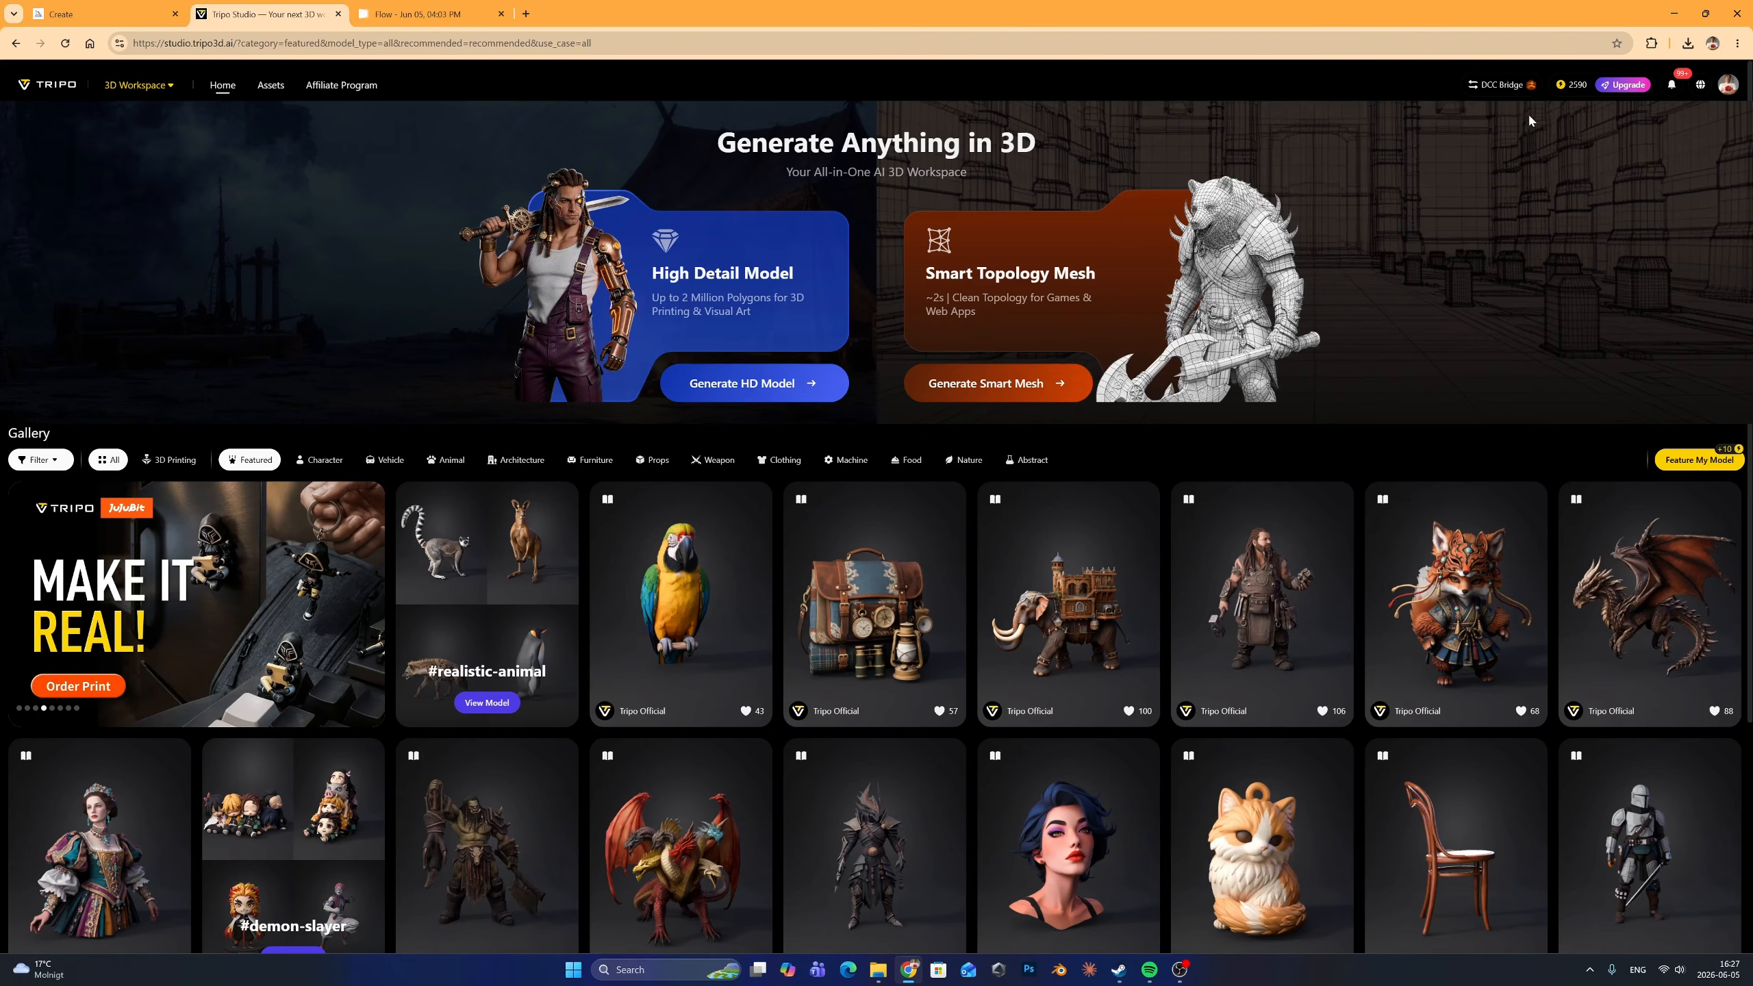
# Open the Tripo Studio upgrade plans and view the monthly pricing
pyautogui.click(1626, 85)
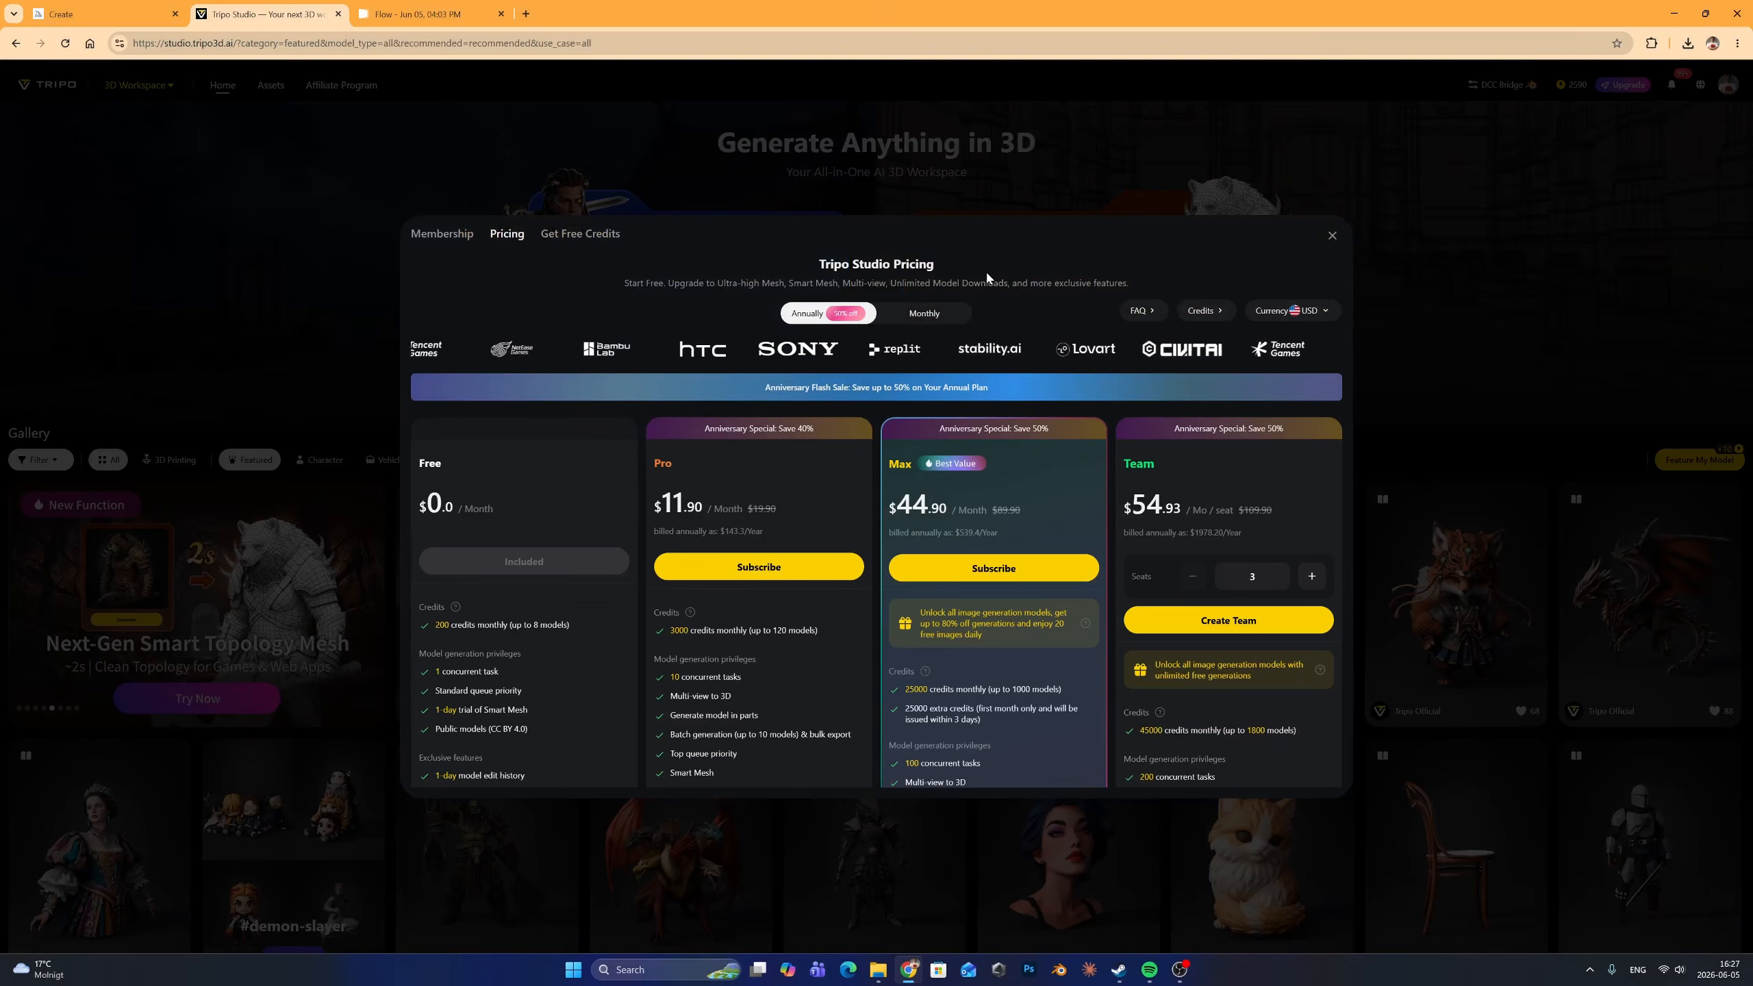
pyautogui.click(926, 315)
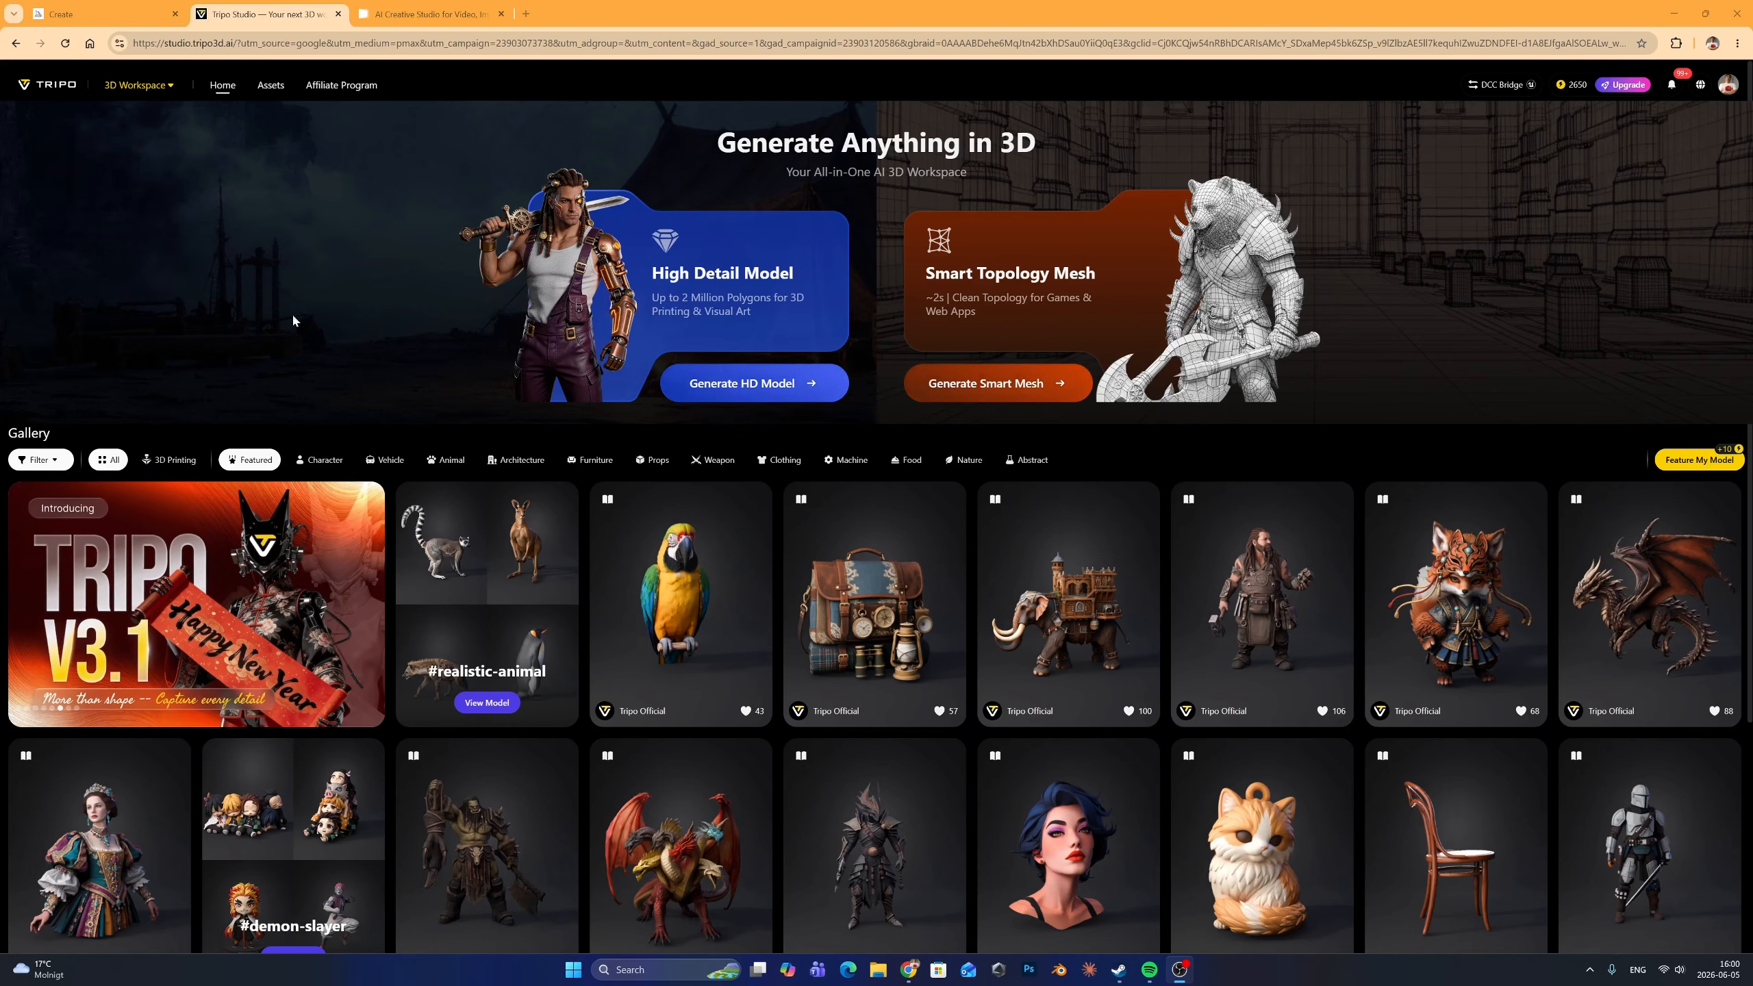
# Open the High Detail Model workspace, look through the batch-image and text input modes, and set the input back to single image
pyautogui.moveTo(126, 86)
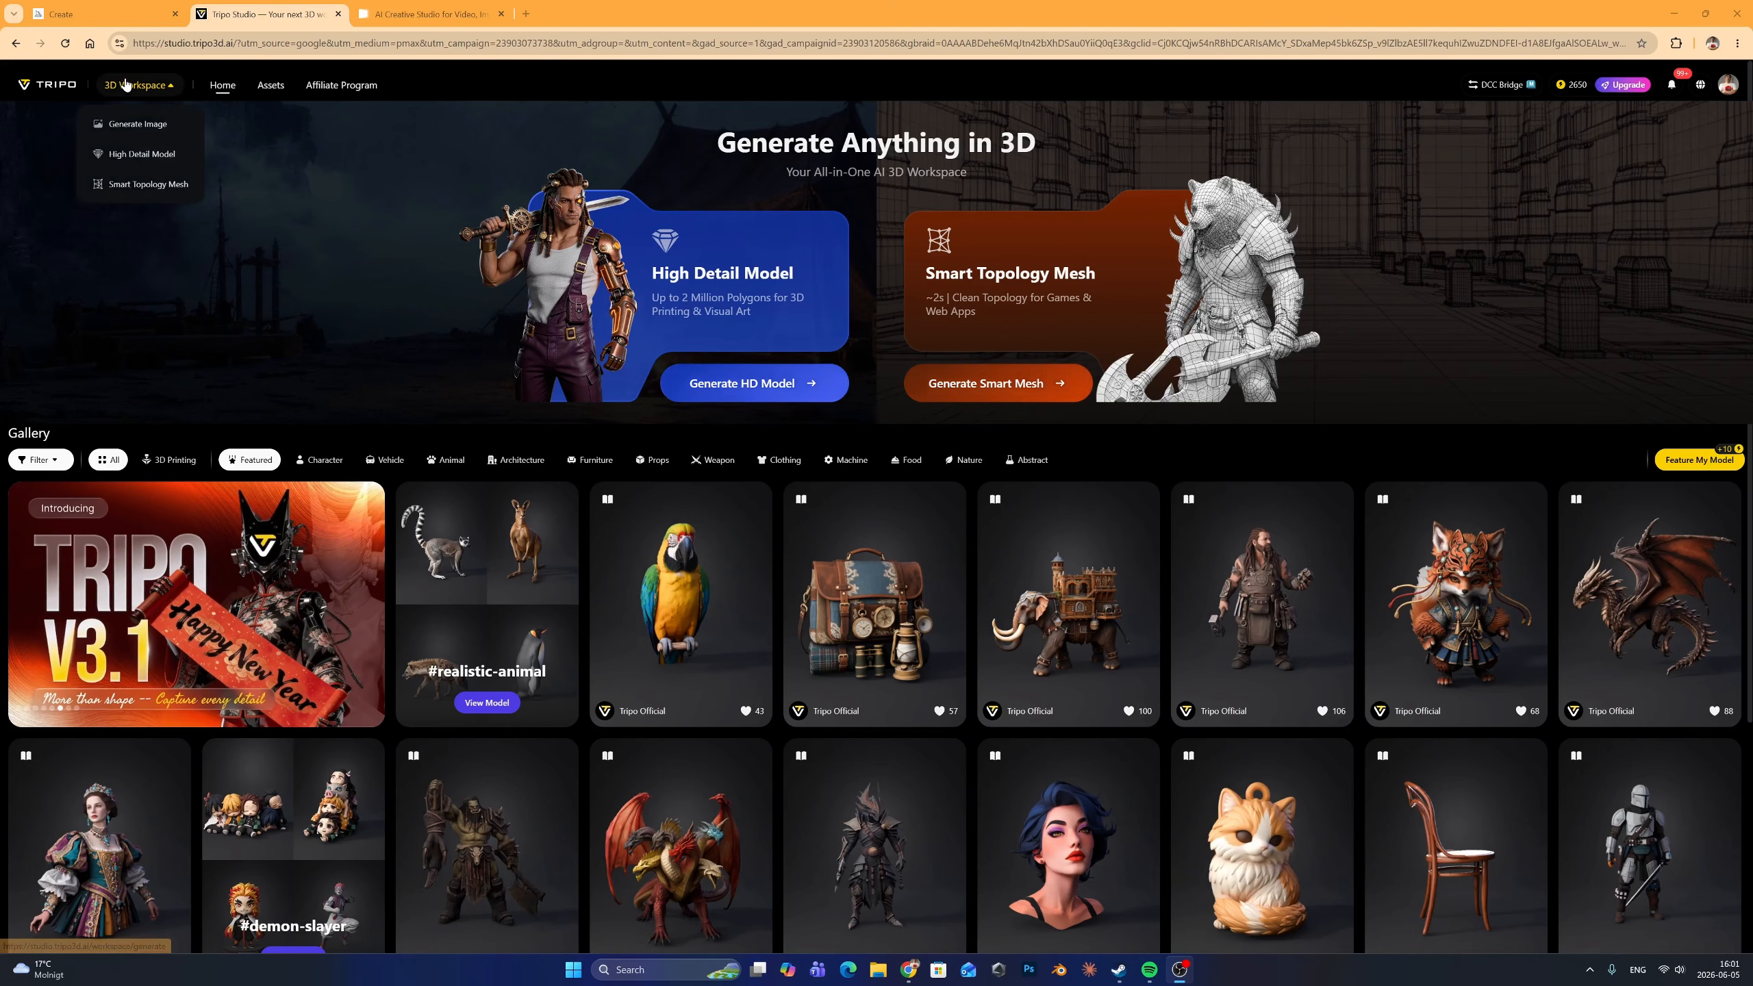
pyautogui.click(164, 154)
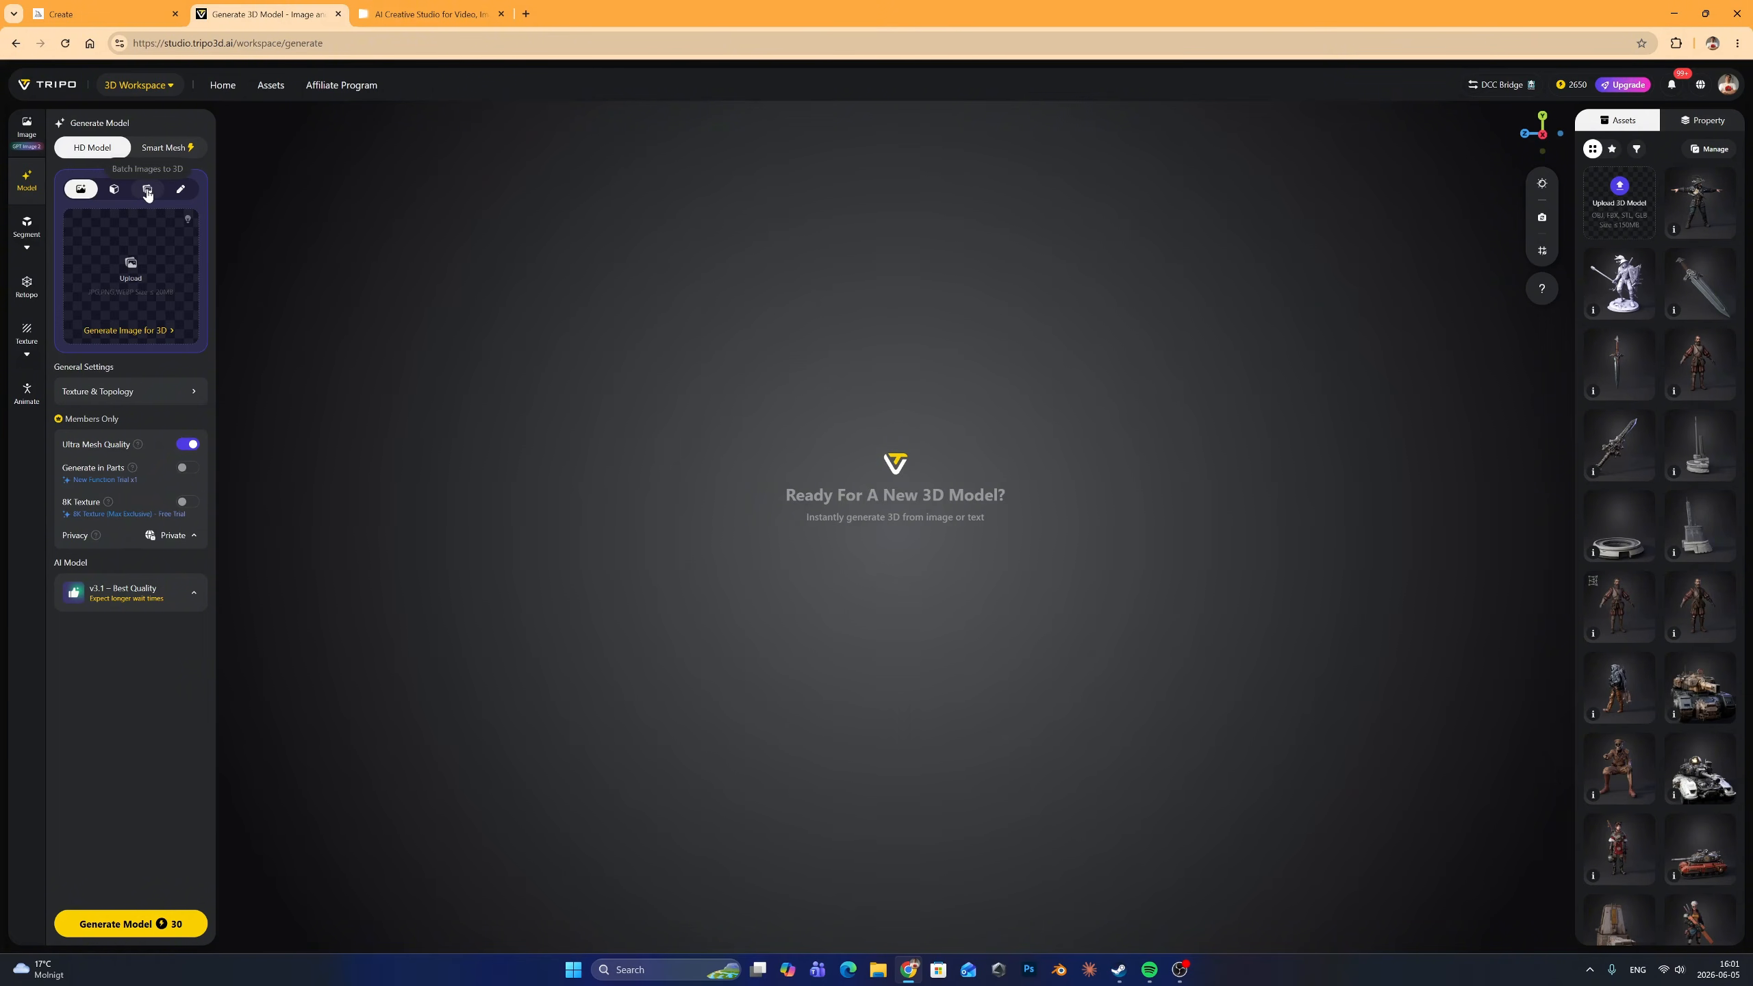
pyautogui.click(147, 191)
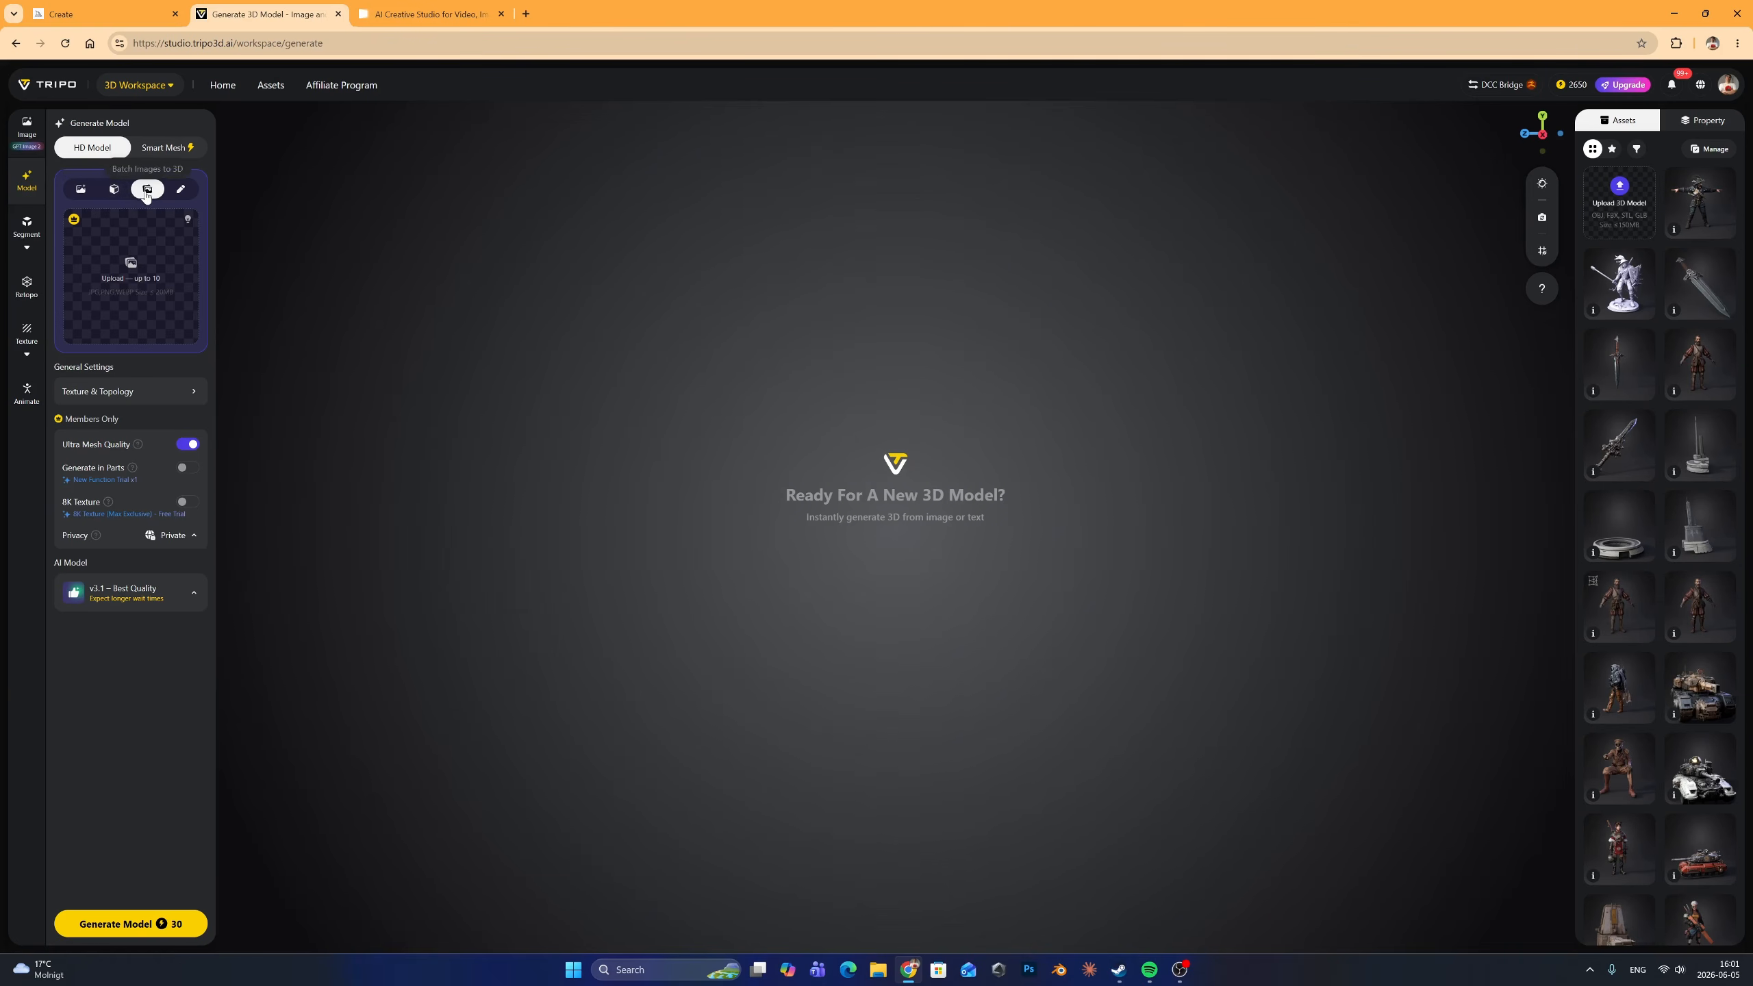
pyautogui.click(182, 190)
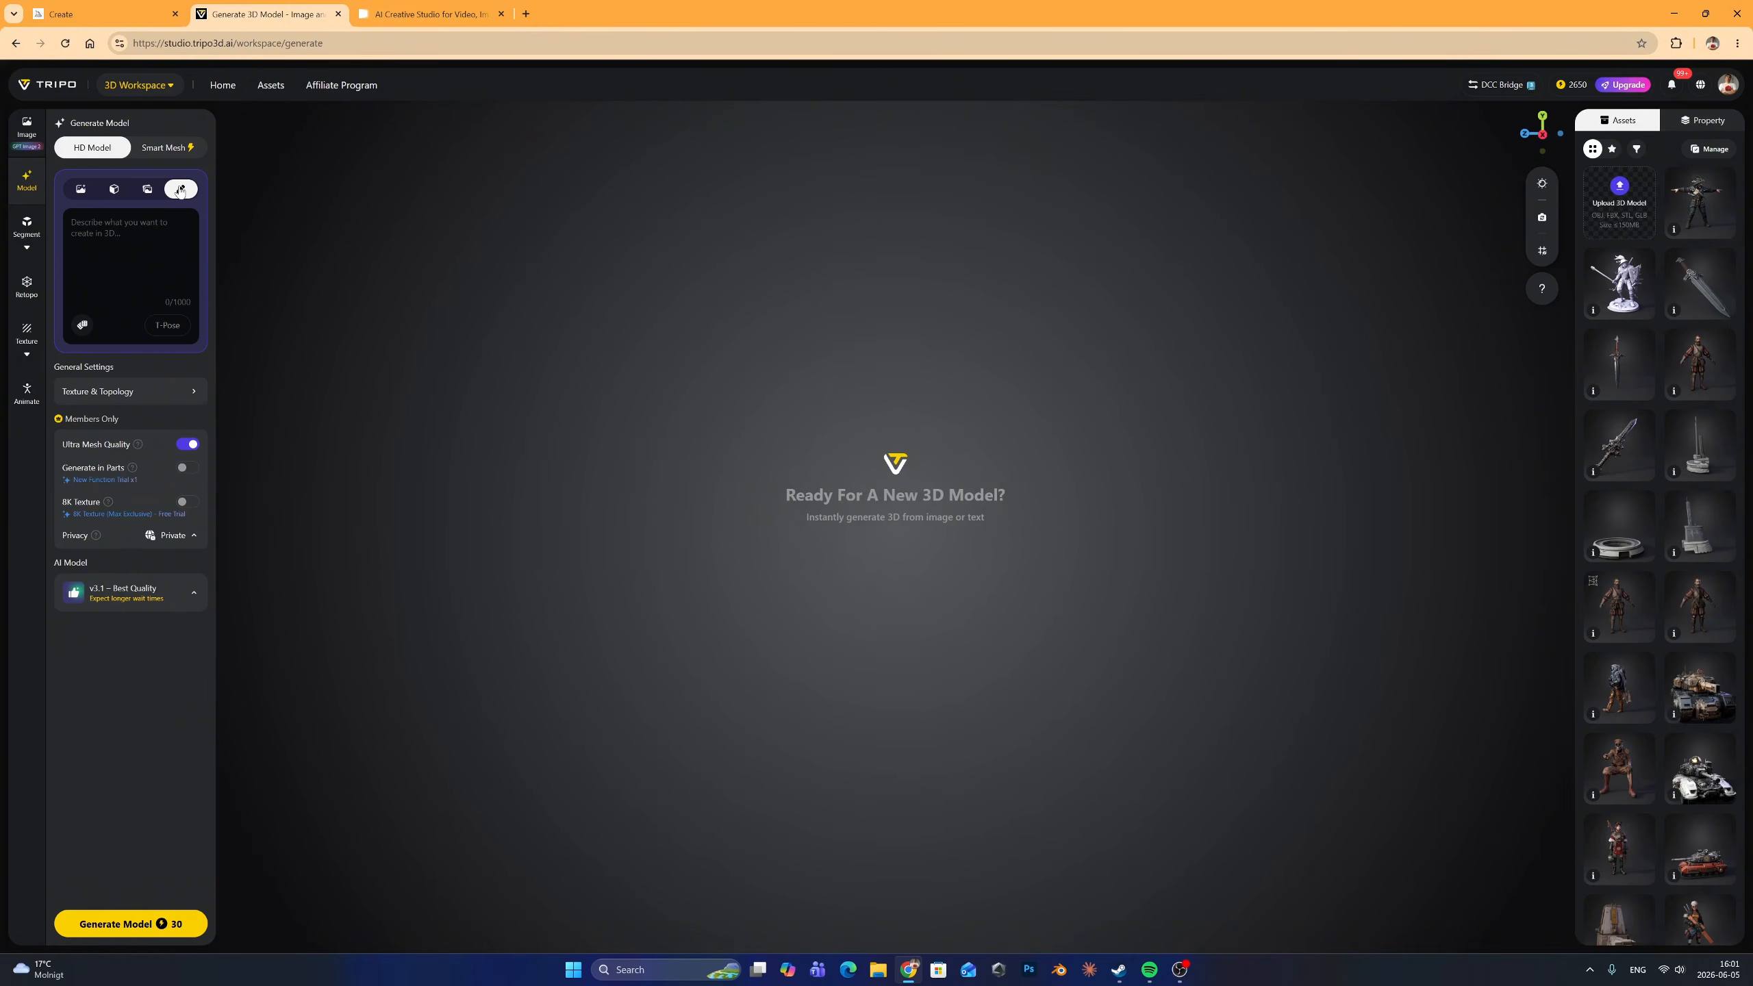
pyautogui.click(83, 190)
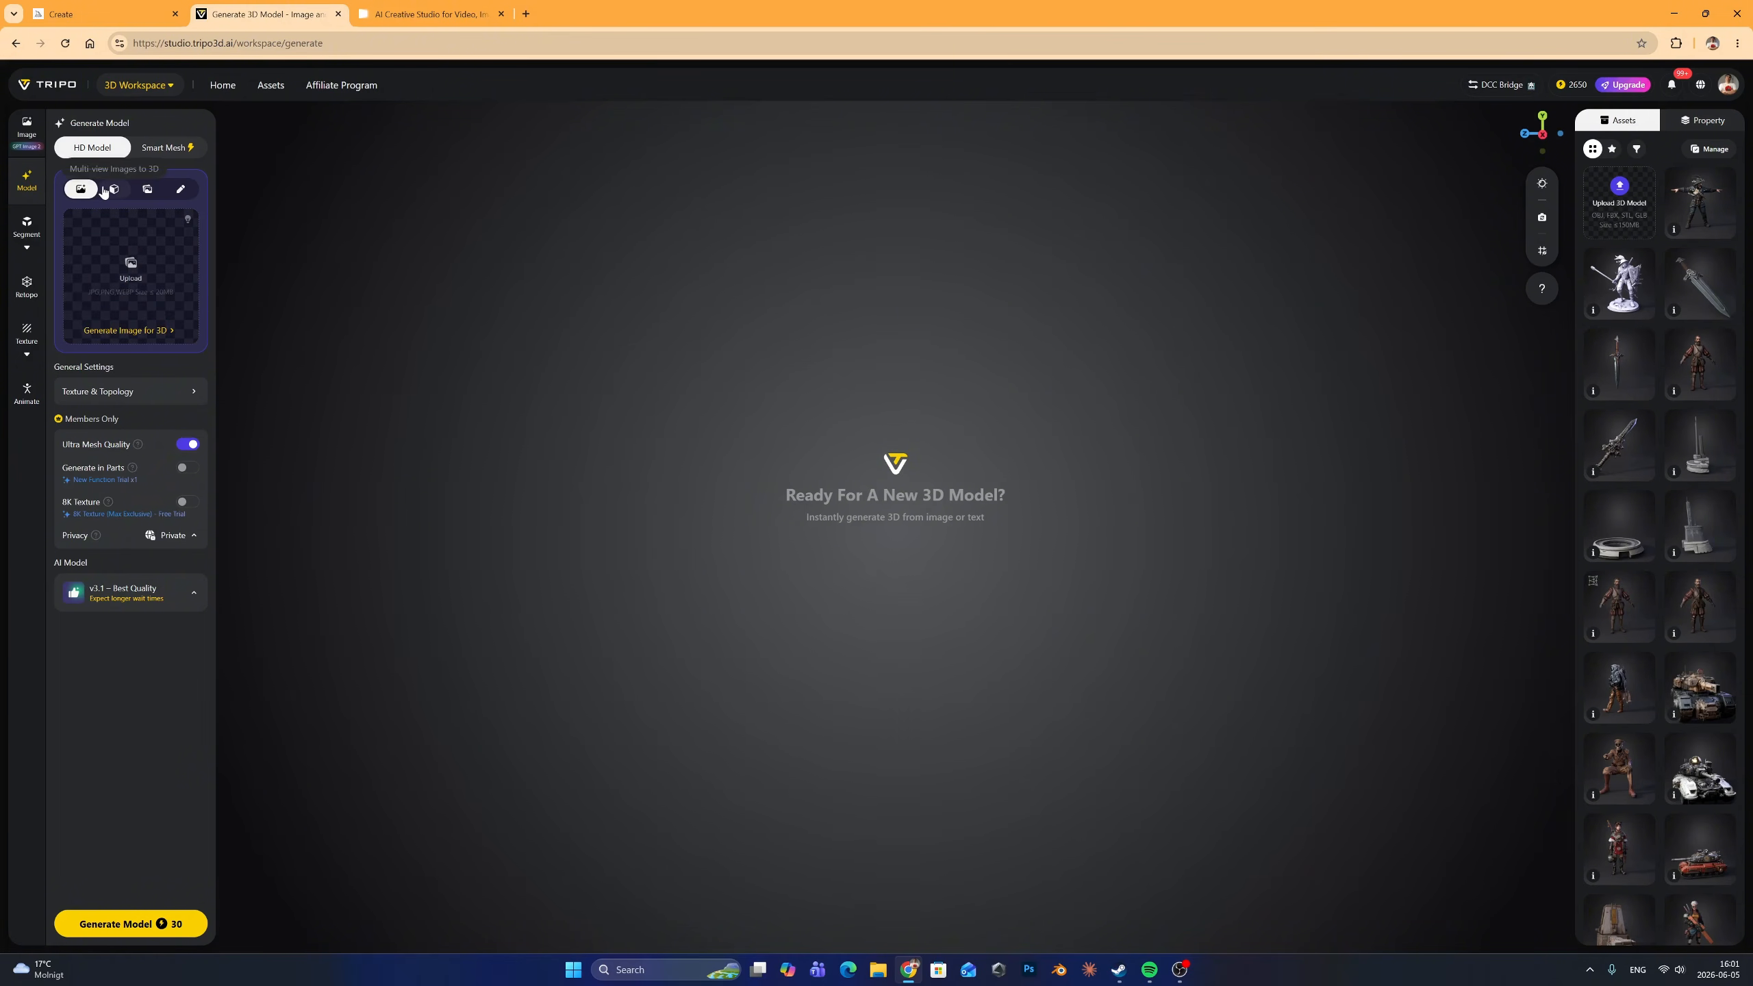
# Switch to Midjourney and examine the generated "fantasy sci-fi soldier character full body T pose" images for a suitable character
pyautogui.click(95, 8)
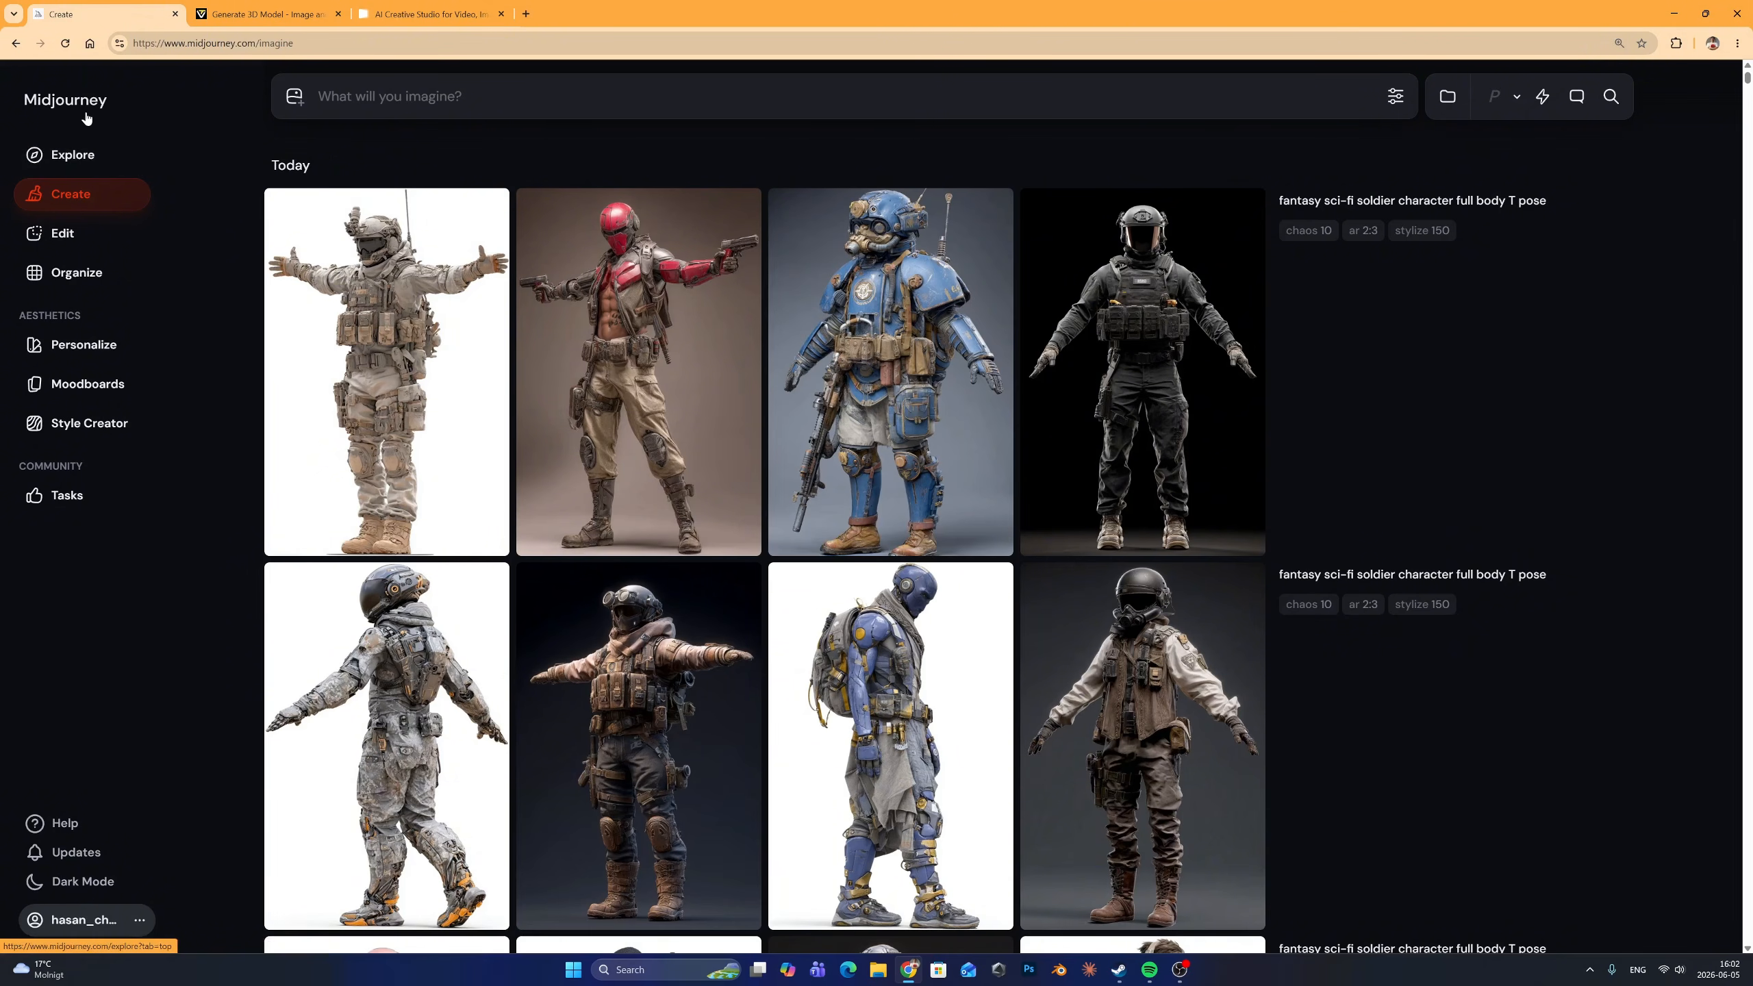
pyautogui.scroll(-4, 346, 340)
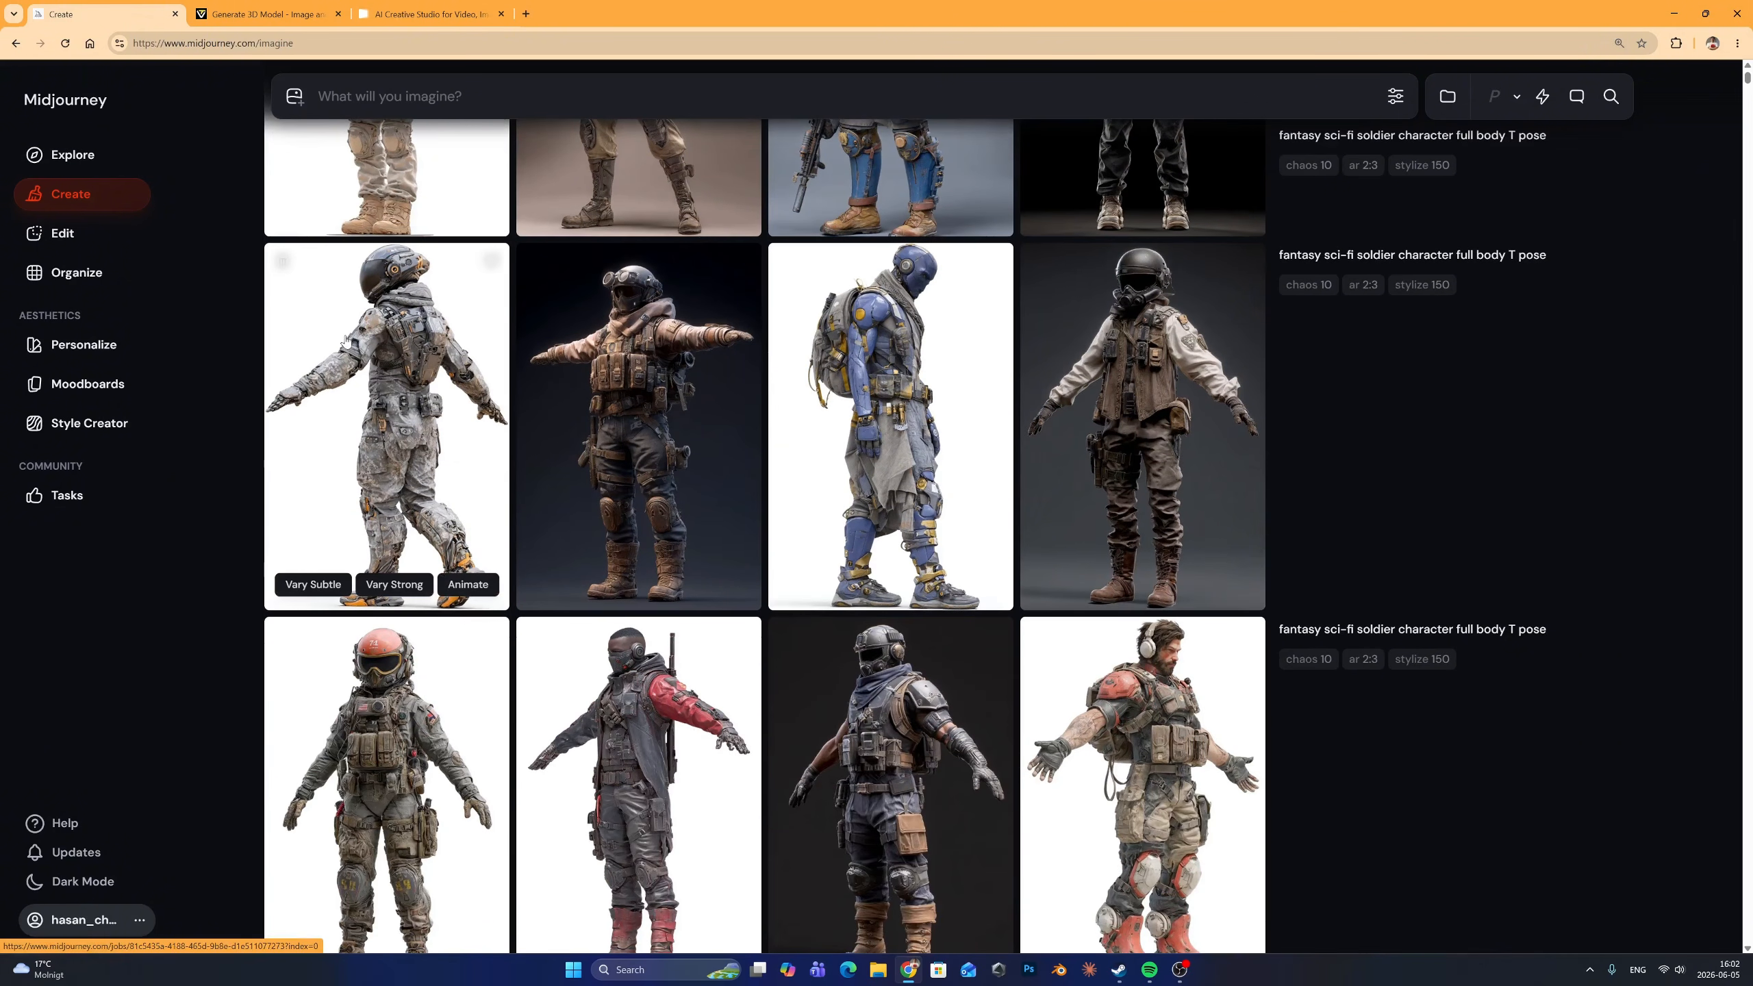
pyautogui.scroll(-2, 345, 340)
pyautogui.scroll(5, 346, 341)
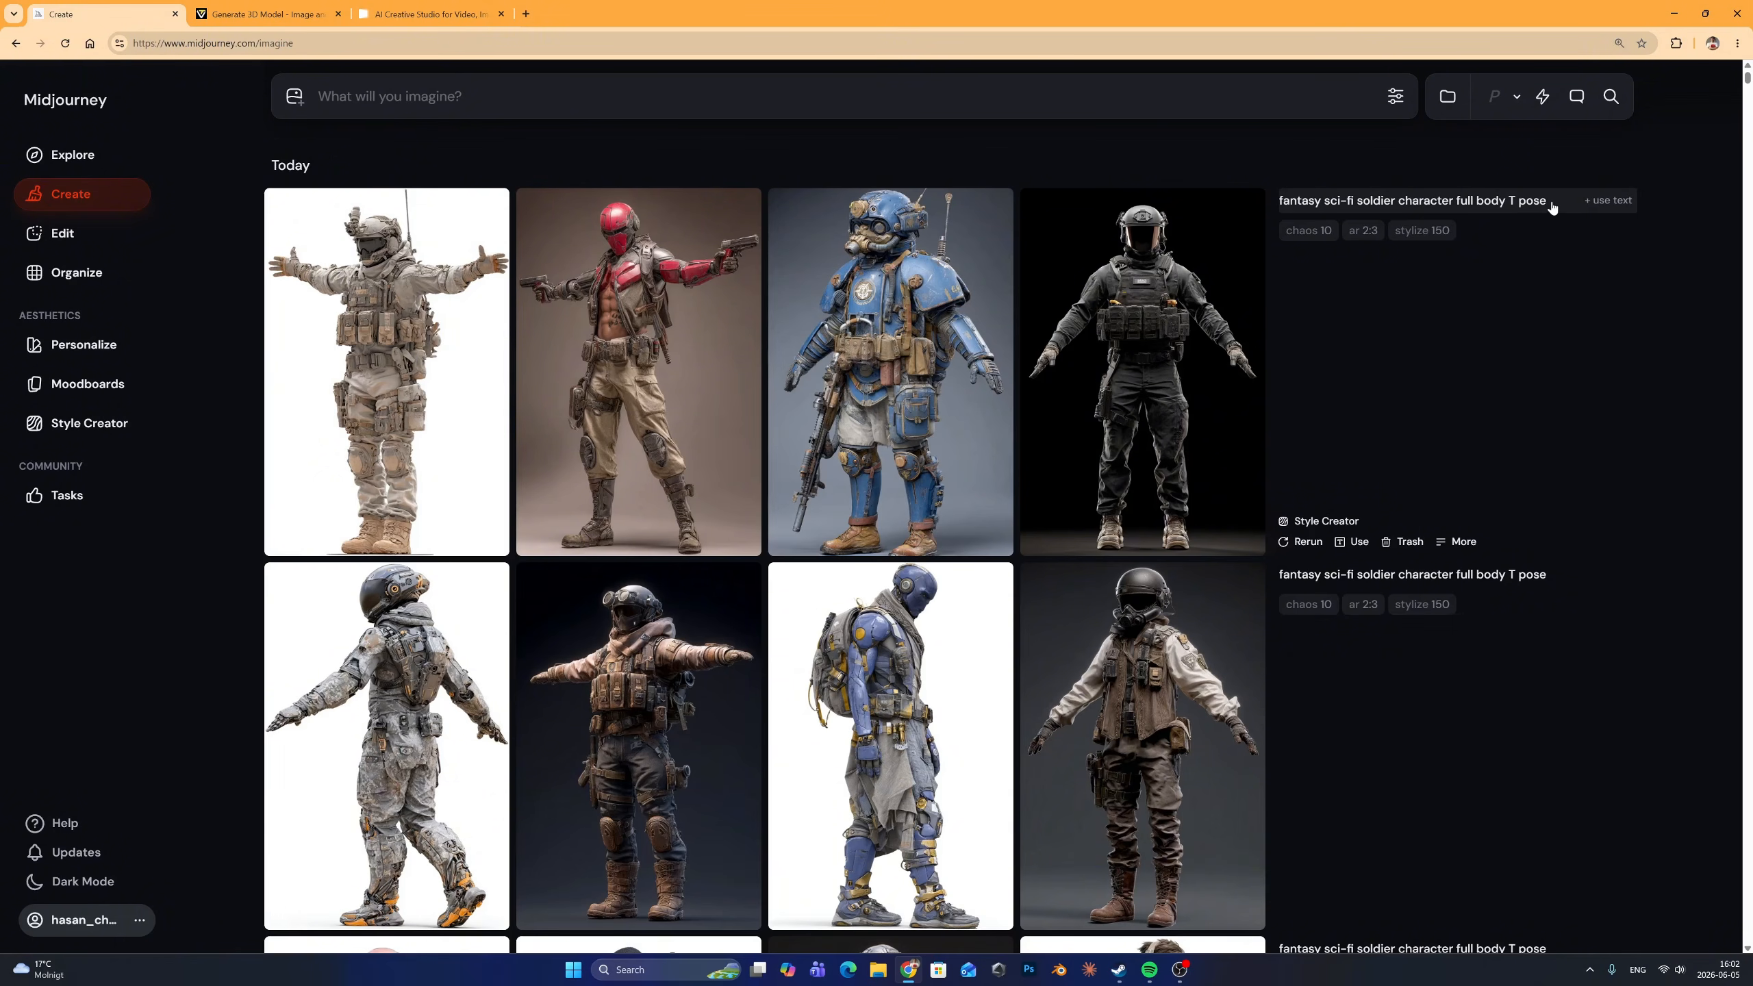
pyautogui.scroll(-2, 815, 499)
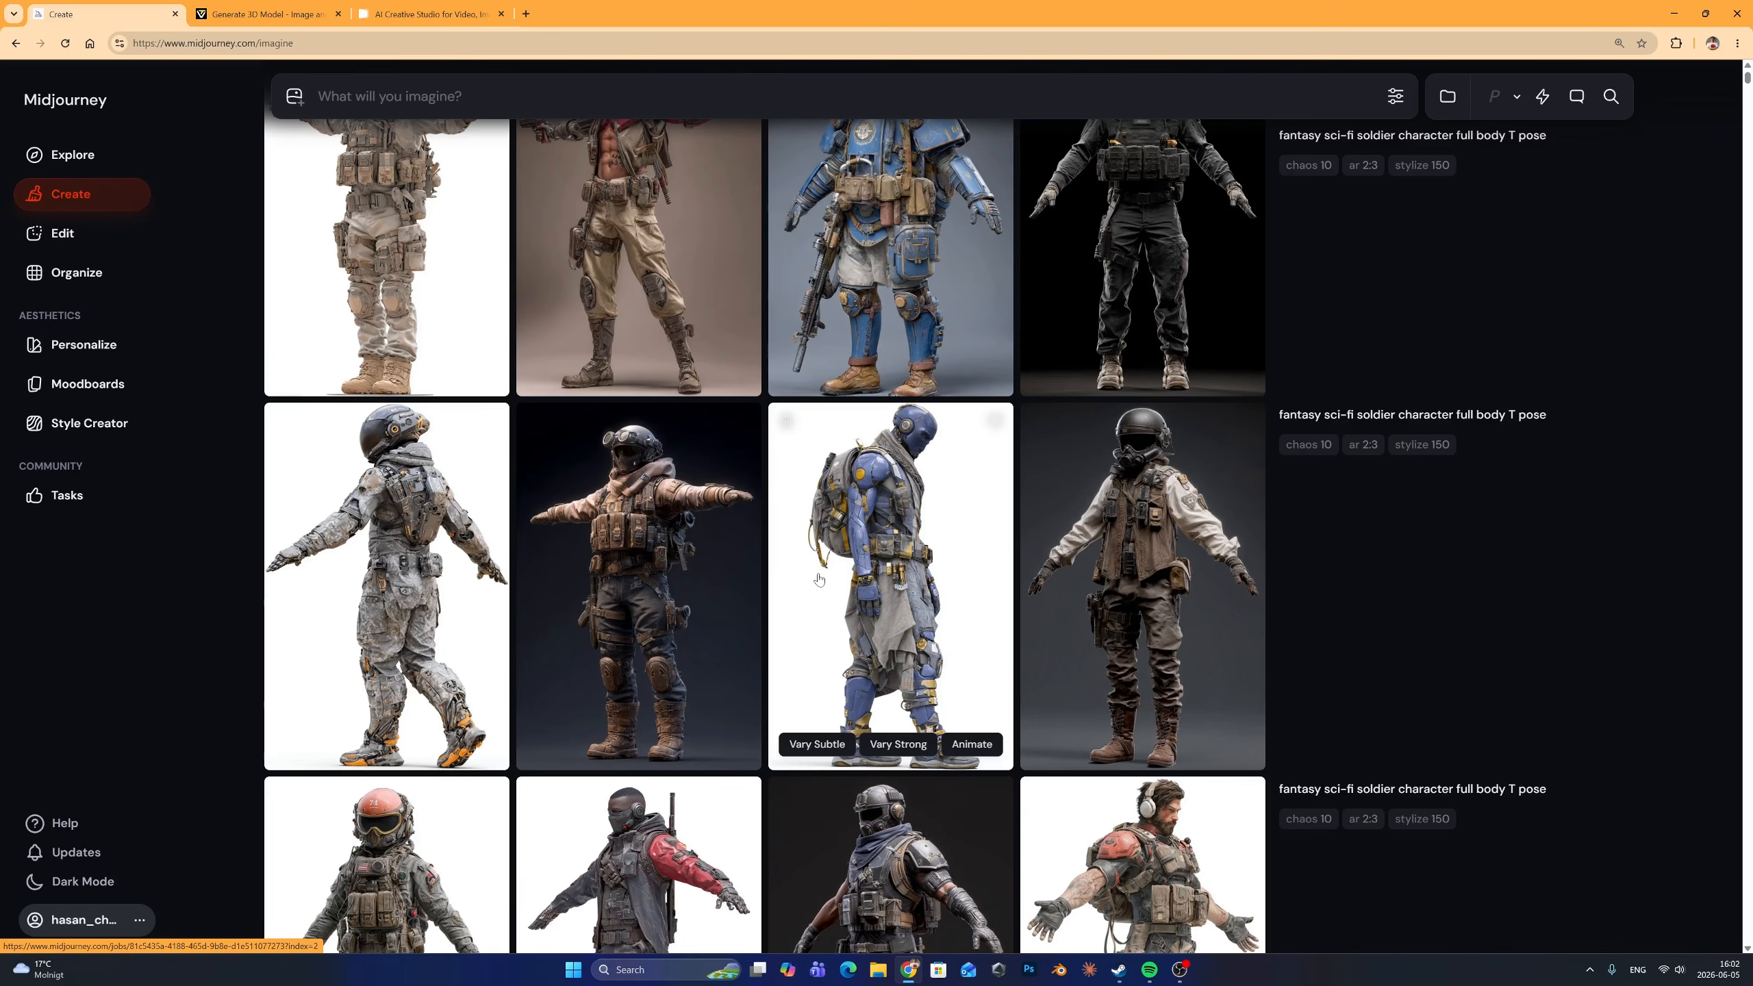
pyautogui.scroll(-4, 808, 565)
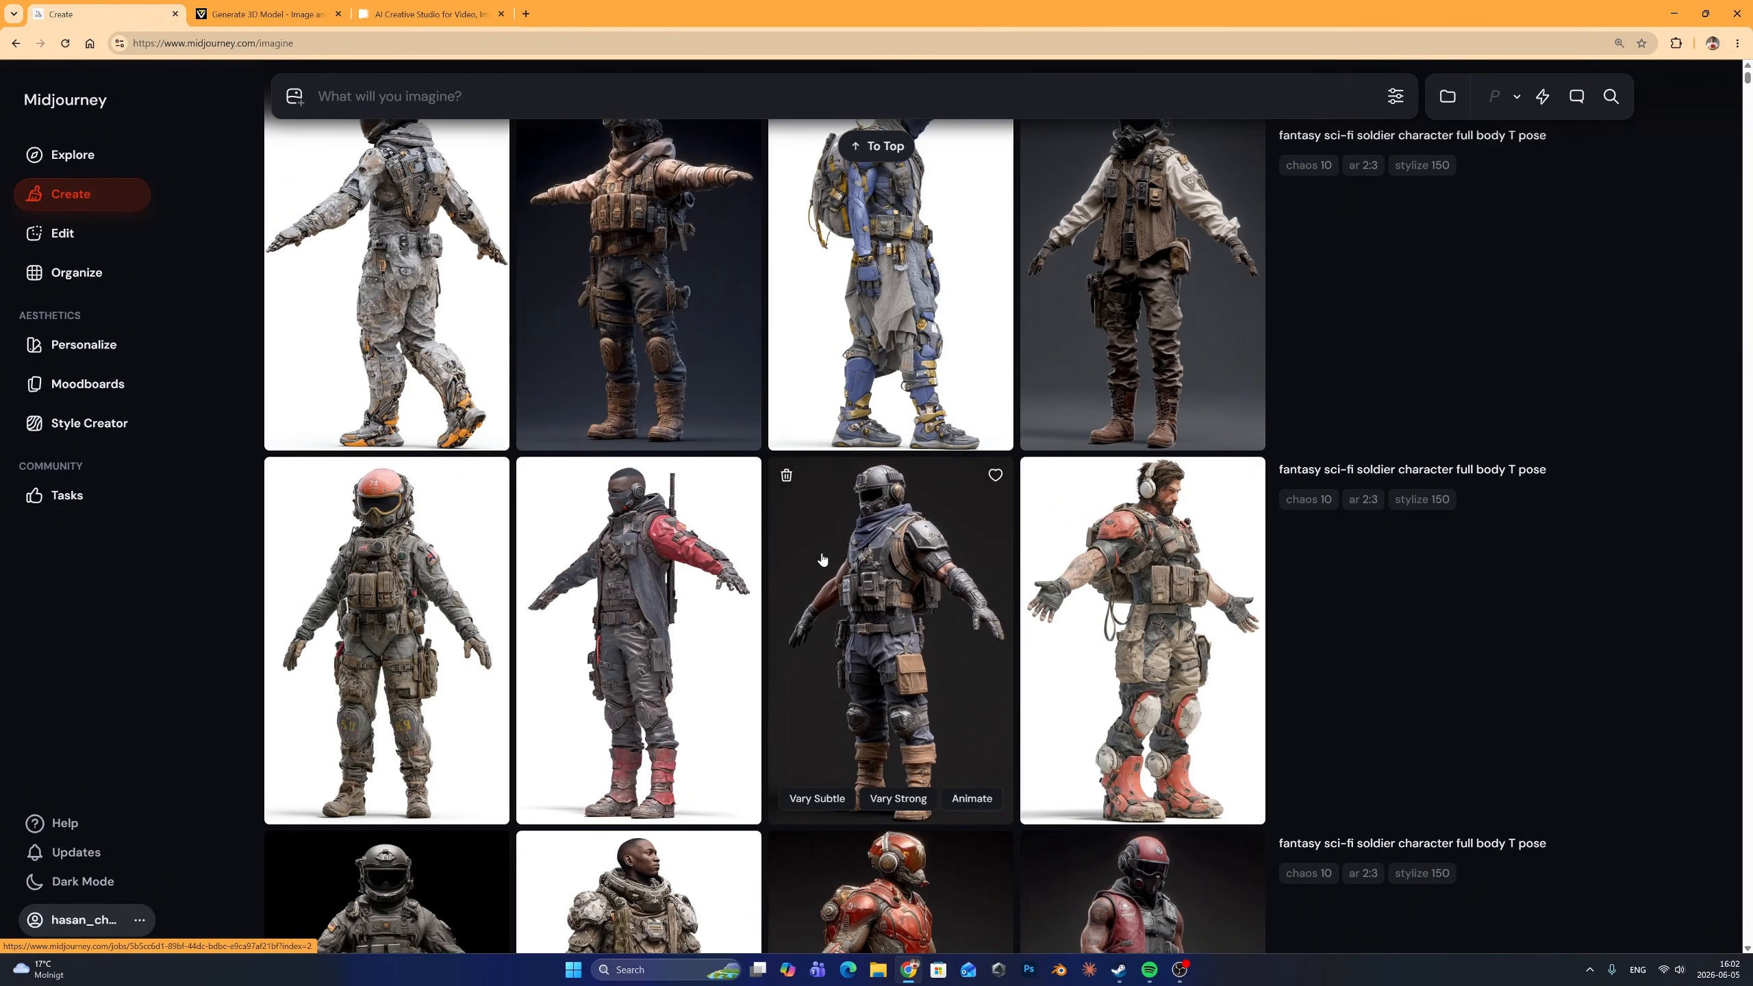
pyautogui.scroll(-4, 822, 560)
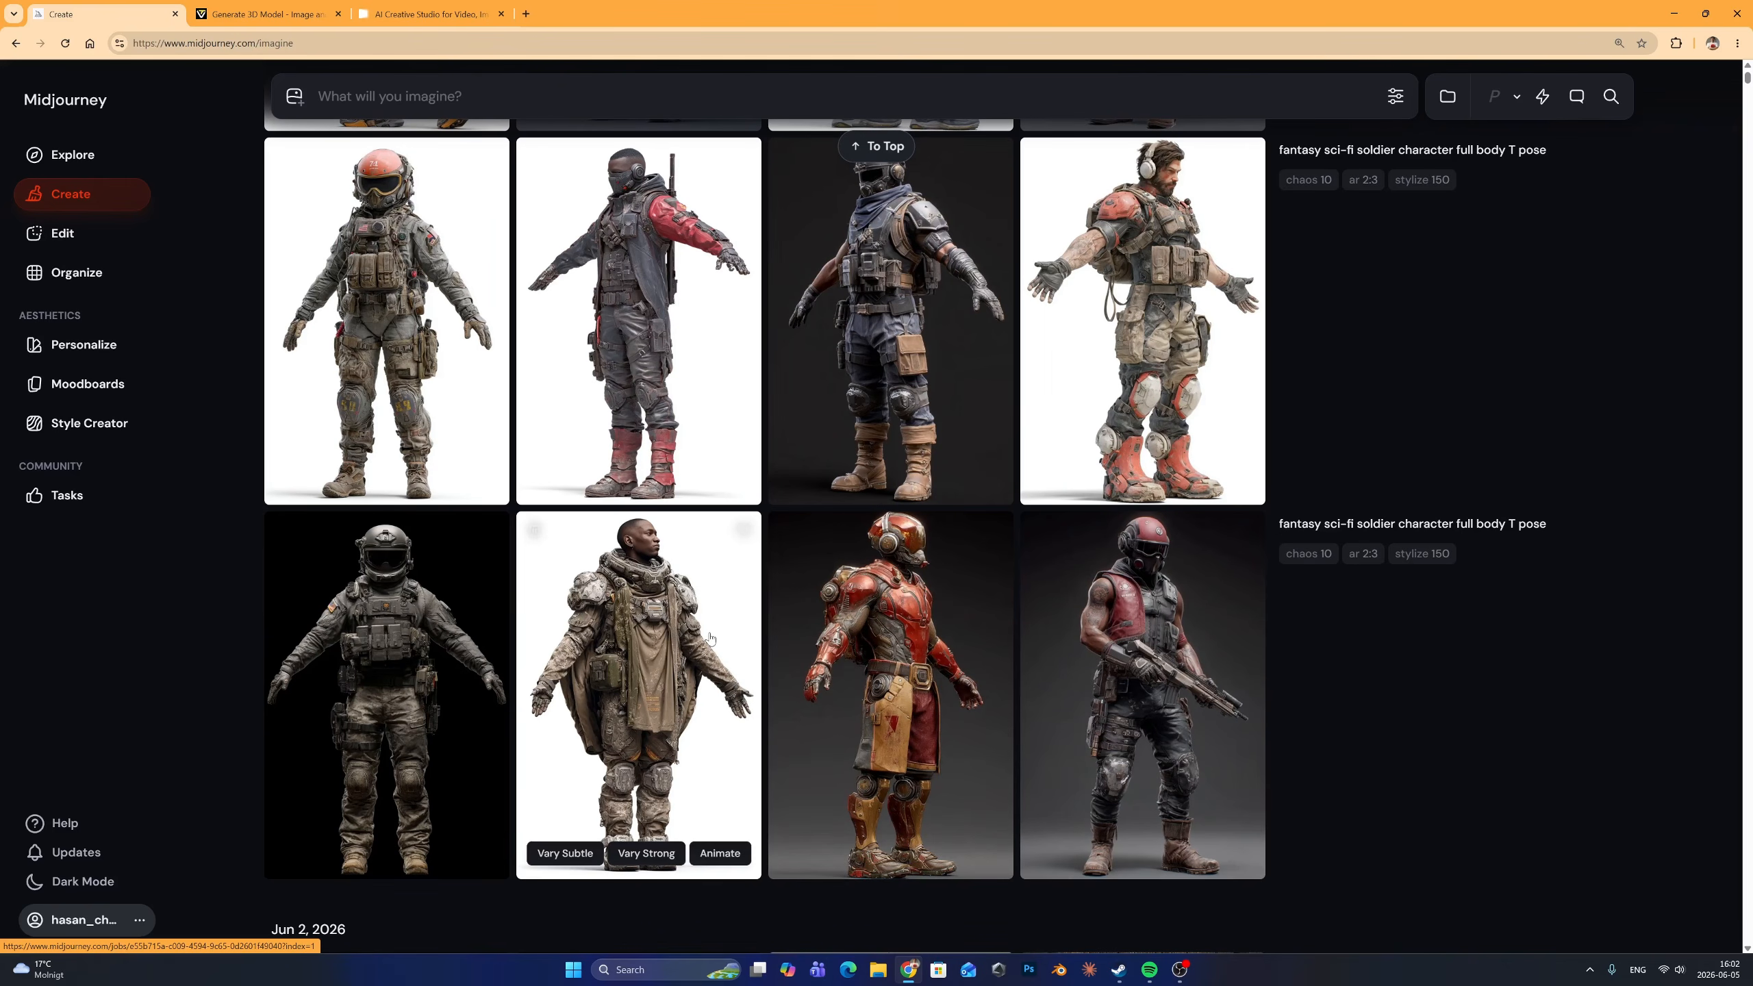
pyautogui.scroll(15, 707, 636)
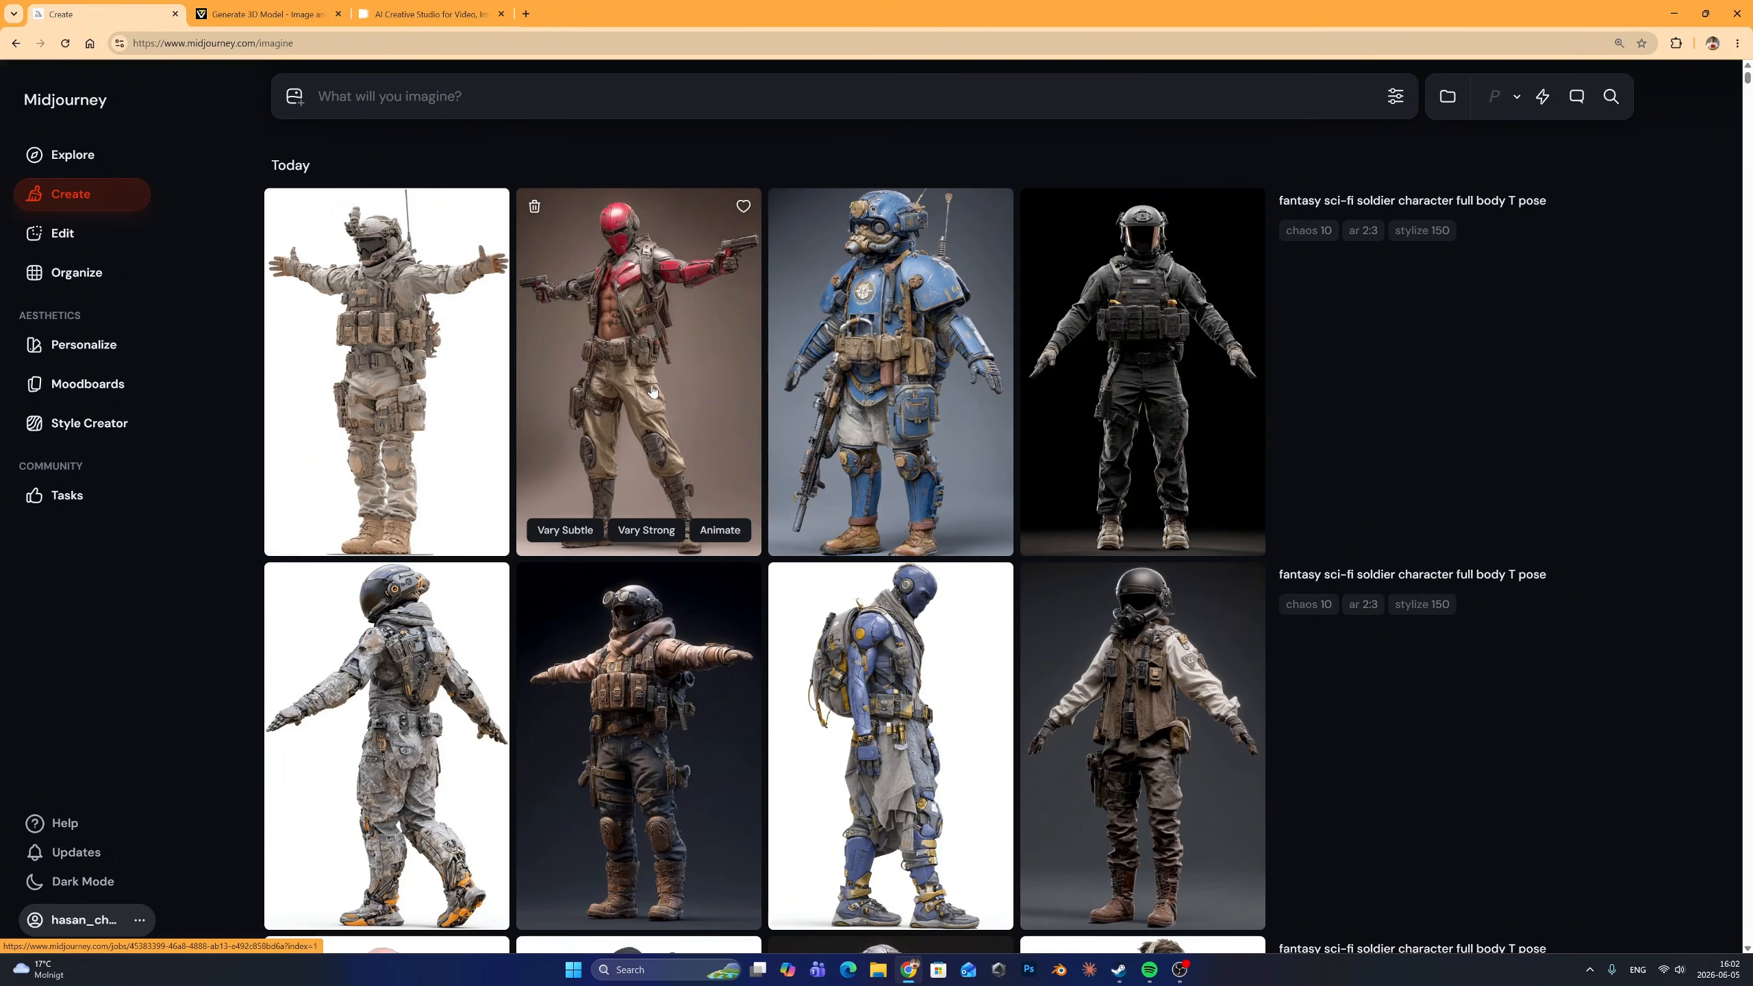
pyautogui.scroll(-7, 656, 411)
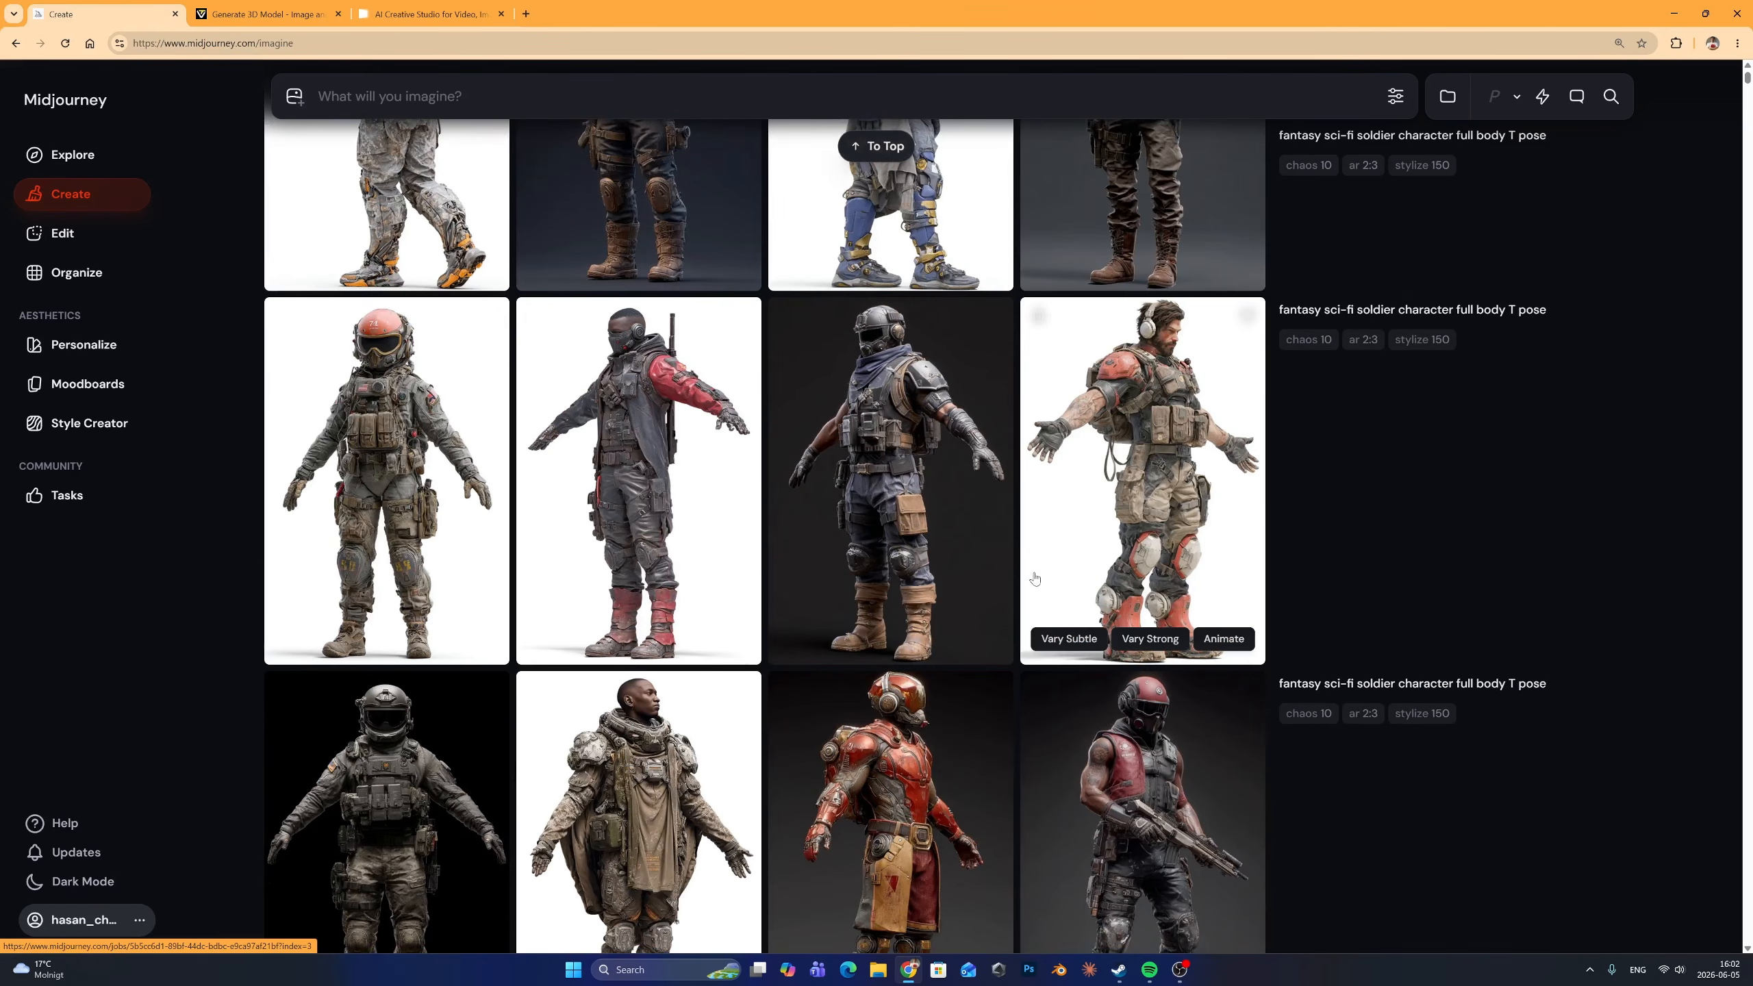
# Download the image of the masked soldier with the red sleeve and red boots, and close its preview
pyautogui.click(696, 462)
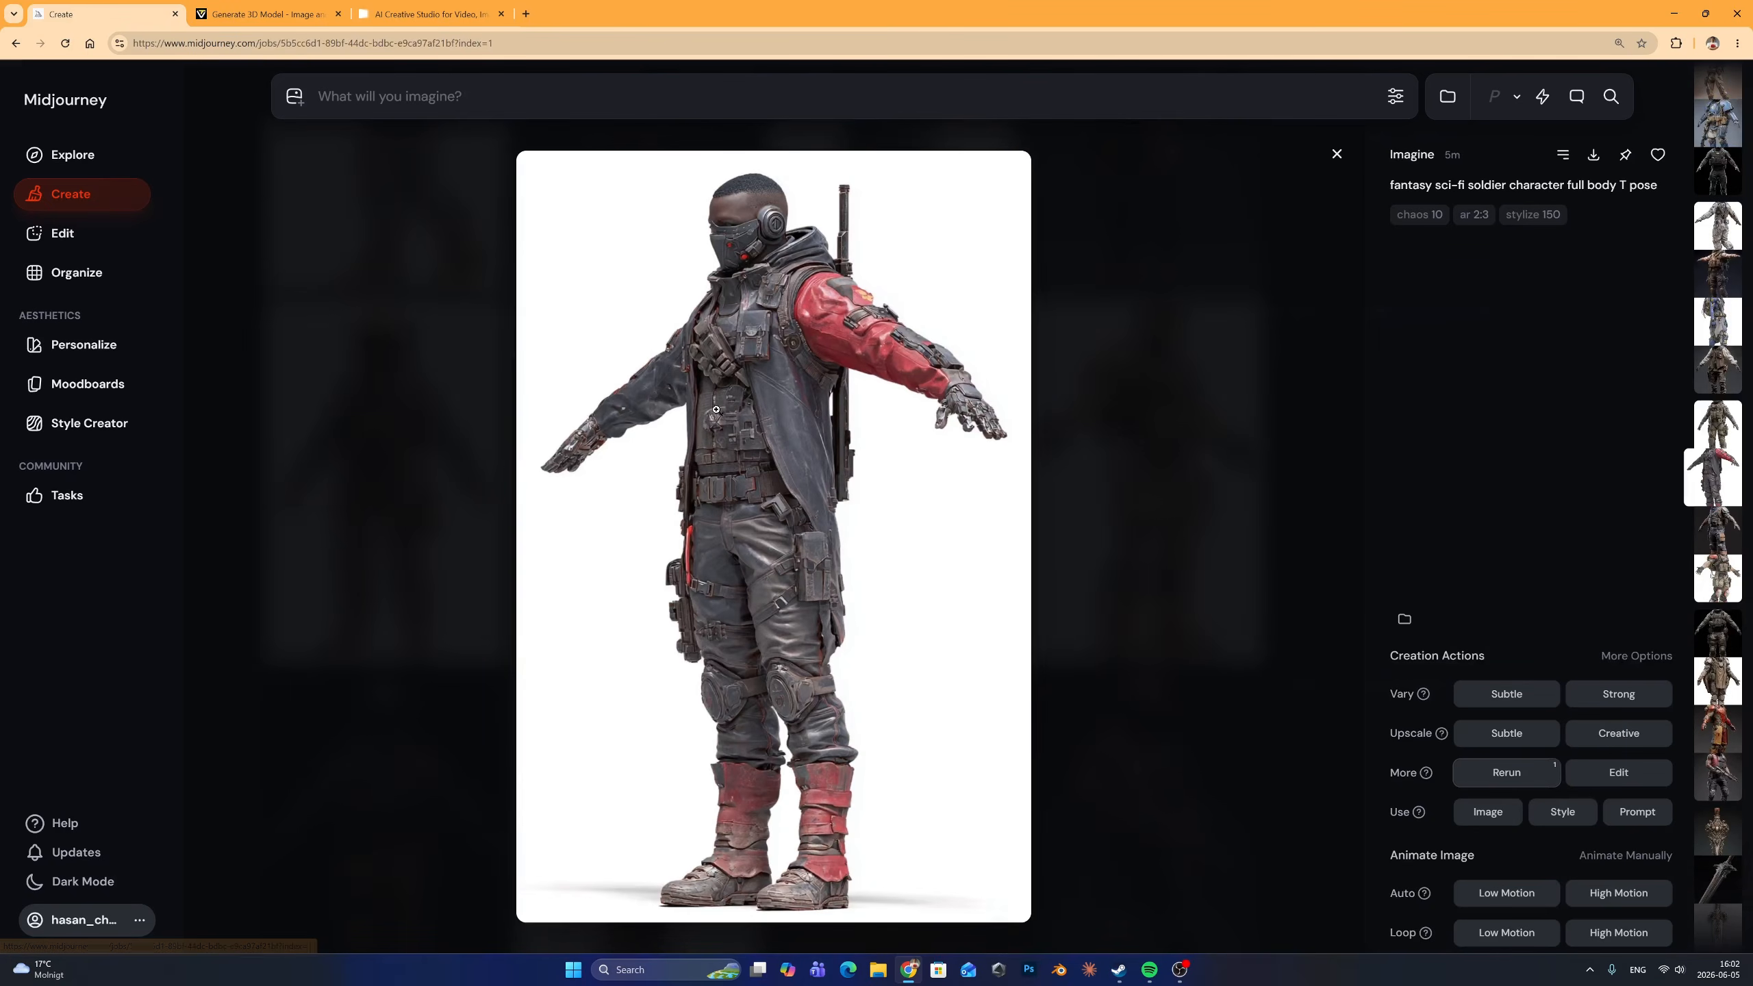
pyautogui.rightClick(717, 411)
pyautogui.click(800, 684)
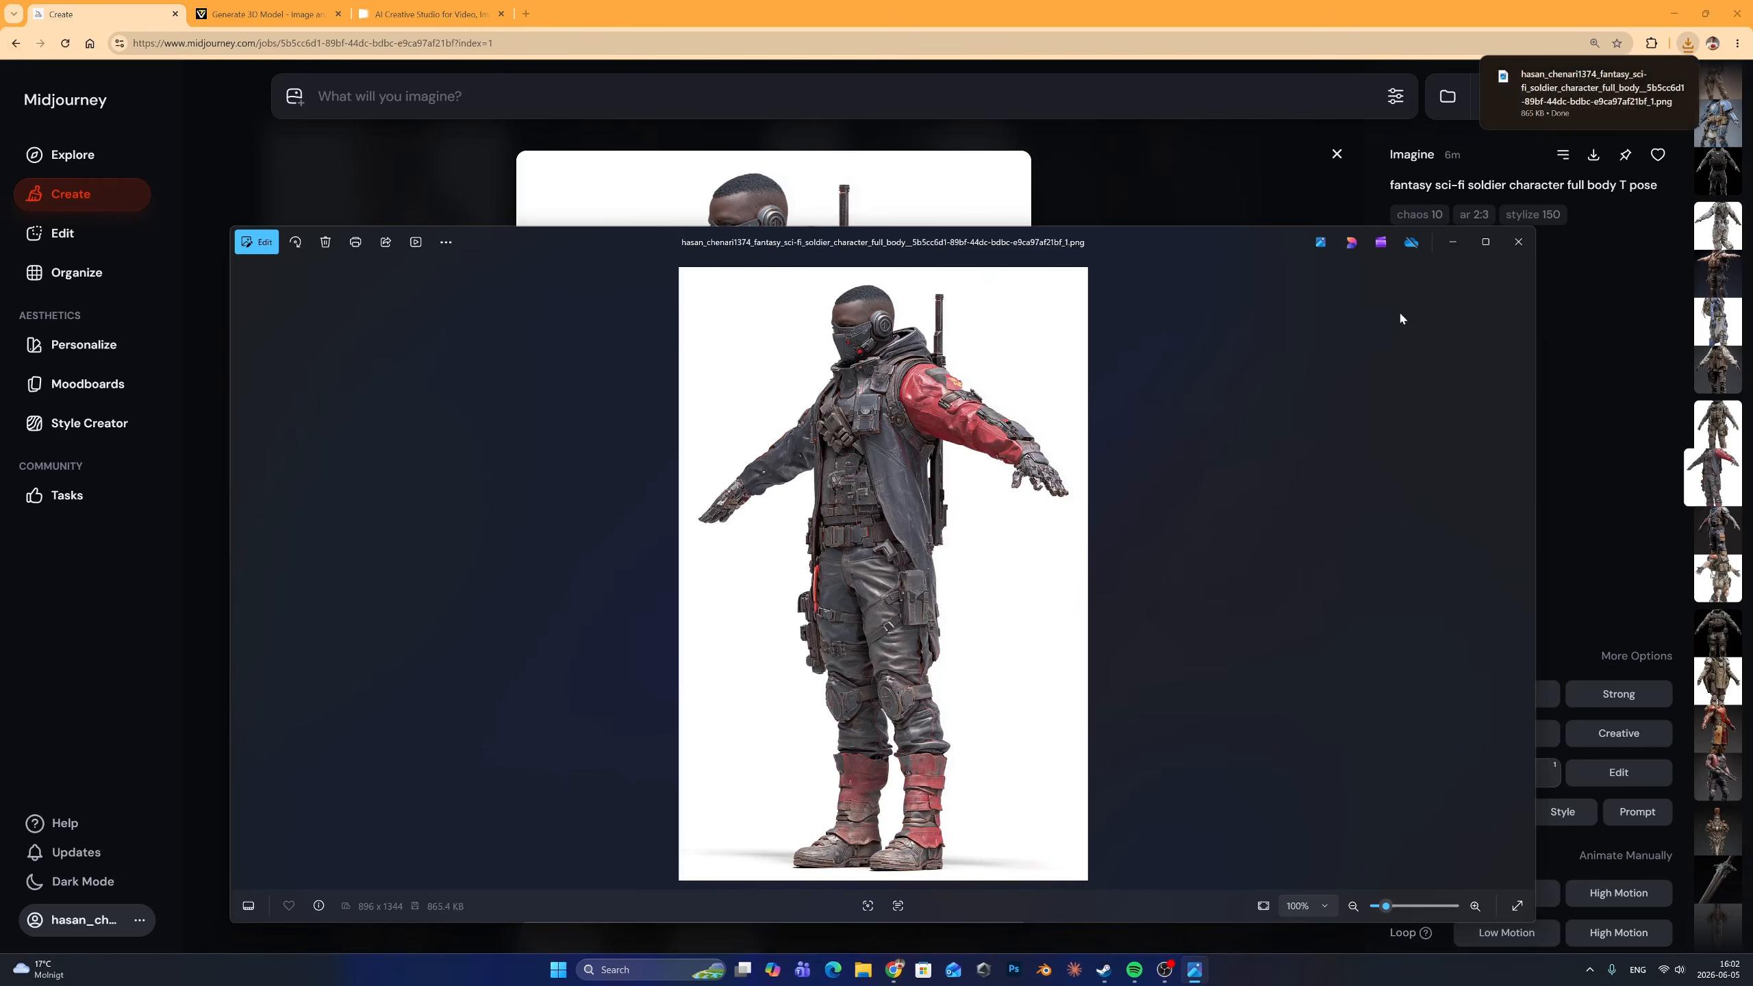
pyautogui.click(1518, 241)
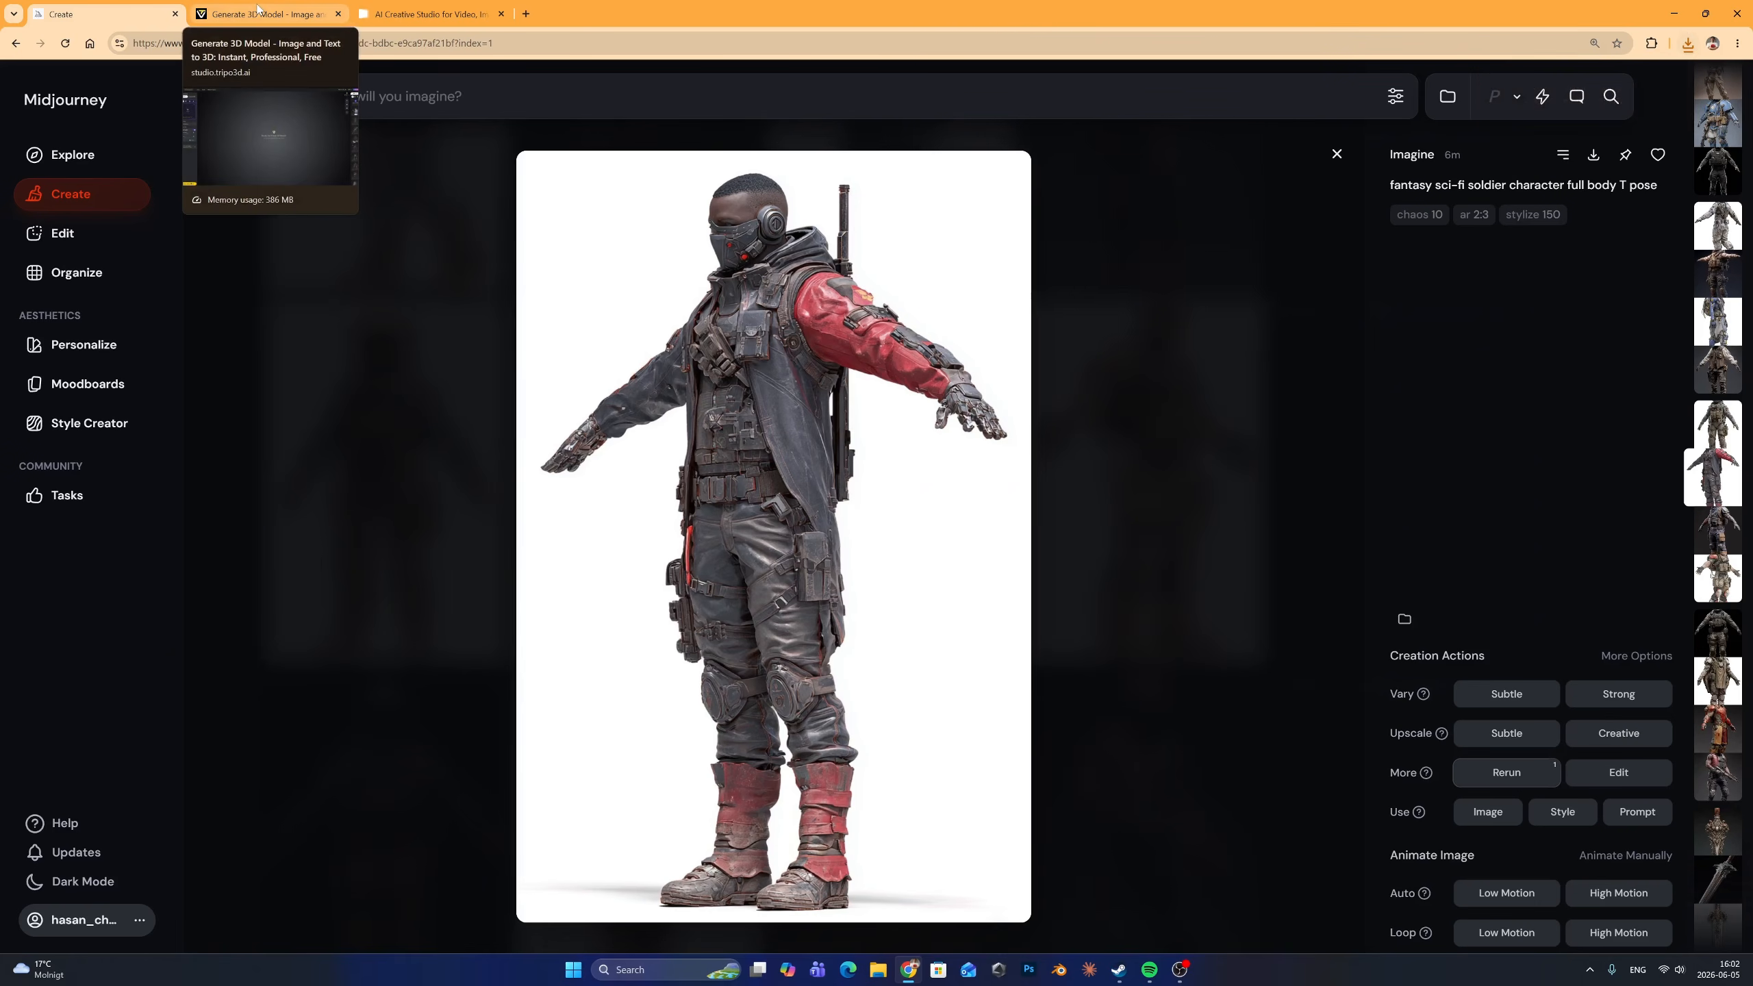
pyautogui.click(258, 9)
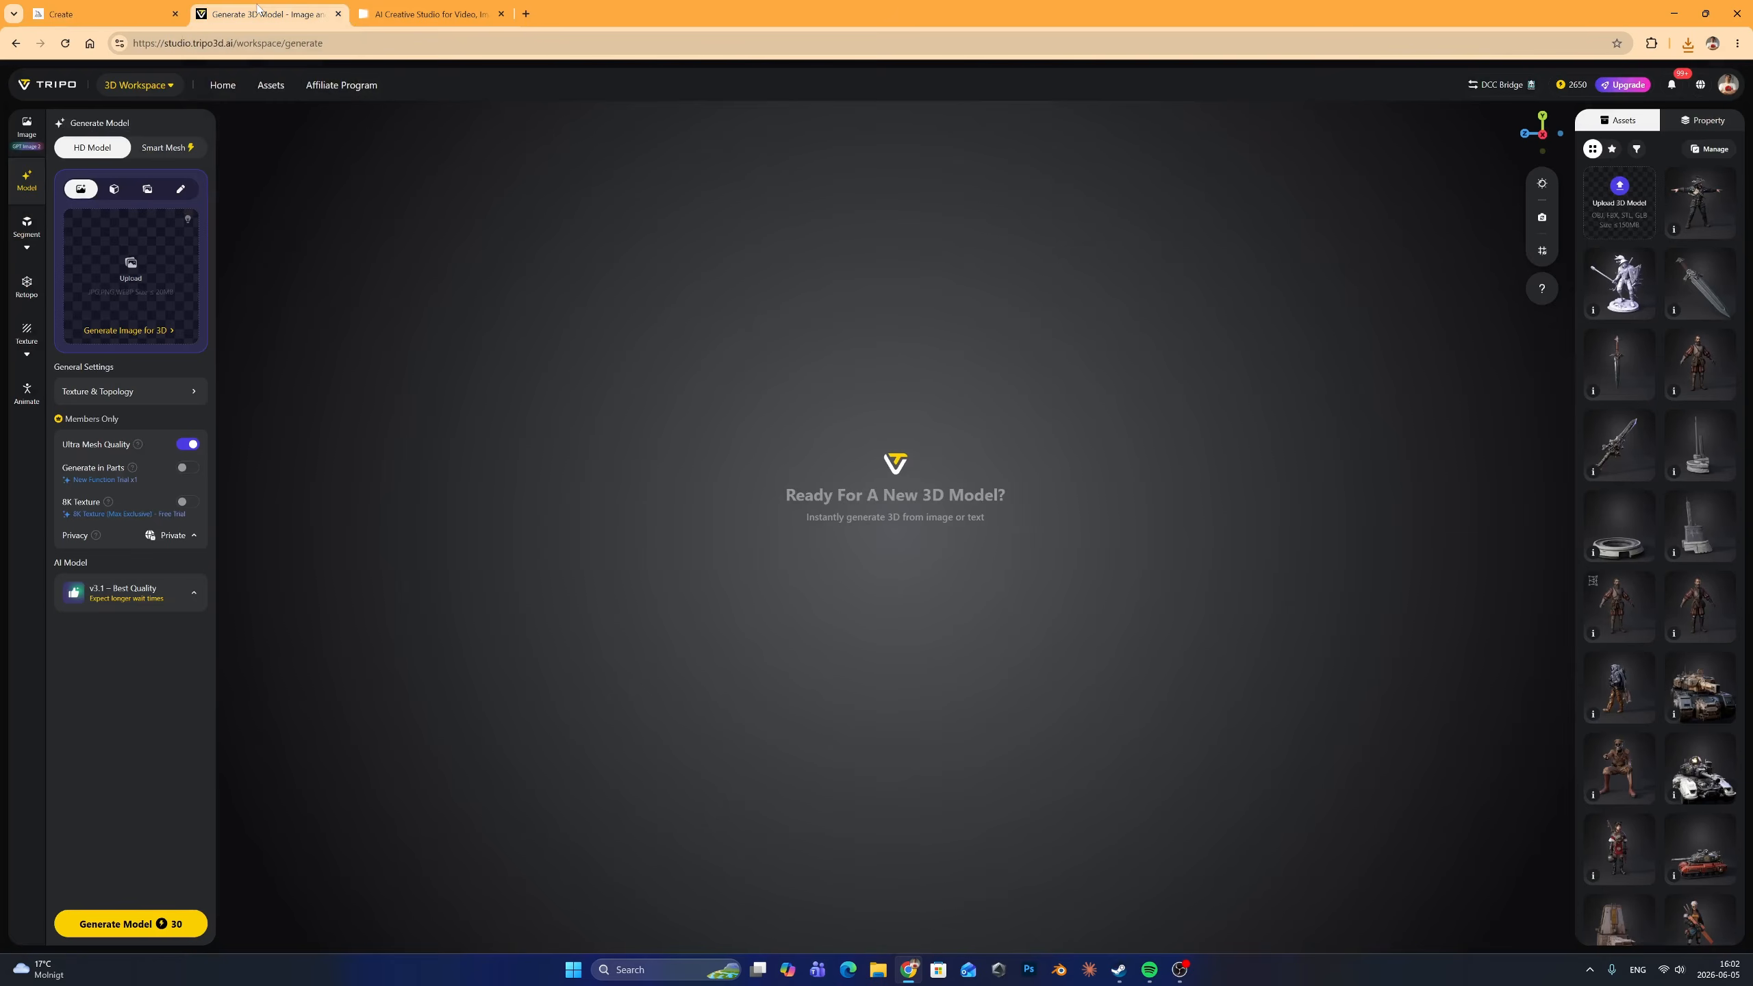
pyautogui.moveTo(275, 31); pyautogui.dragTo(115, 264)
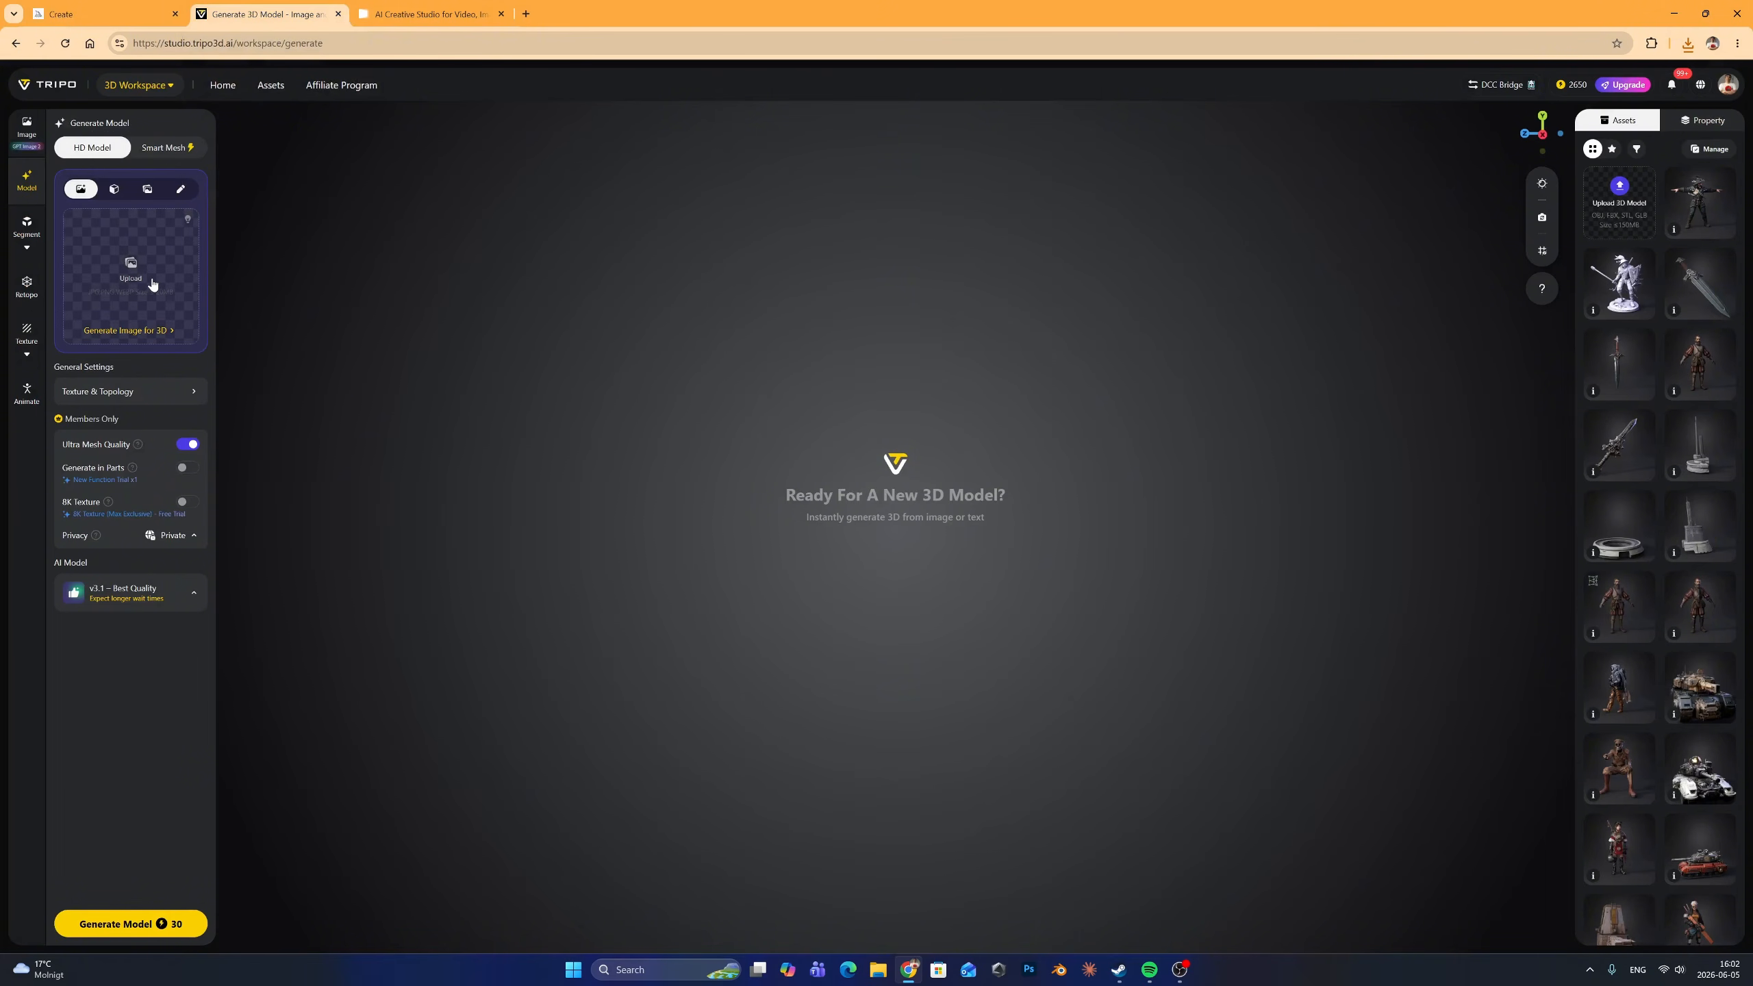
# Switch to Google Flow and create a new project
pyautogui.click(397, 7)
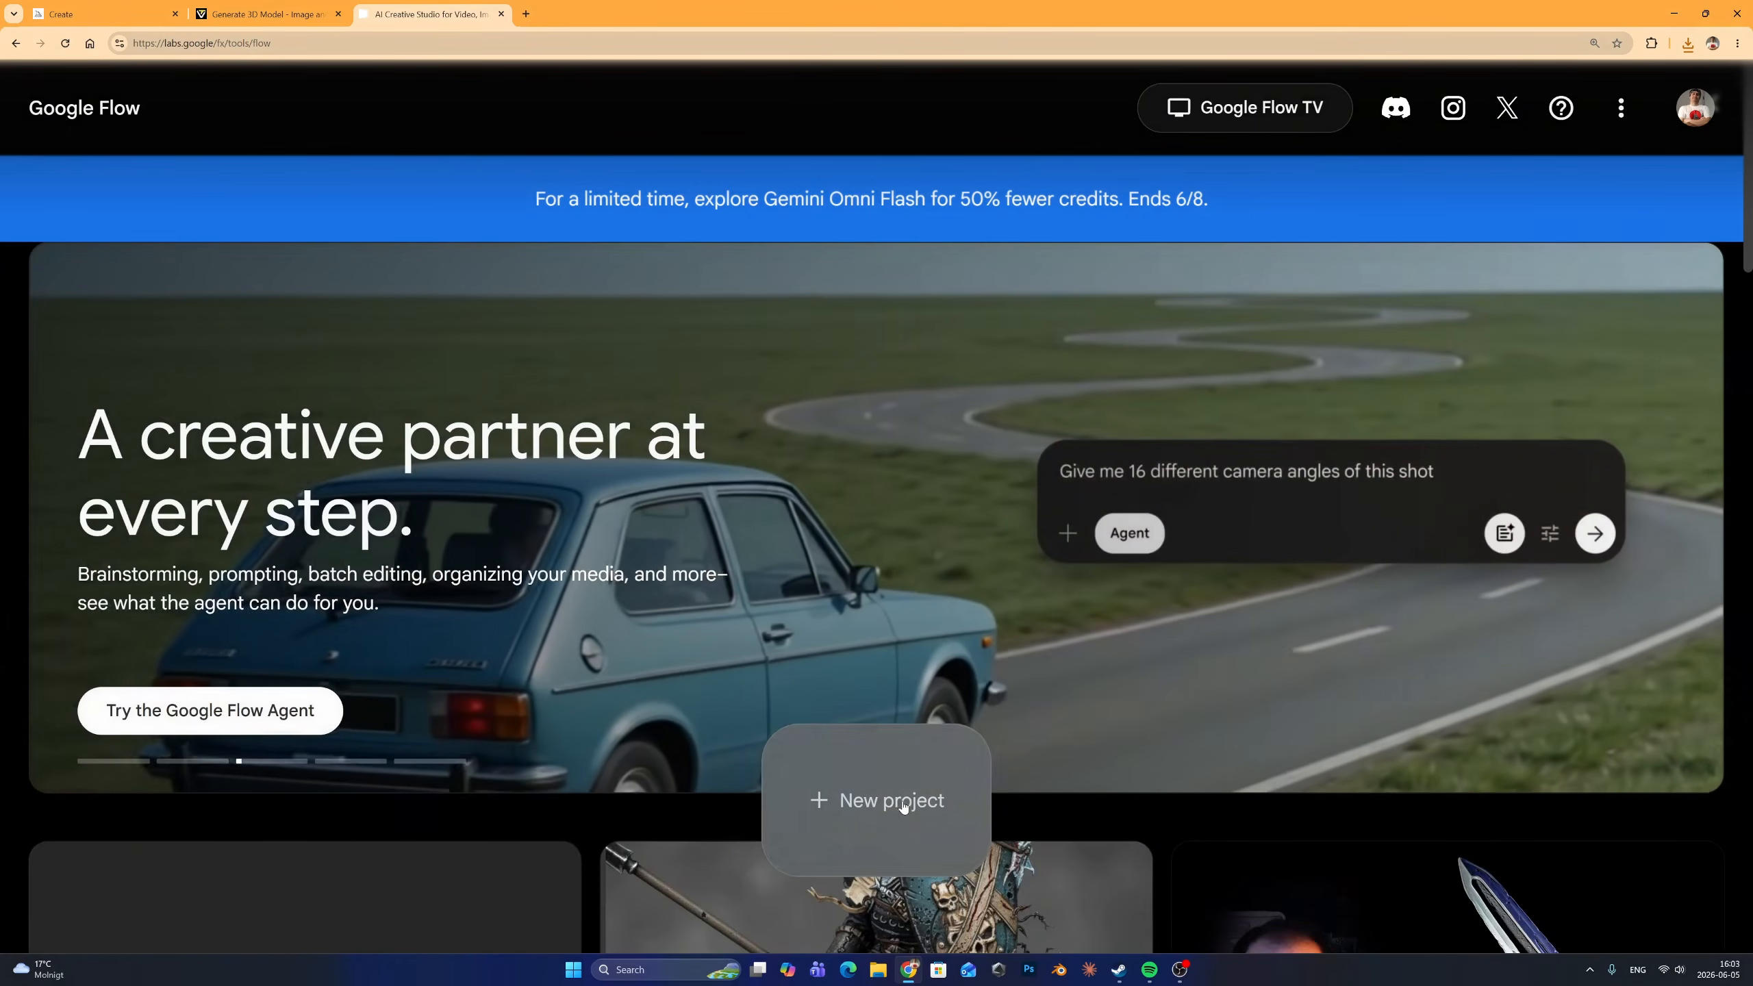
pyautogui.click(903, 804)
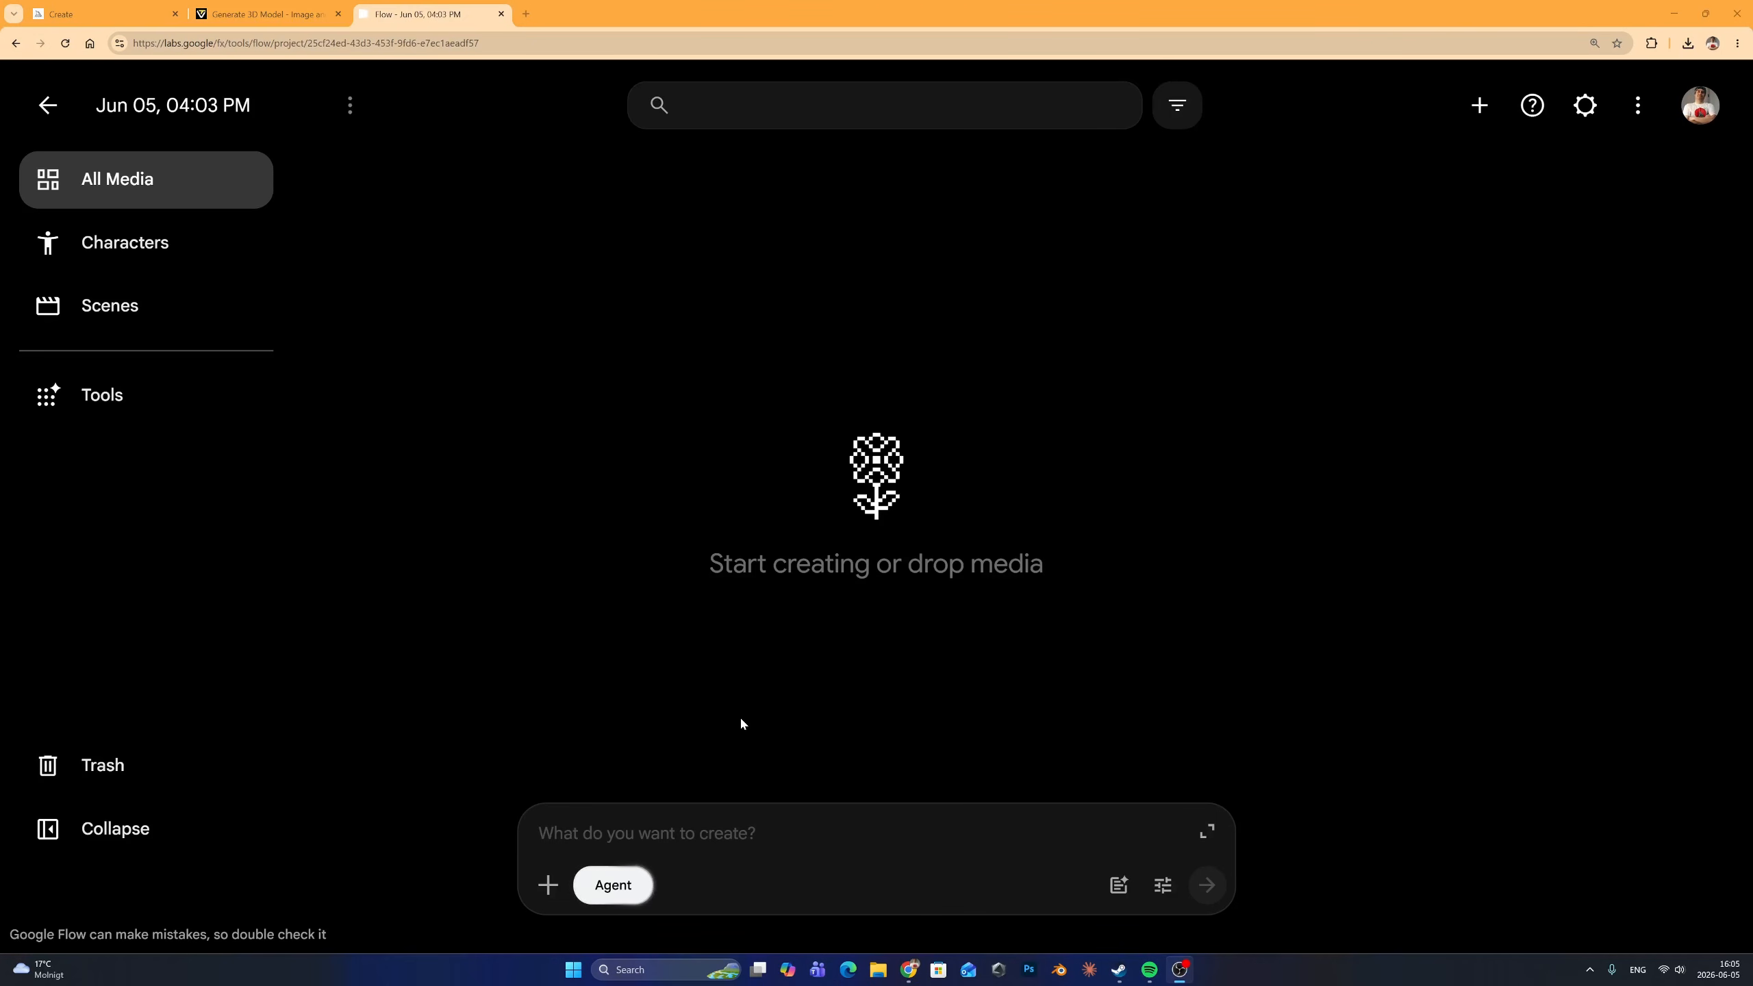
# Upload the soldier image from the Downloads folder to the project and add it to the prompt
pyautogui.click(547, 886)
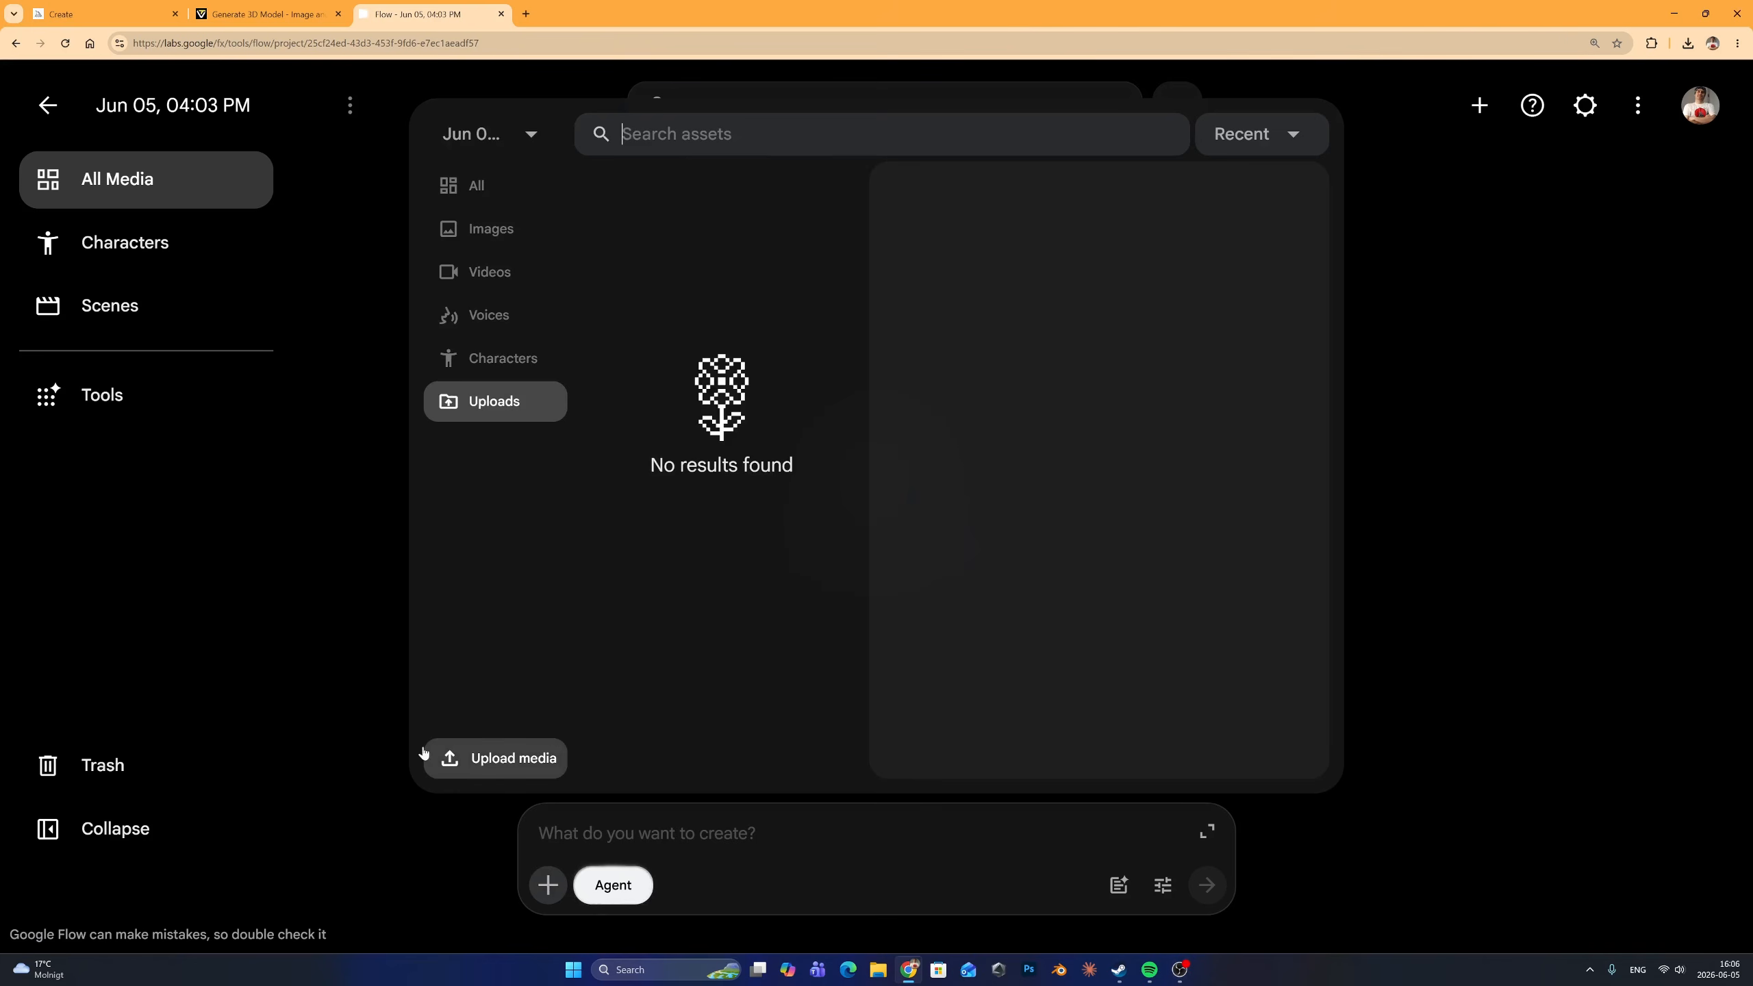
pyautogui.click(509, 760)
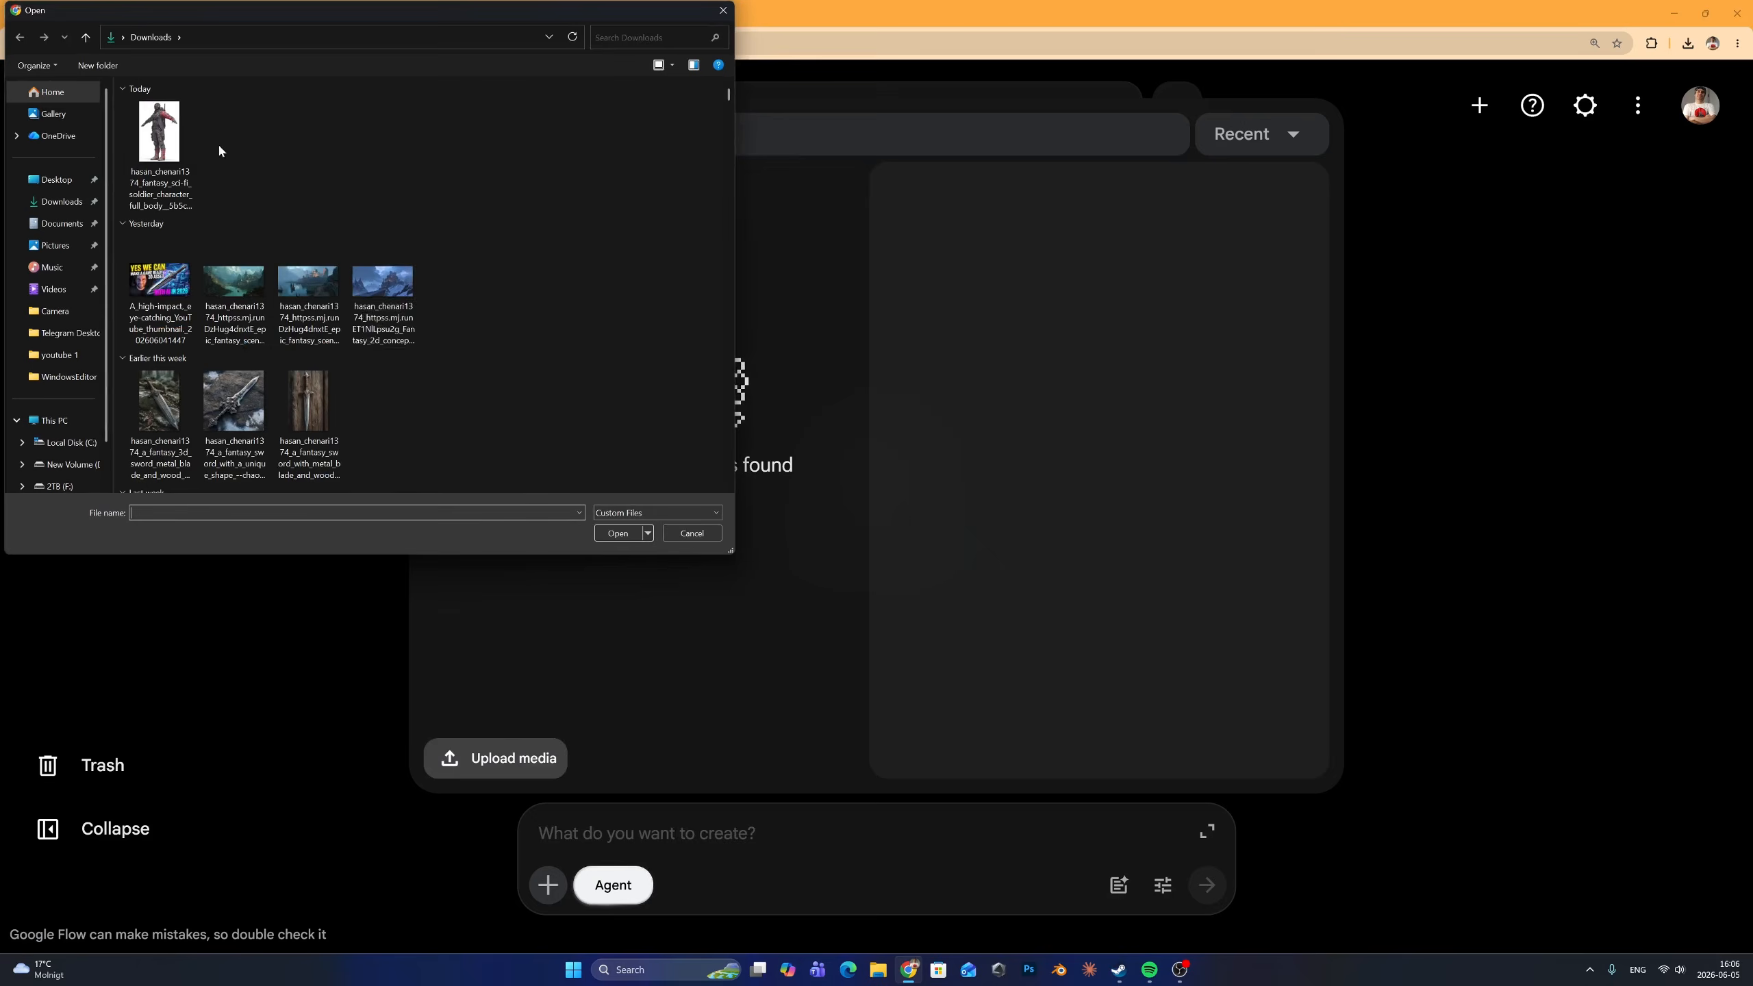
pyautogui.click(160, 138)
pyautogui.click(618, 532)
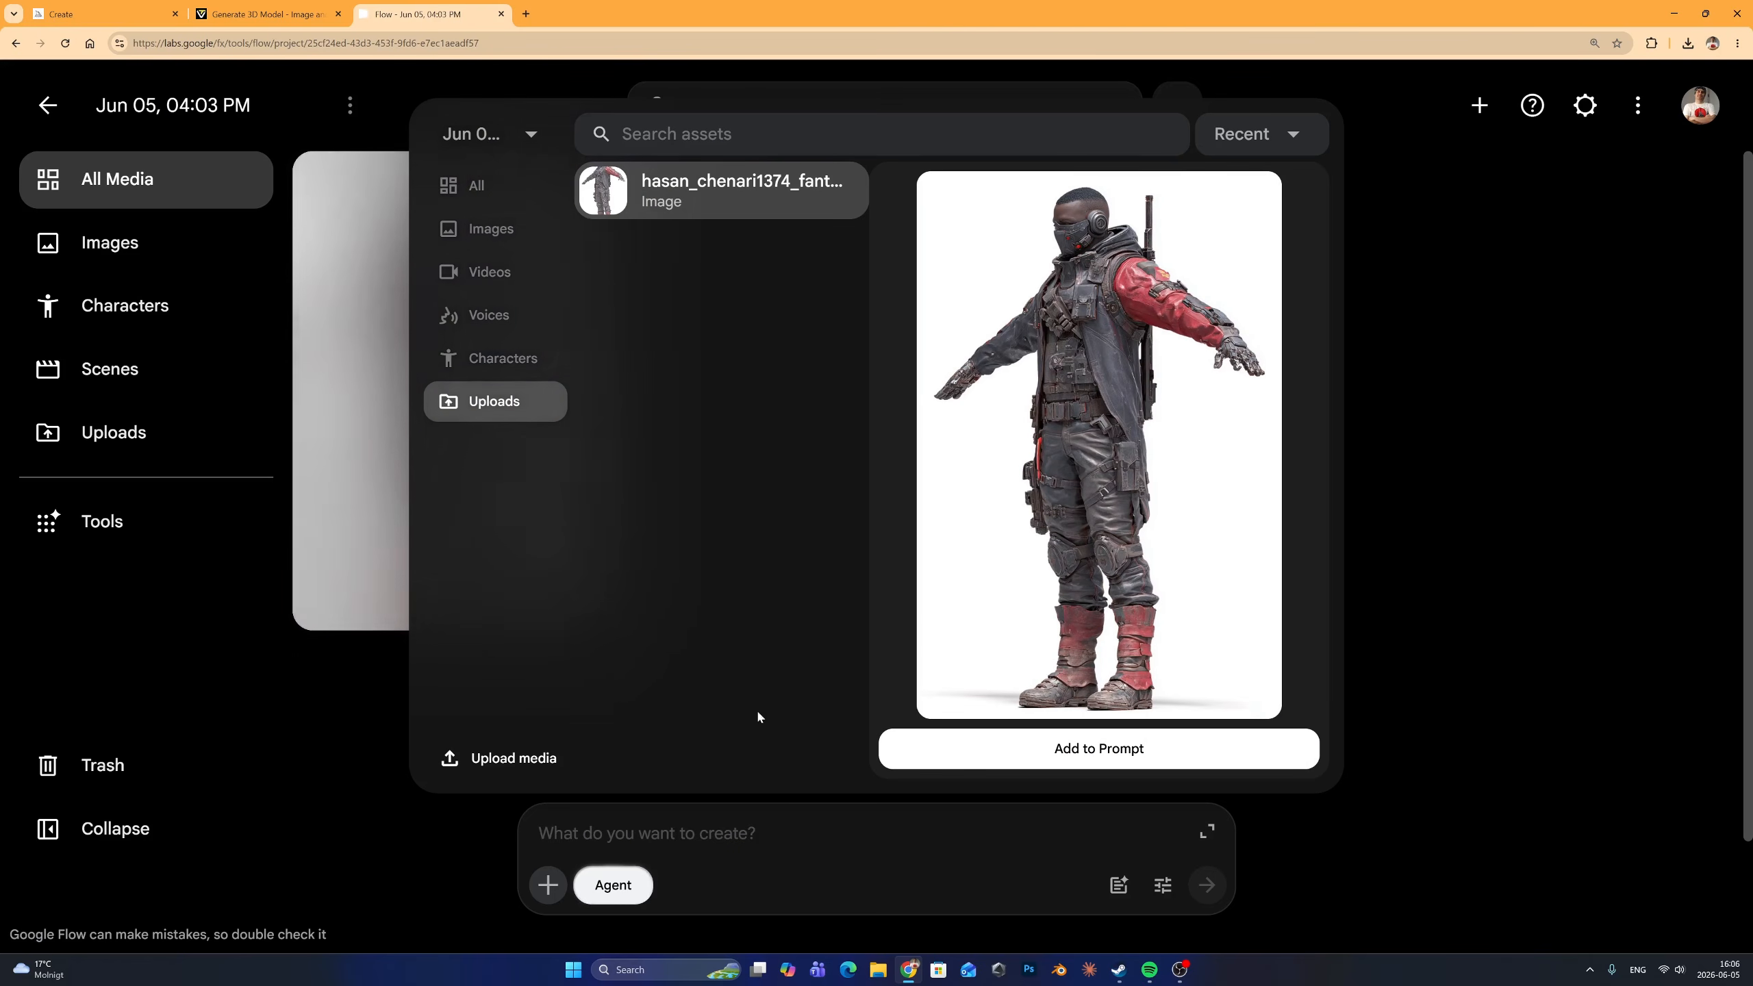
pyautogui.click(1130, 760)
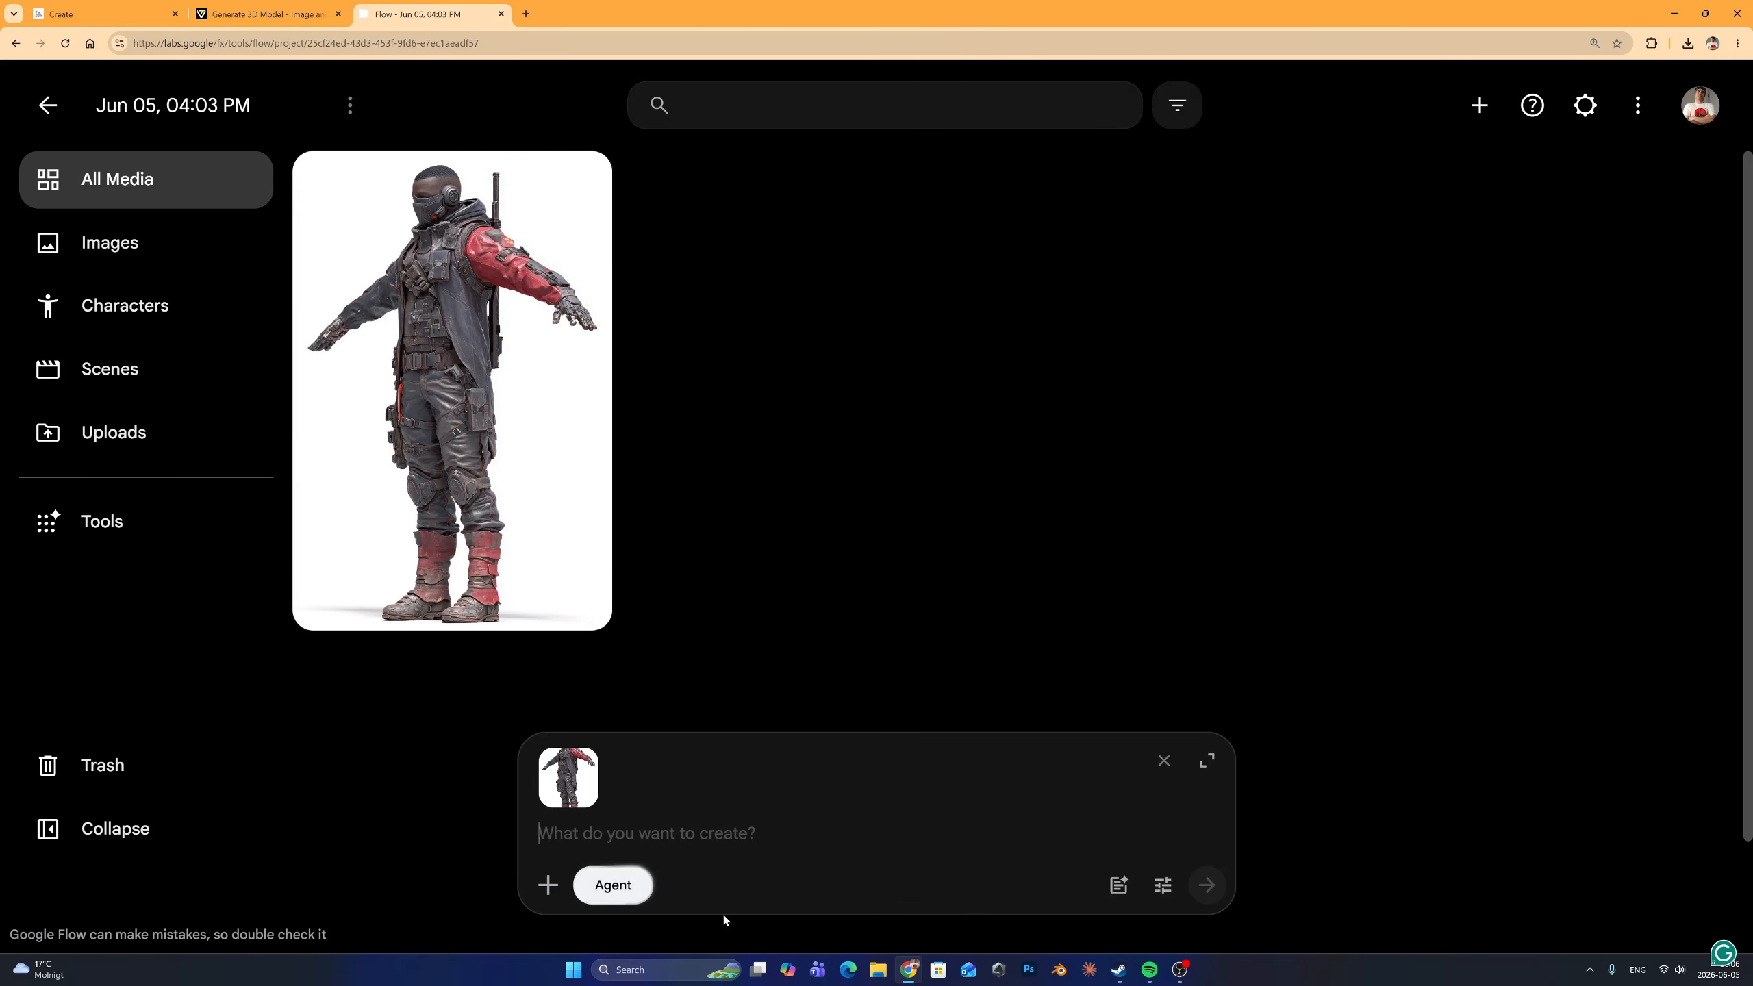
# Turn off Agent mode and generate images from the prompt "I need a front view of this character", checking the Nano Banana 2 settings
pyautogui.click(628, 893)
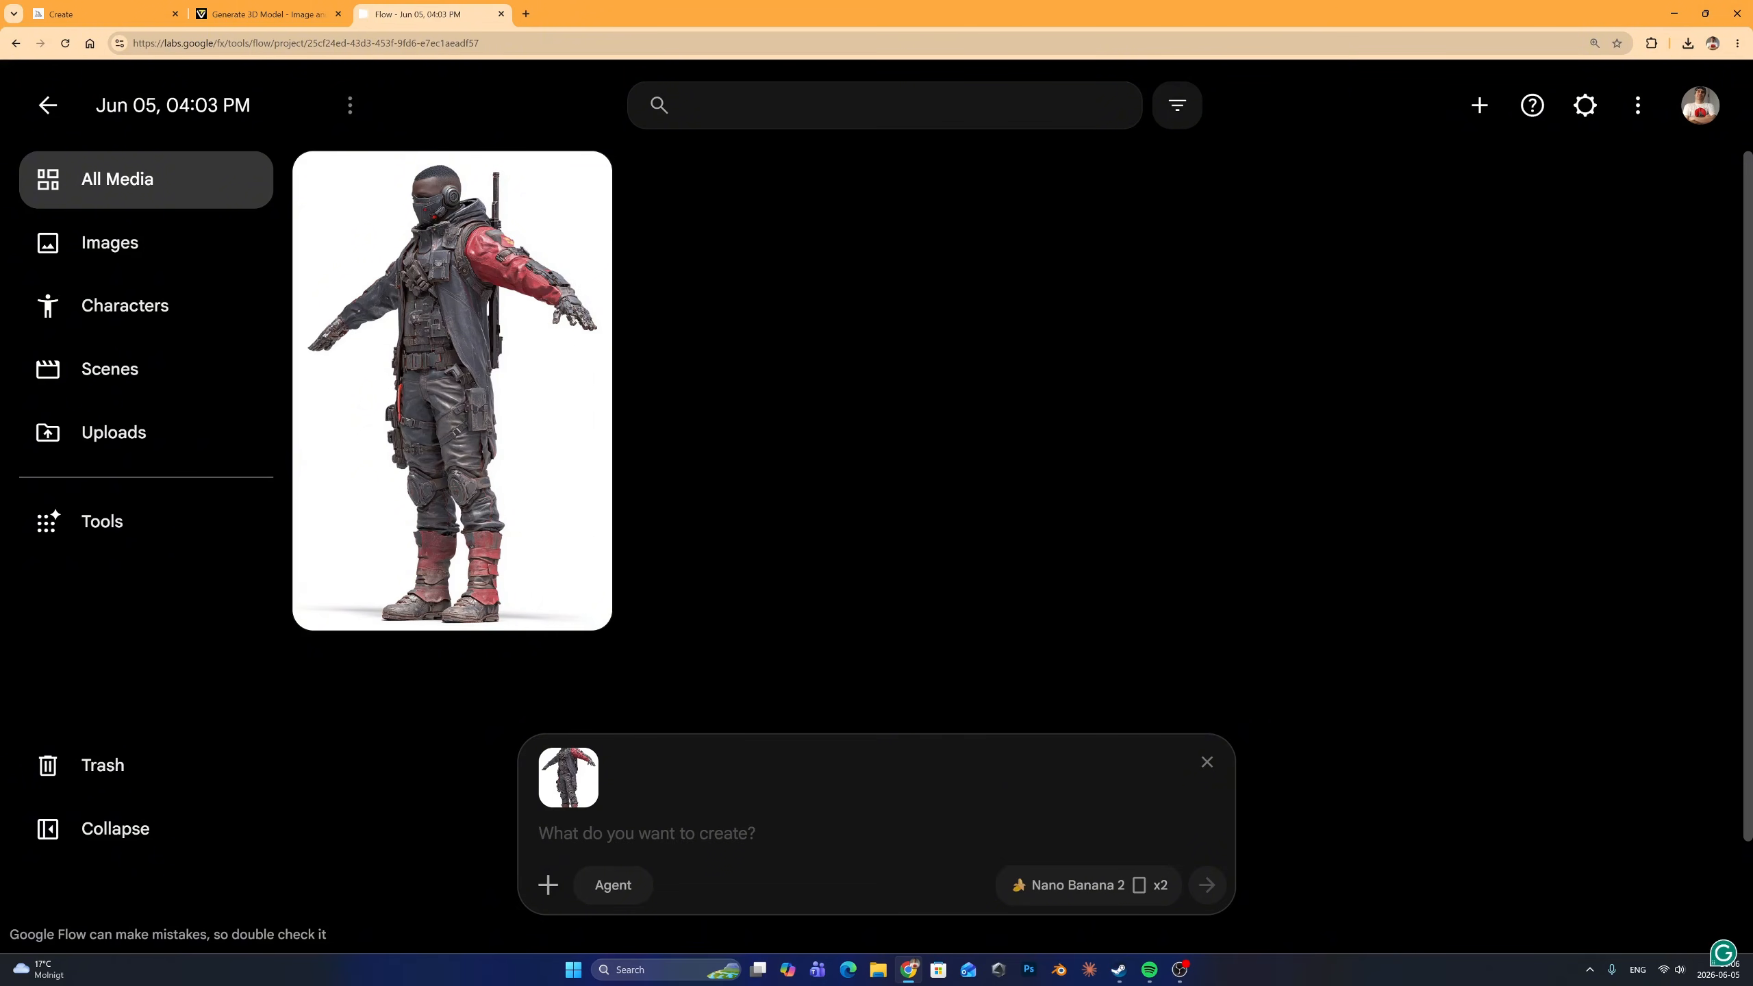
pyautogui.write('I need ')
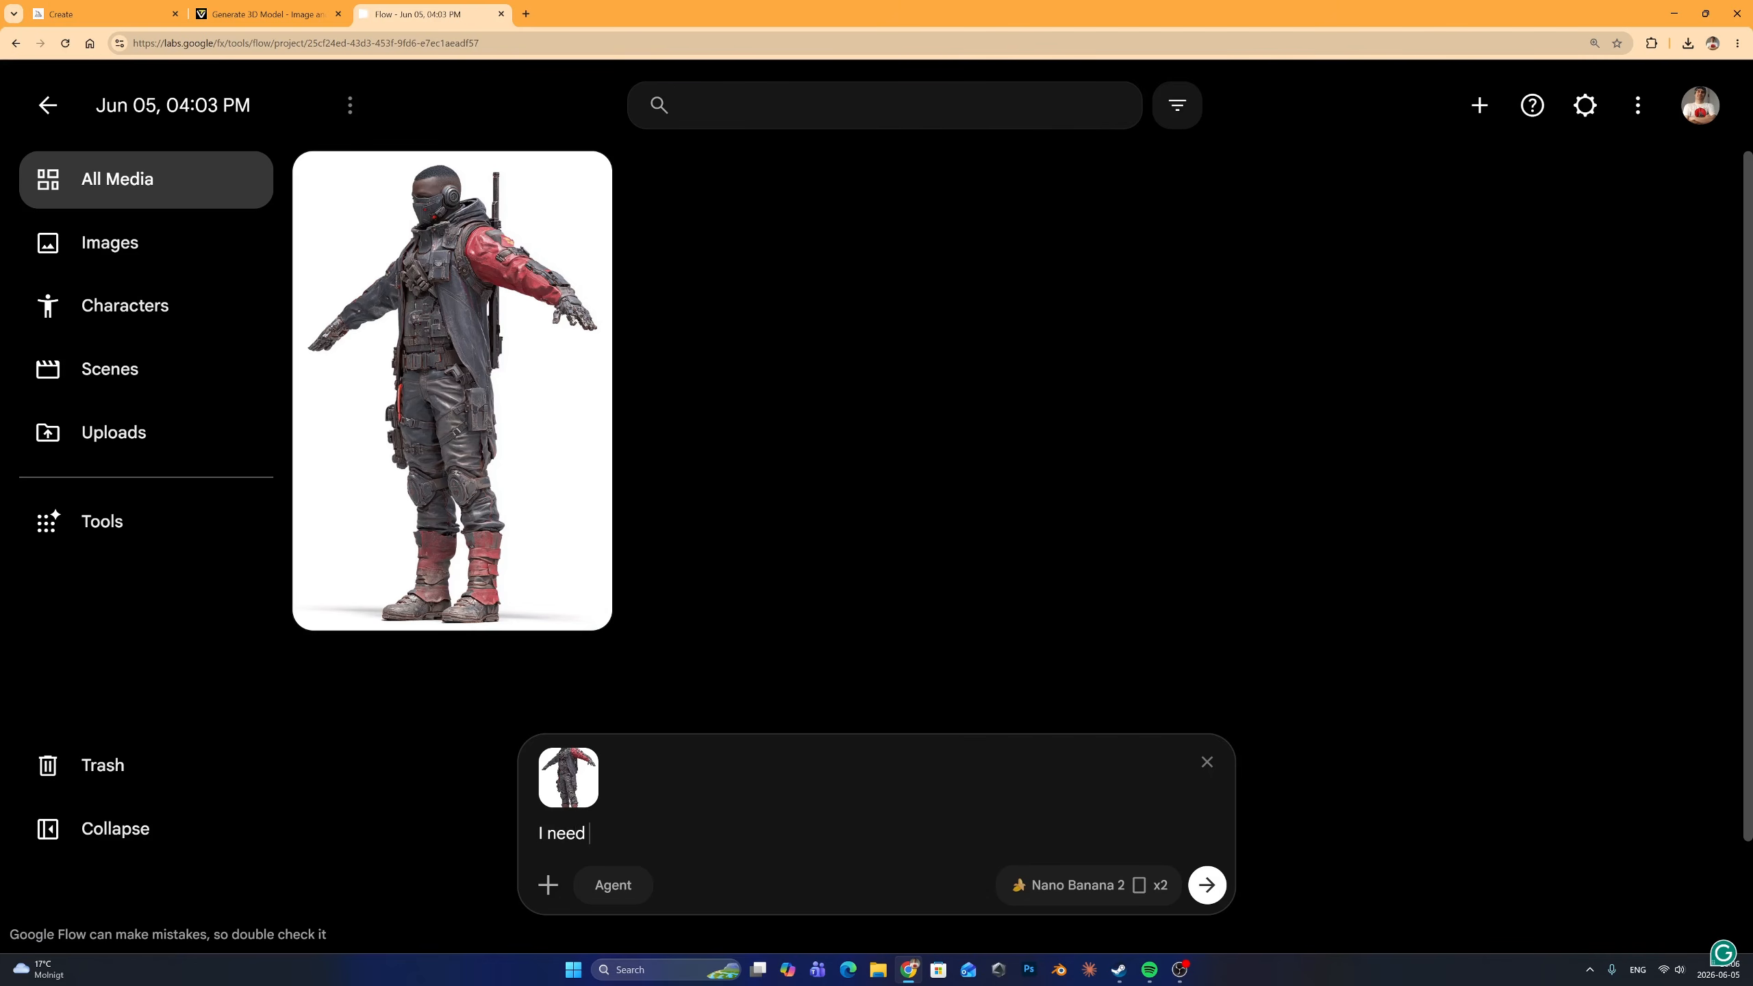
pyautogui.write('a front view of this character')
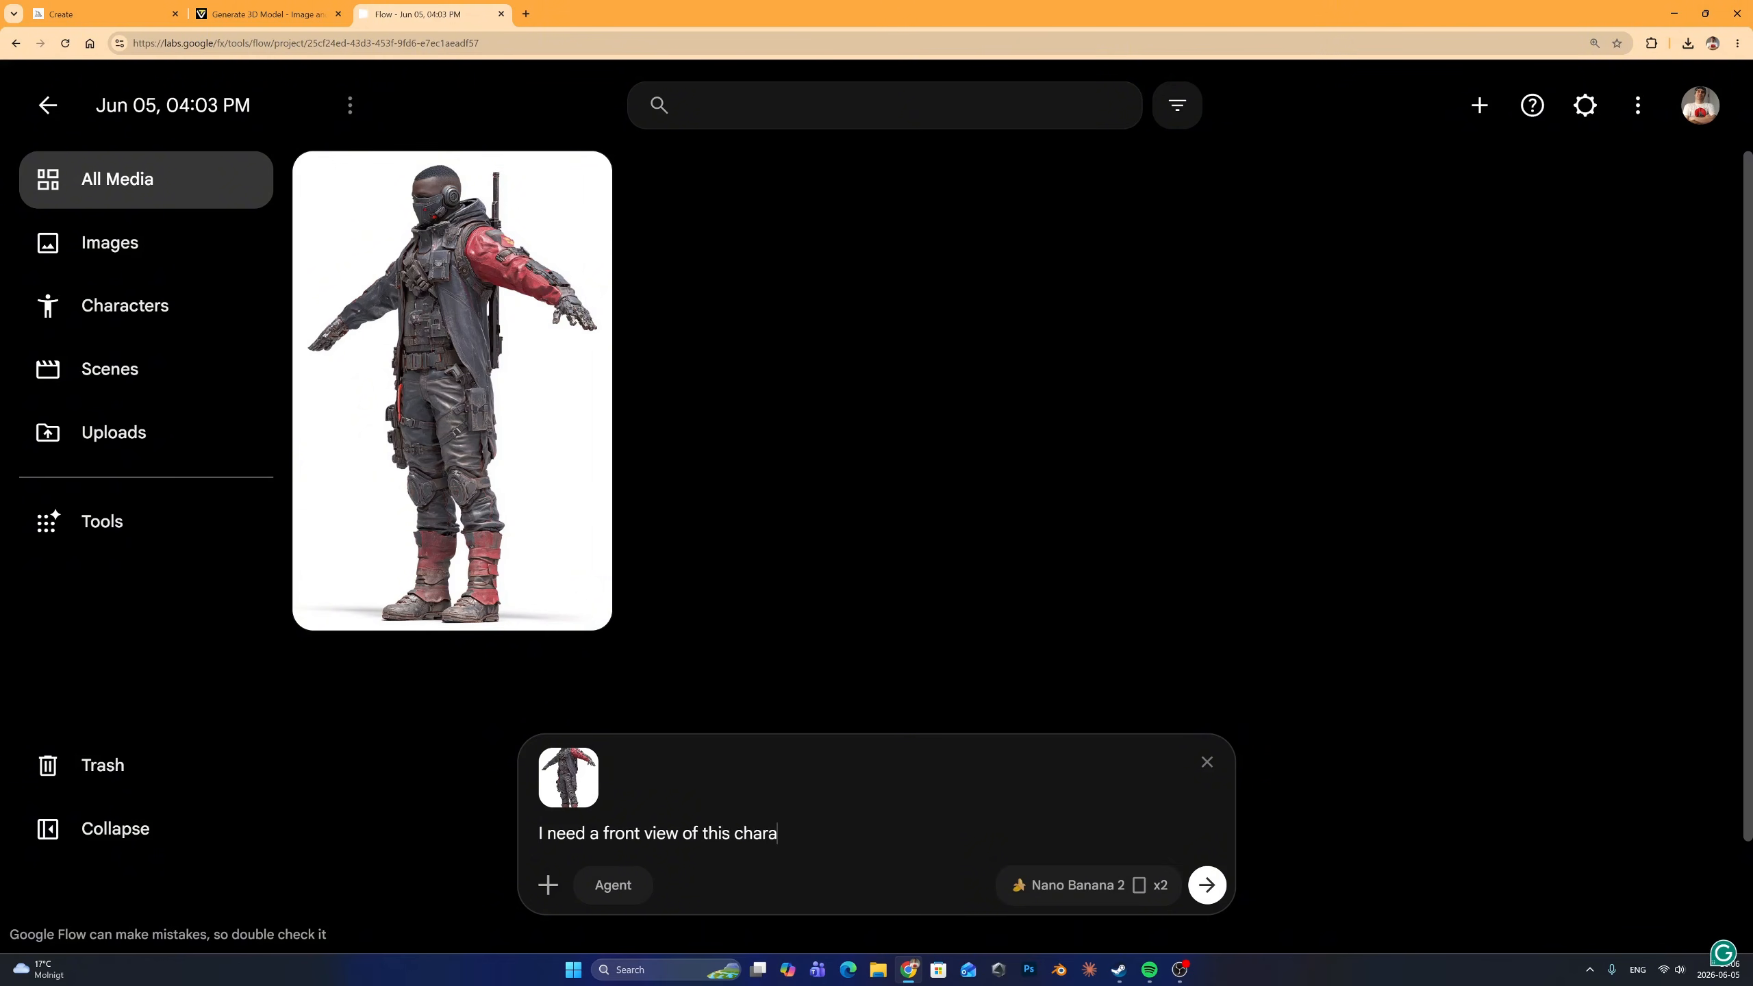
pyautogui.click(1139, 886)
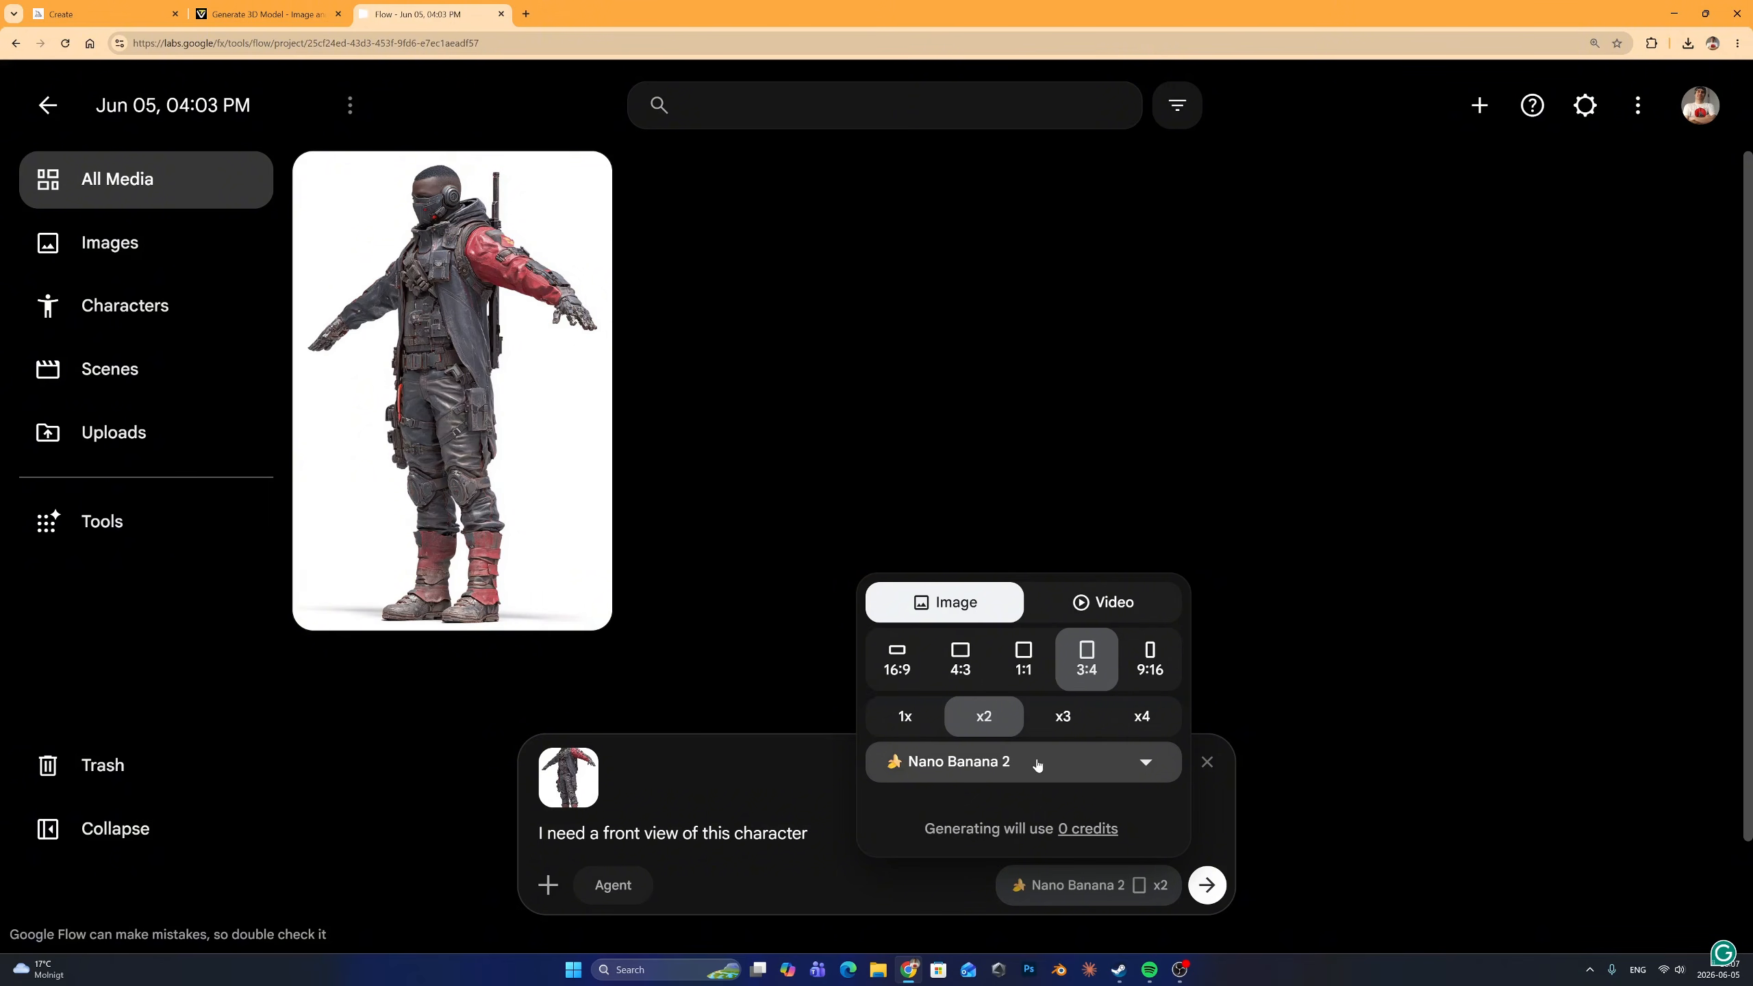
pyautogui.click(822, 837)
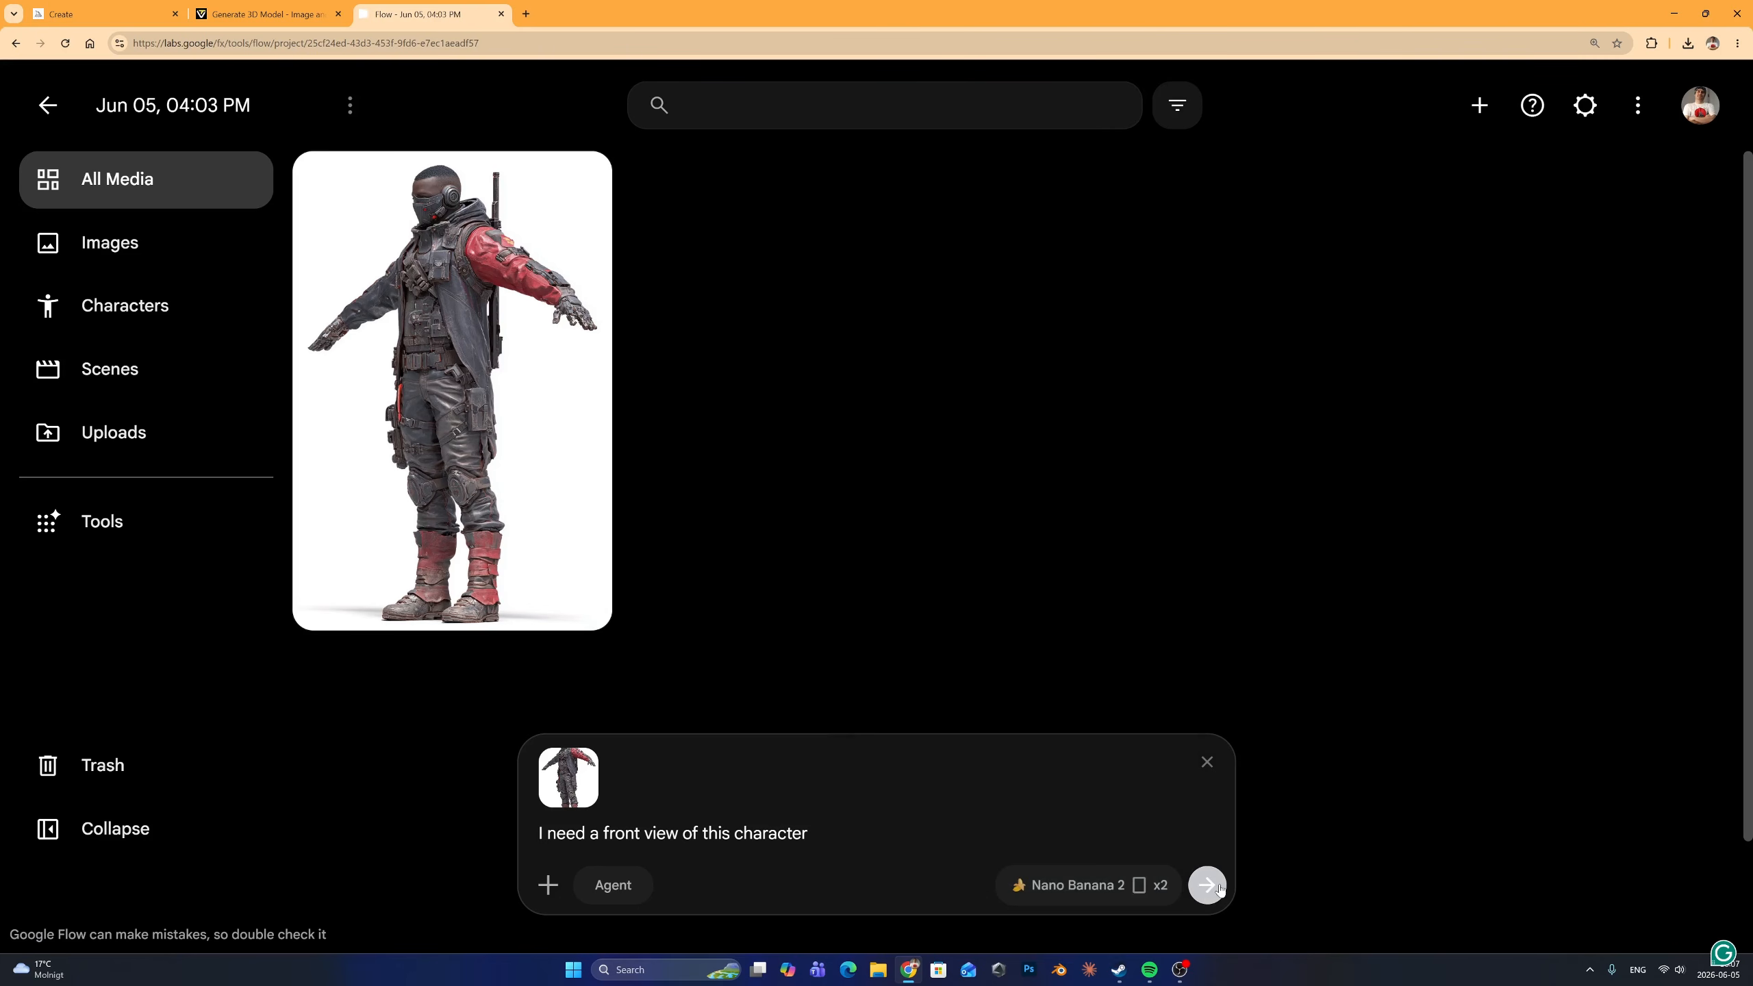
pyautogui.click(1209, 886)
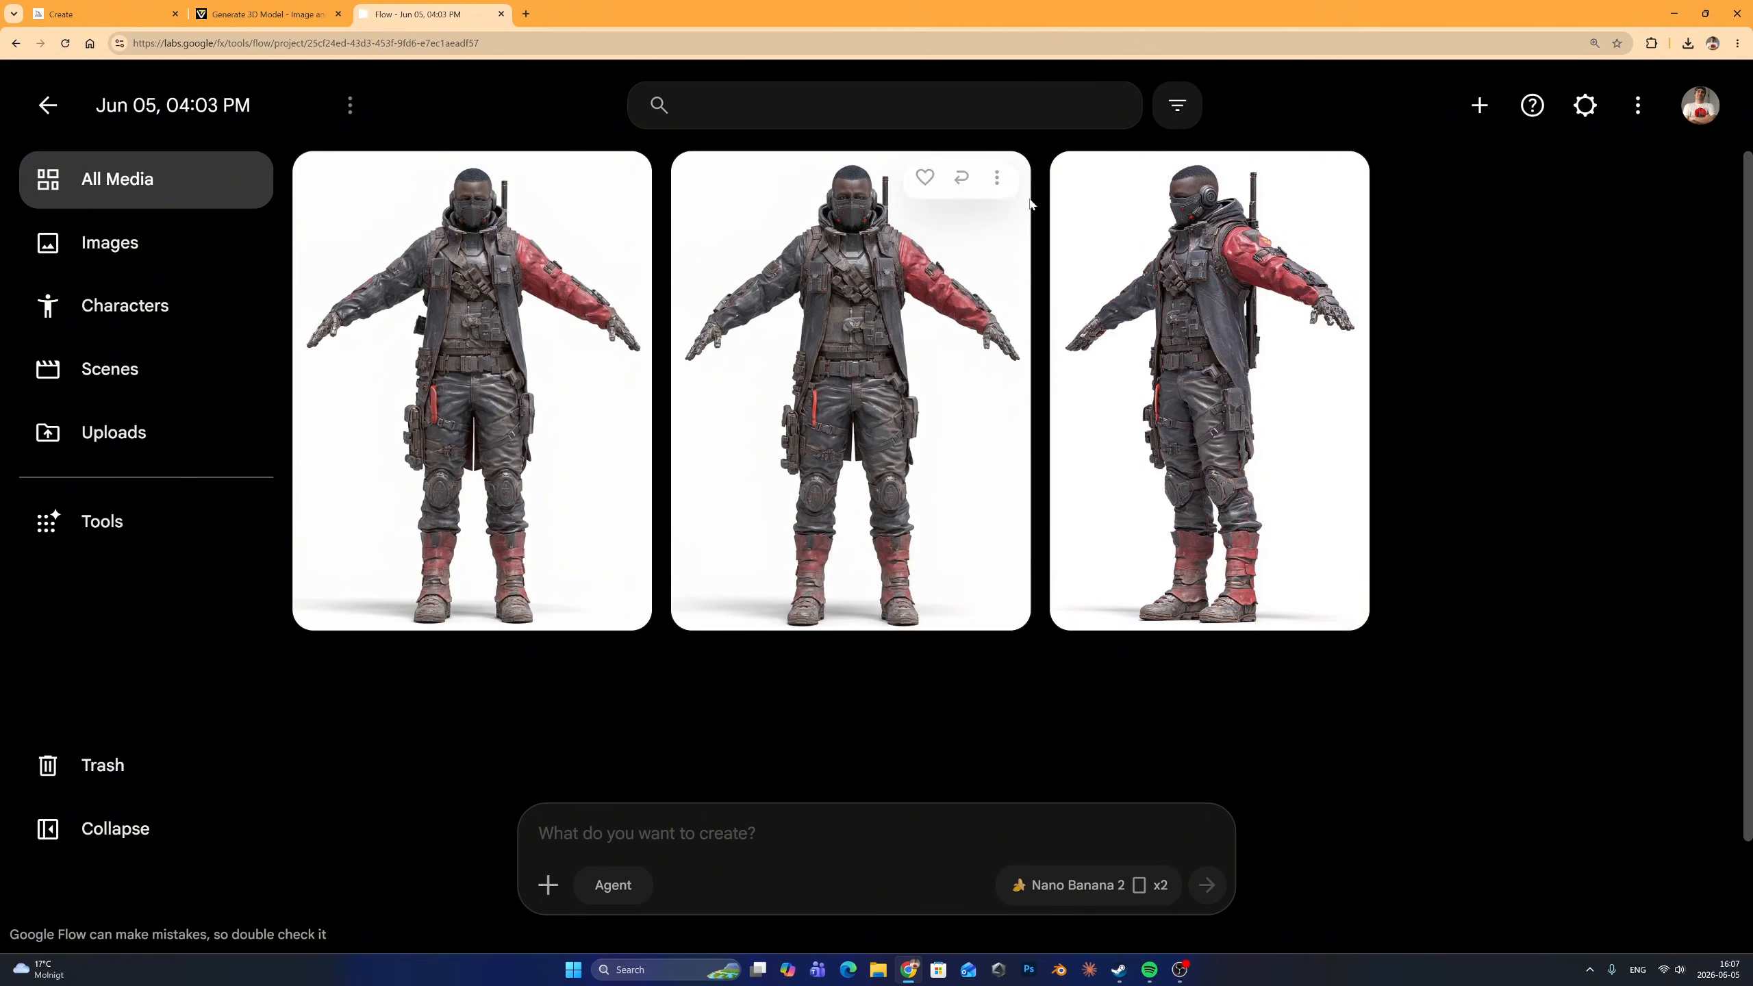
# Download the middle front-view image as a 2K upscale and switch back to Tripo Studio
pyautogui.click(997, 184)
pyautogui.moveTo(972, 349)
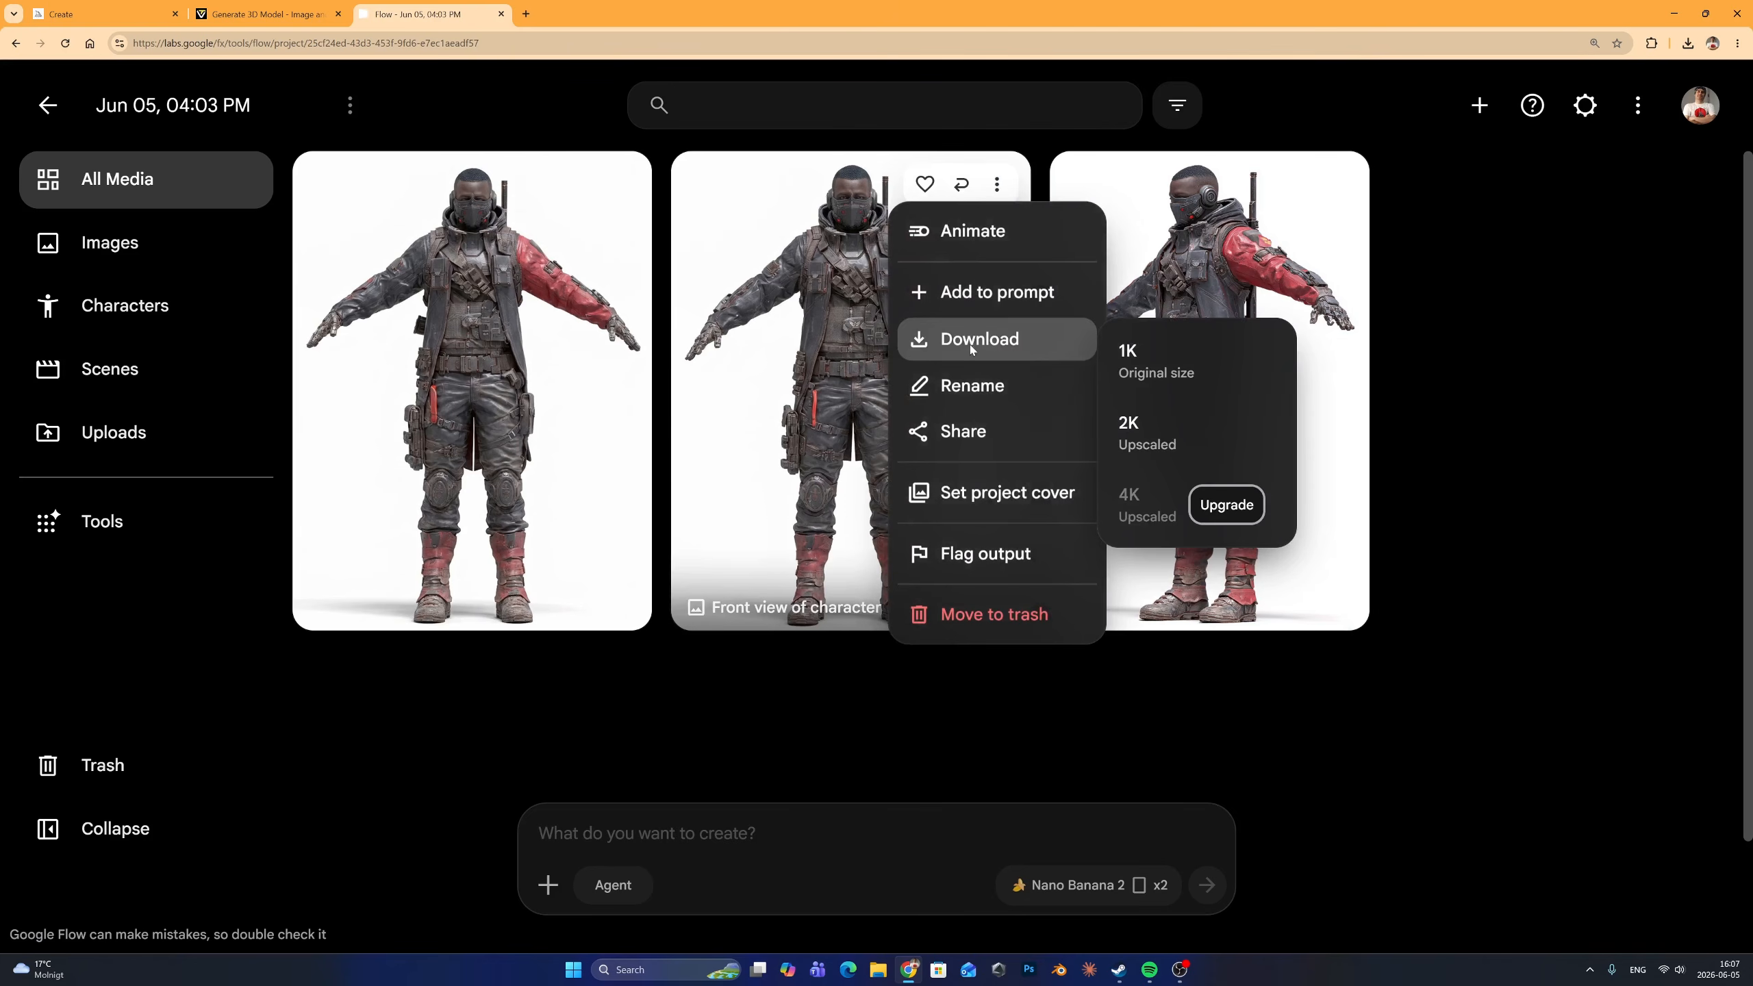
pyautogui.click(1178, 442)
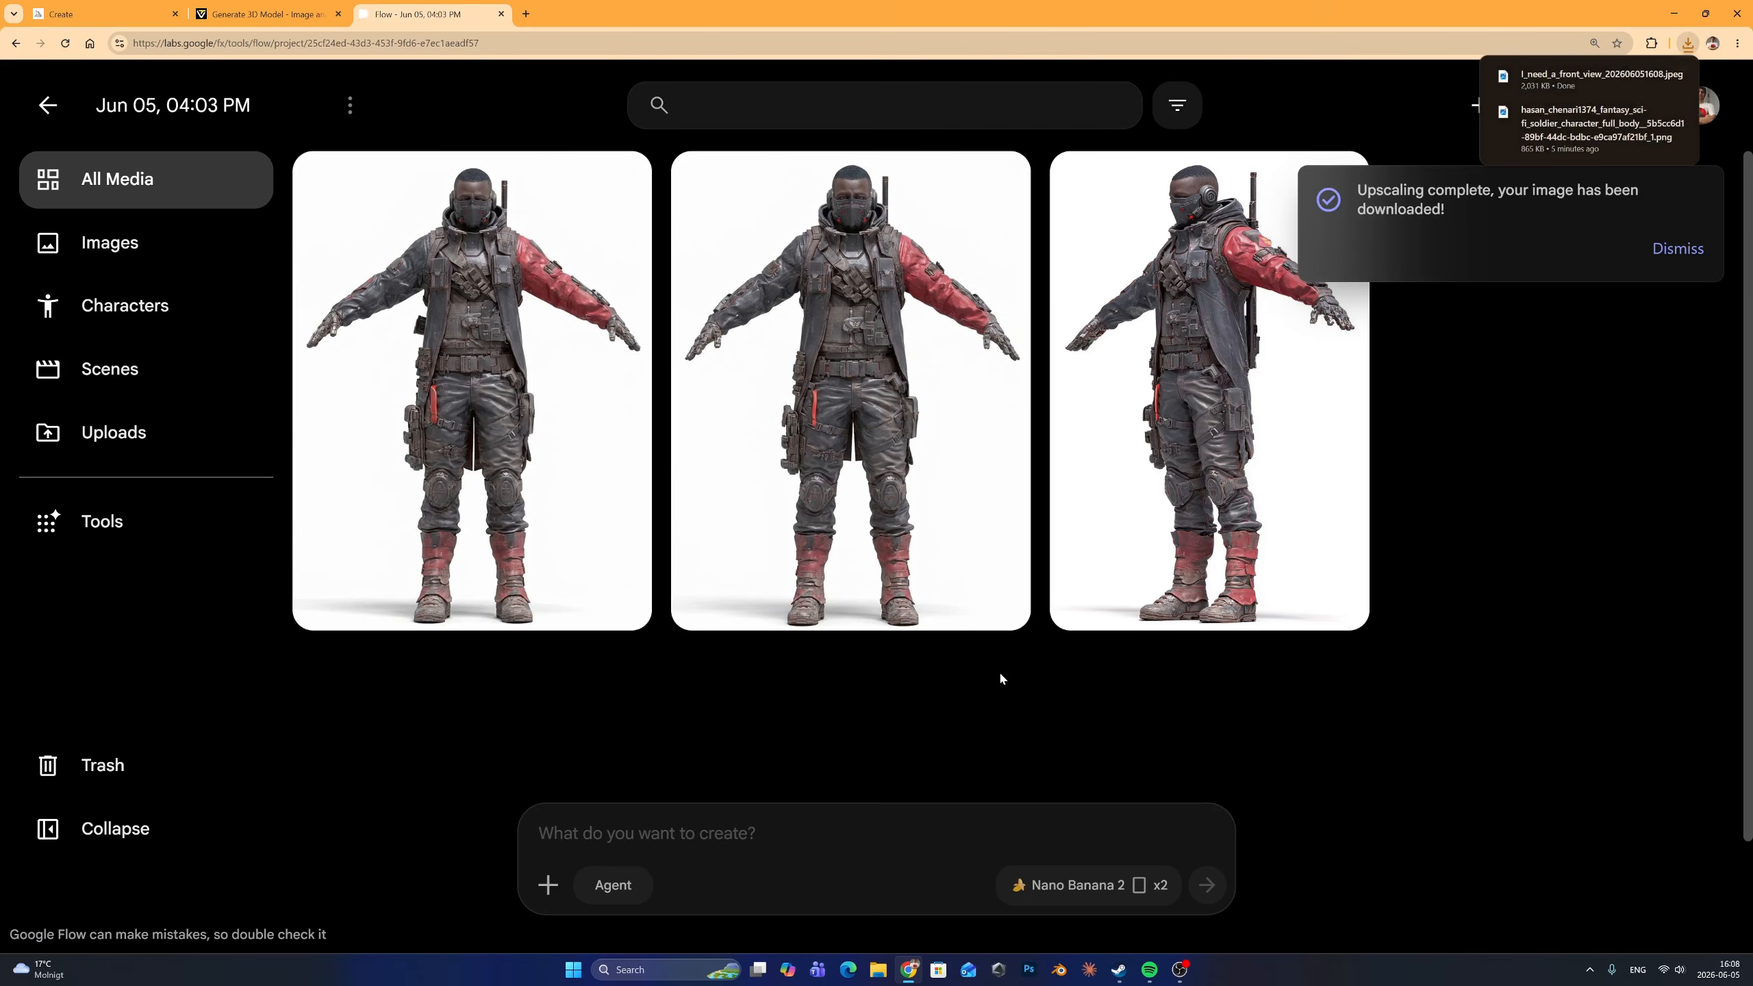
pyautogui.click(282, 8)
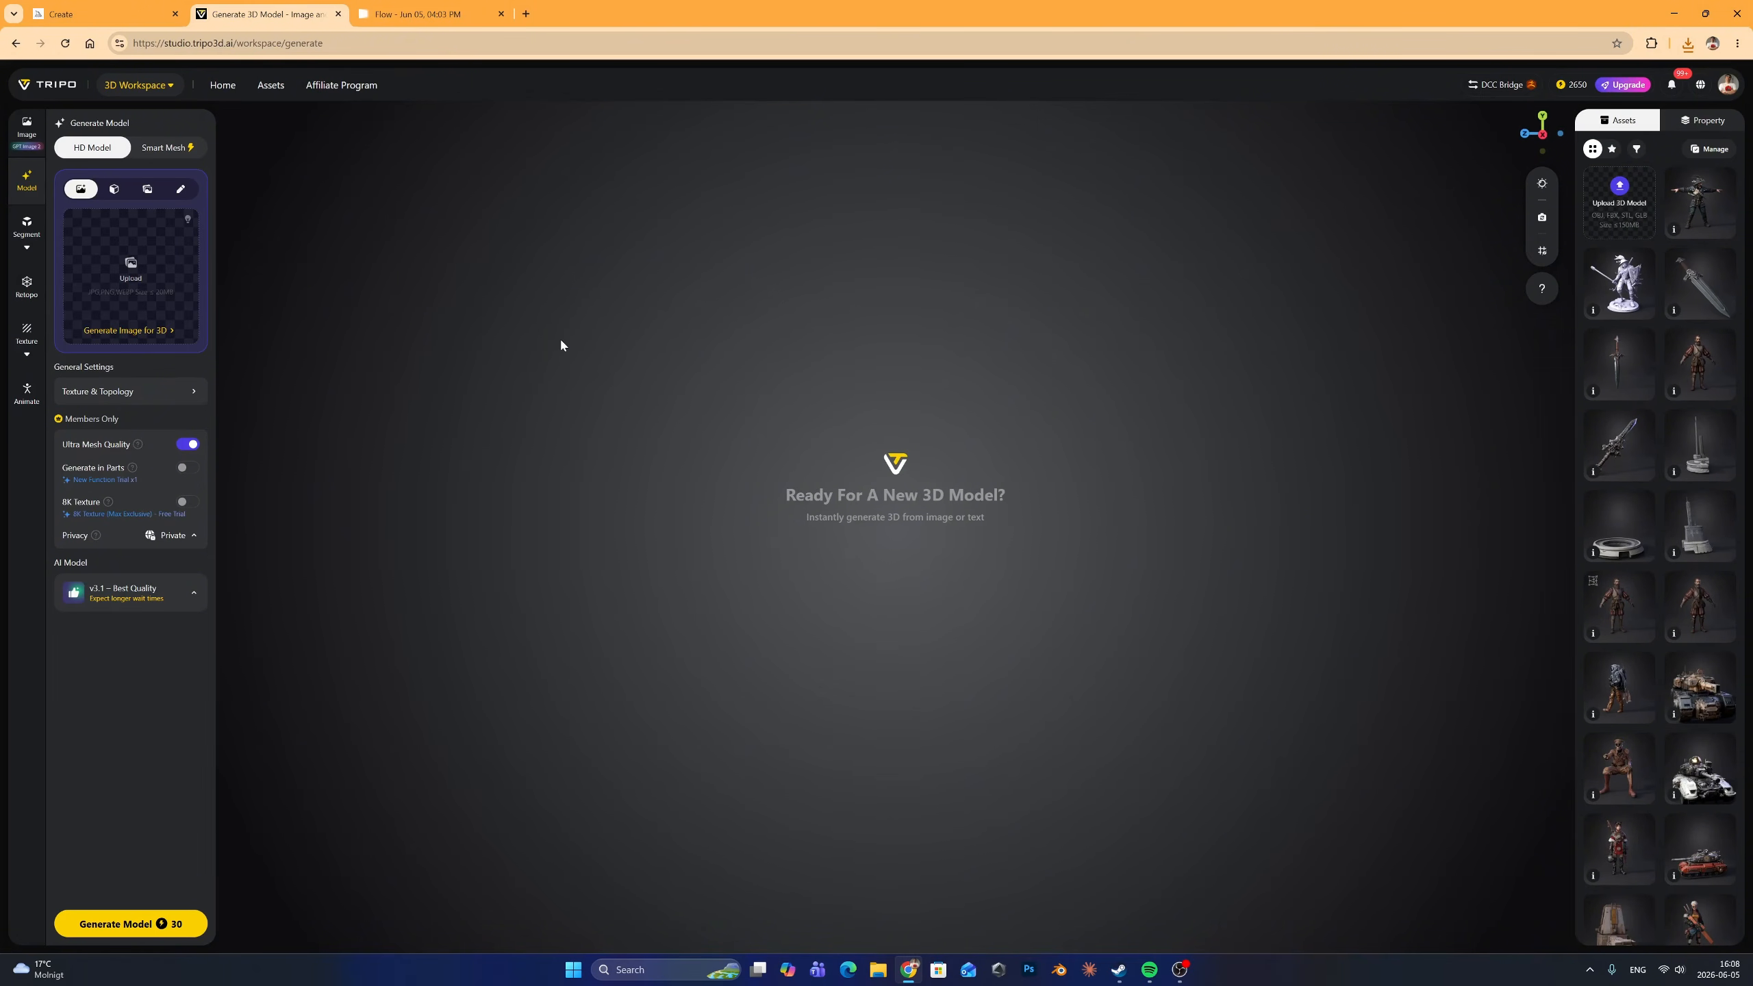
# Upload the newly downloaded front-view soldier image from the Downloads folder as the model's reference image
pyautogui.click(163, 281)
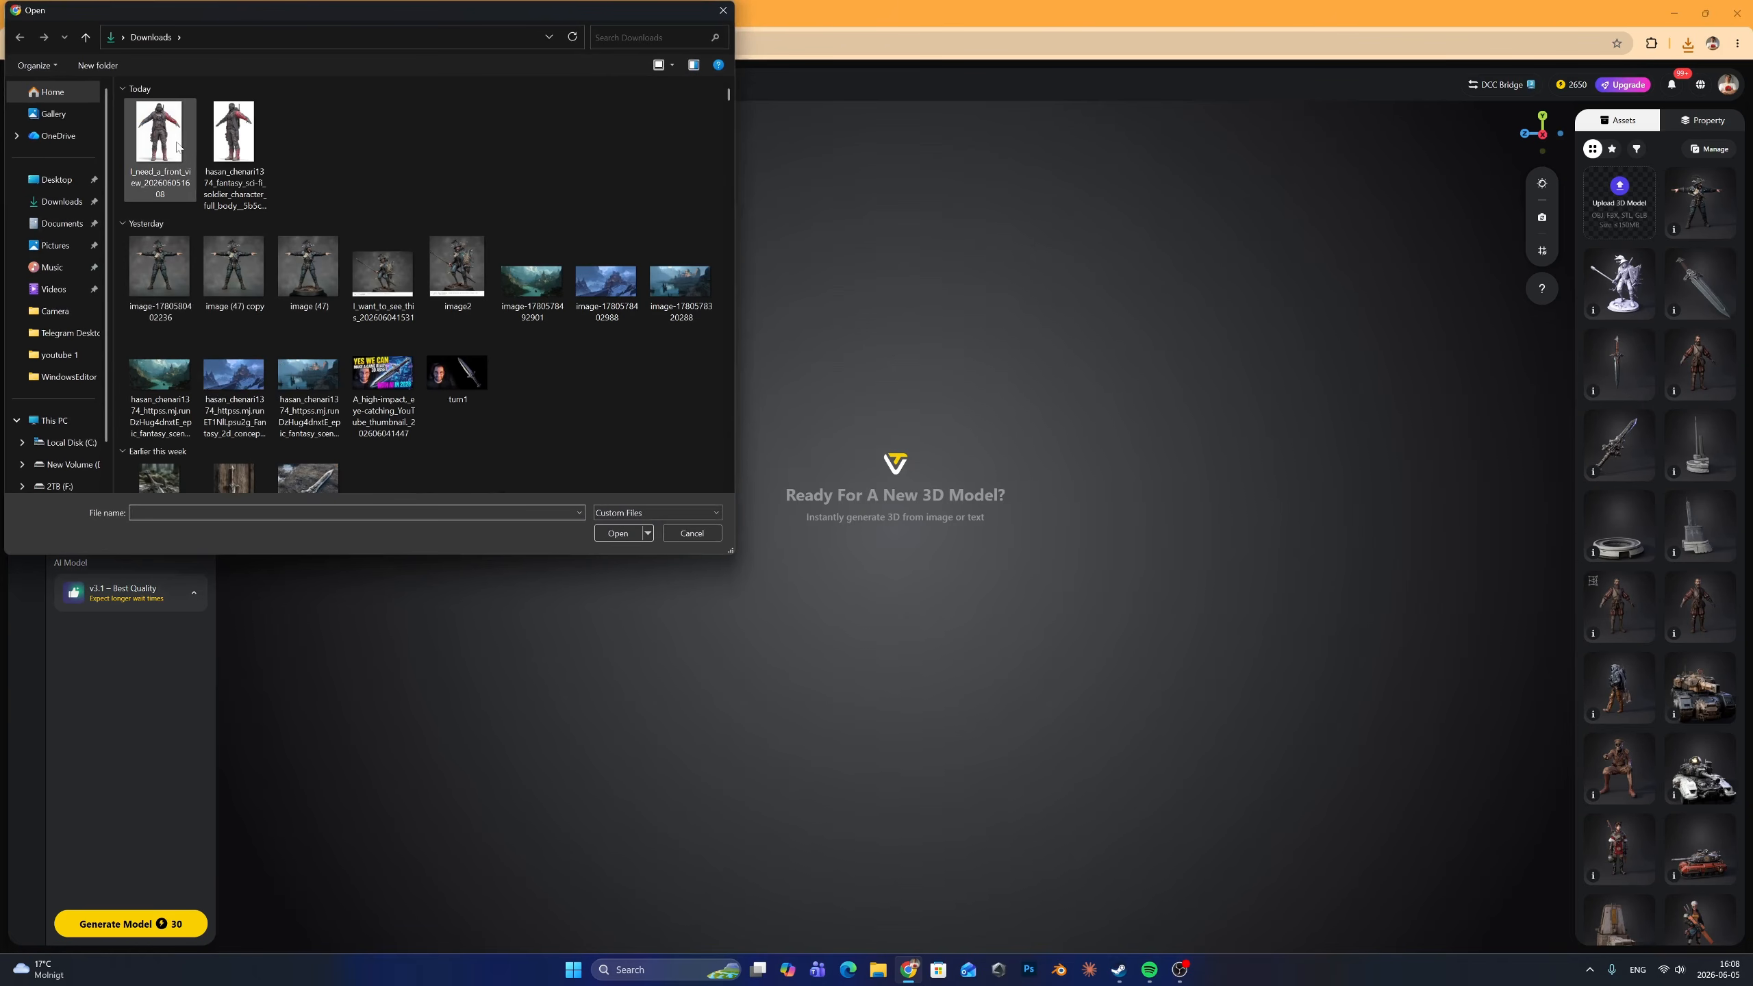
pyautogui.click(177, 146)
pyautogui.click(619, 534)
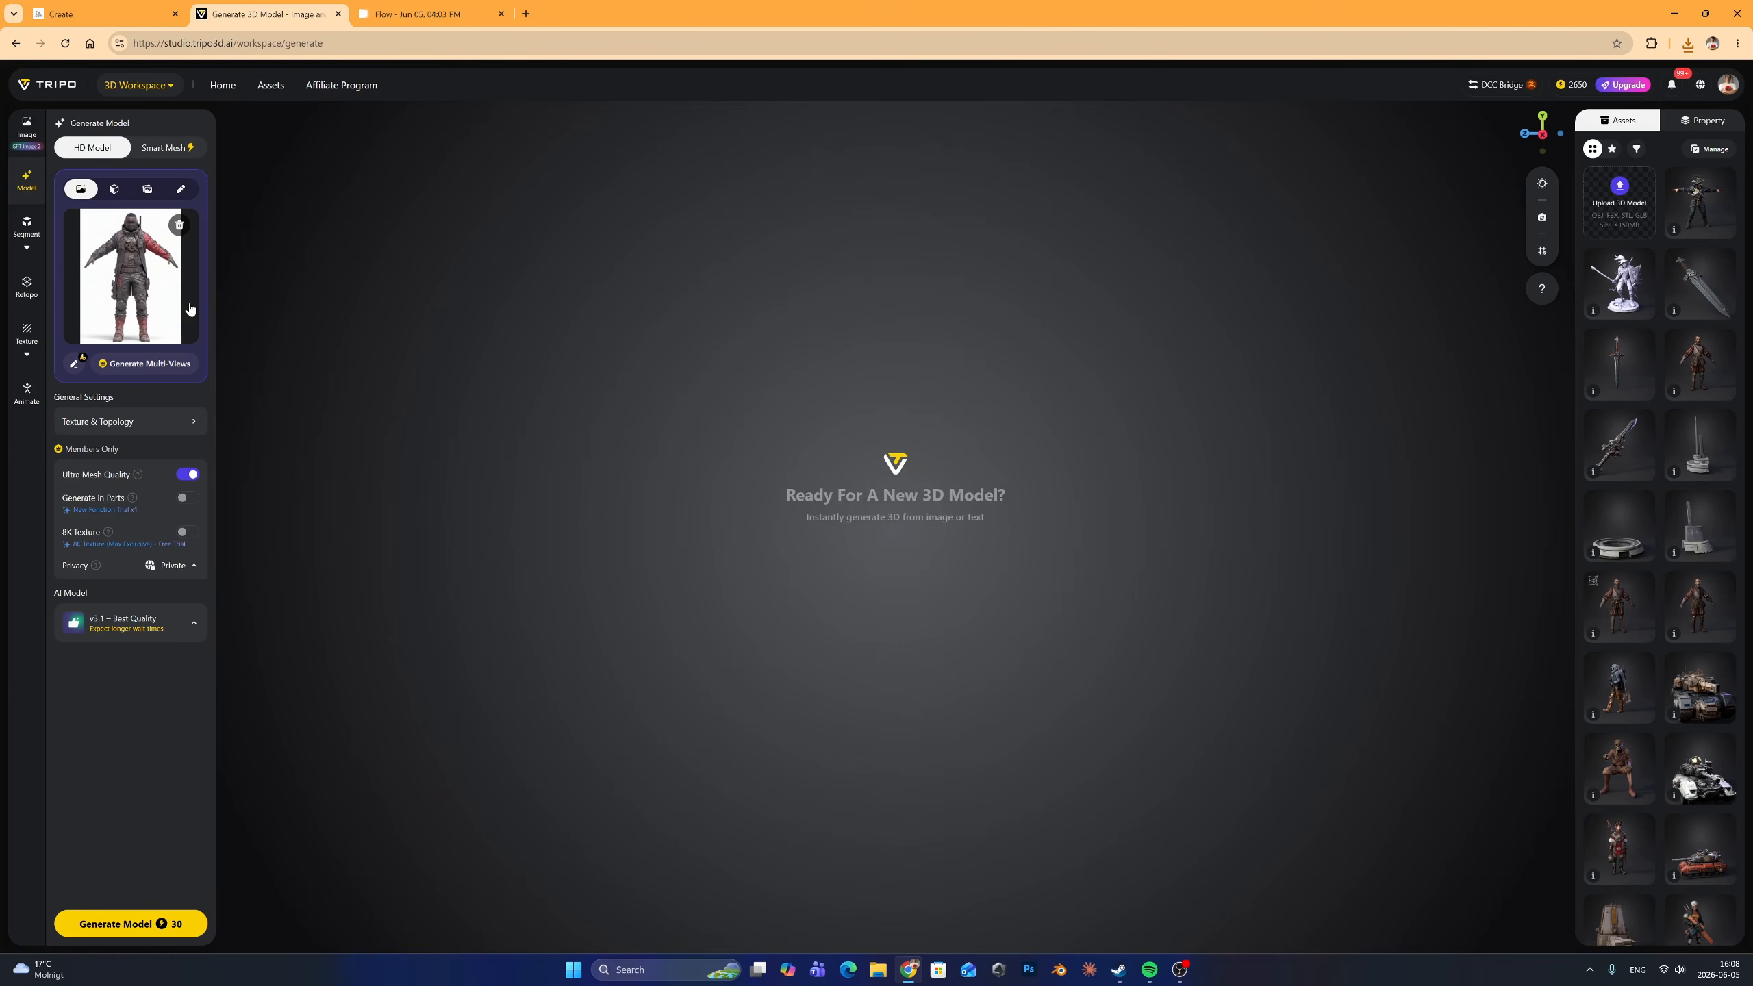
# Turn off AI Complete, keep Texture off with triangle topology and a 2000000 polycount, and generate the HD model with Ultra Mesh Quality
pyautogui.click(161, 429)
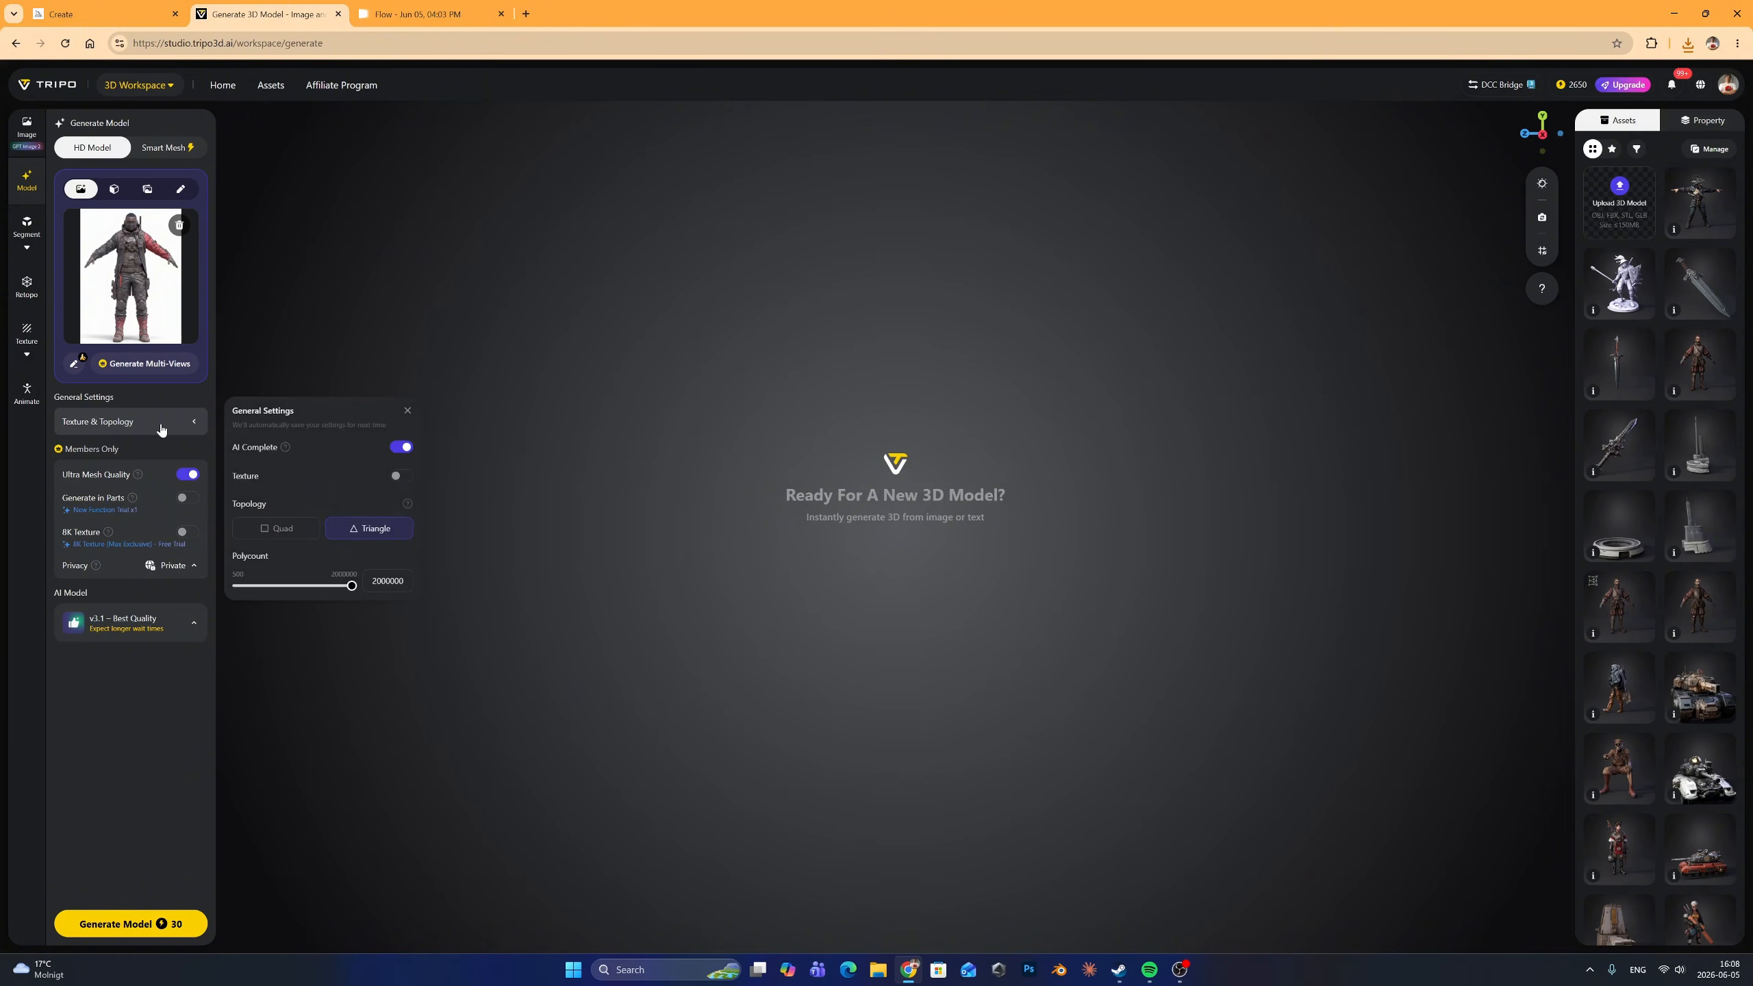
pyautogui.moveTo(285, 448)
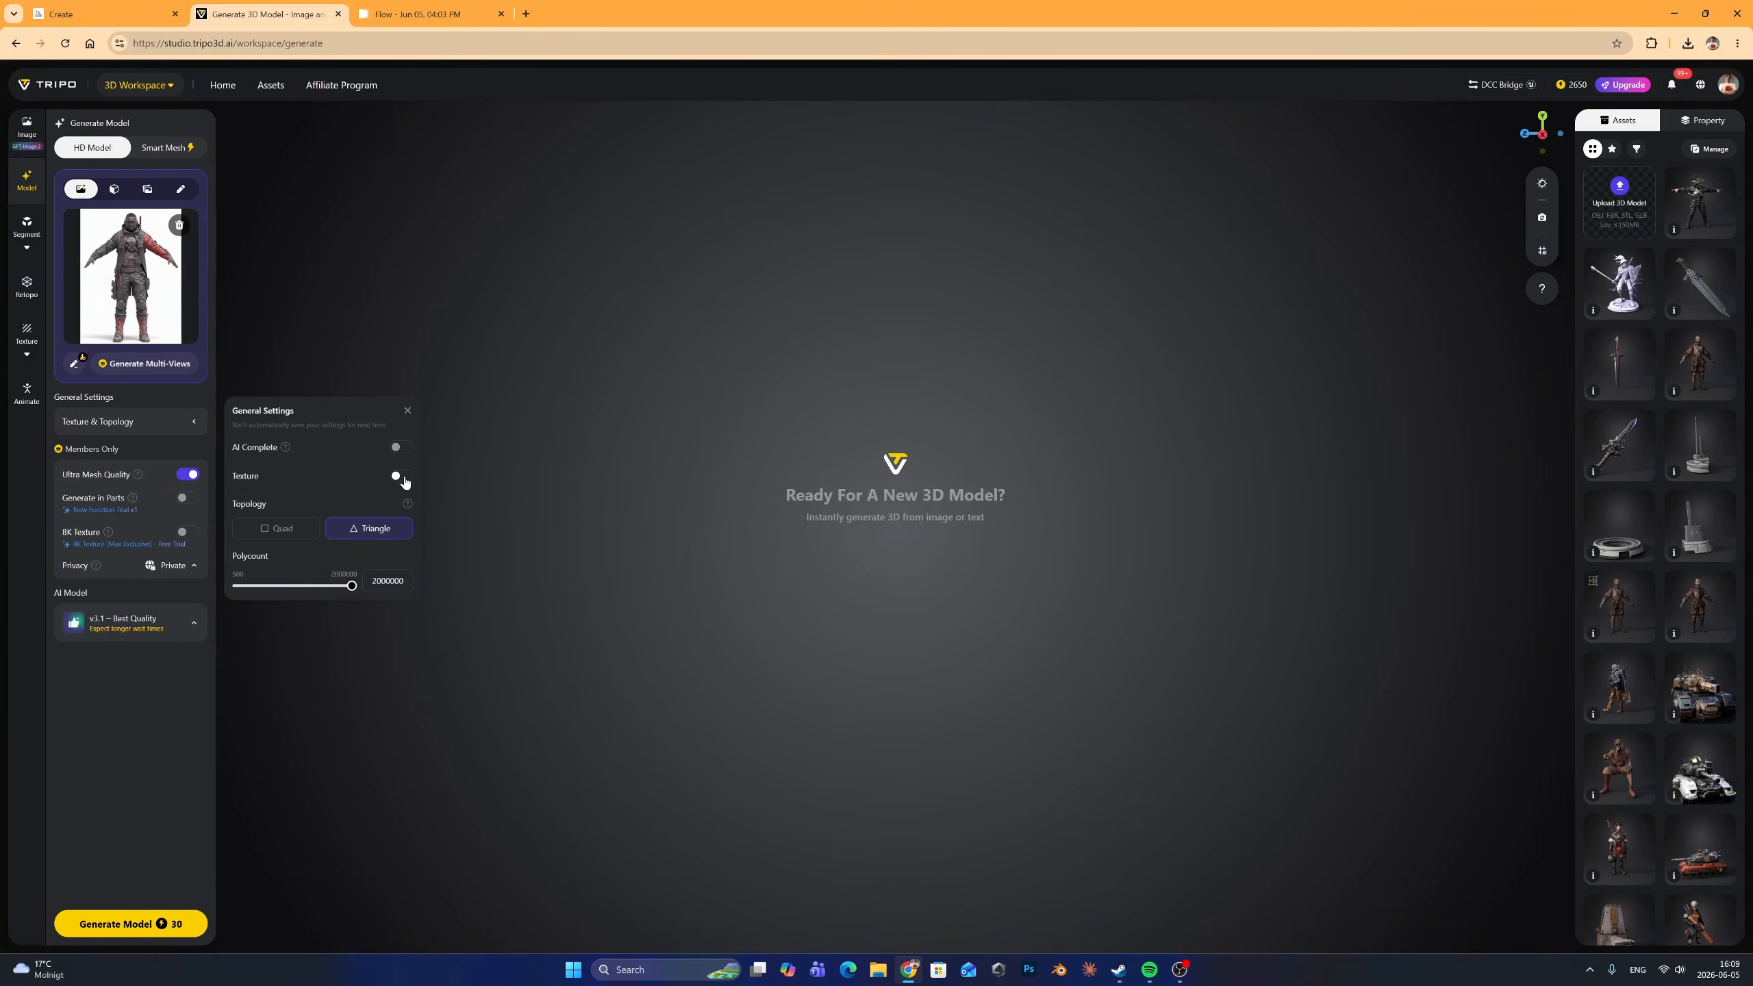
pyautogui.click(407, 412)
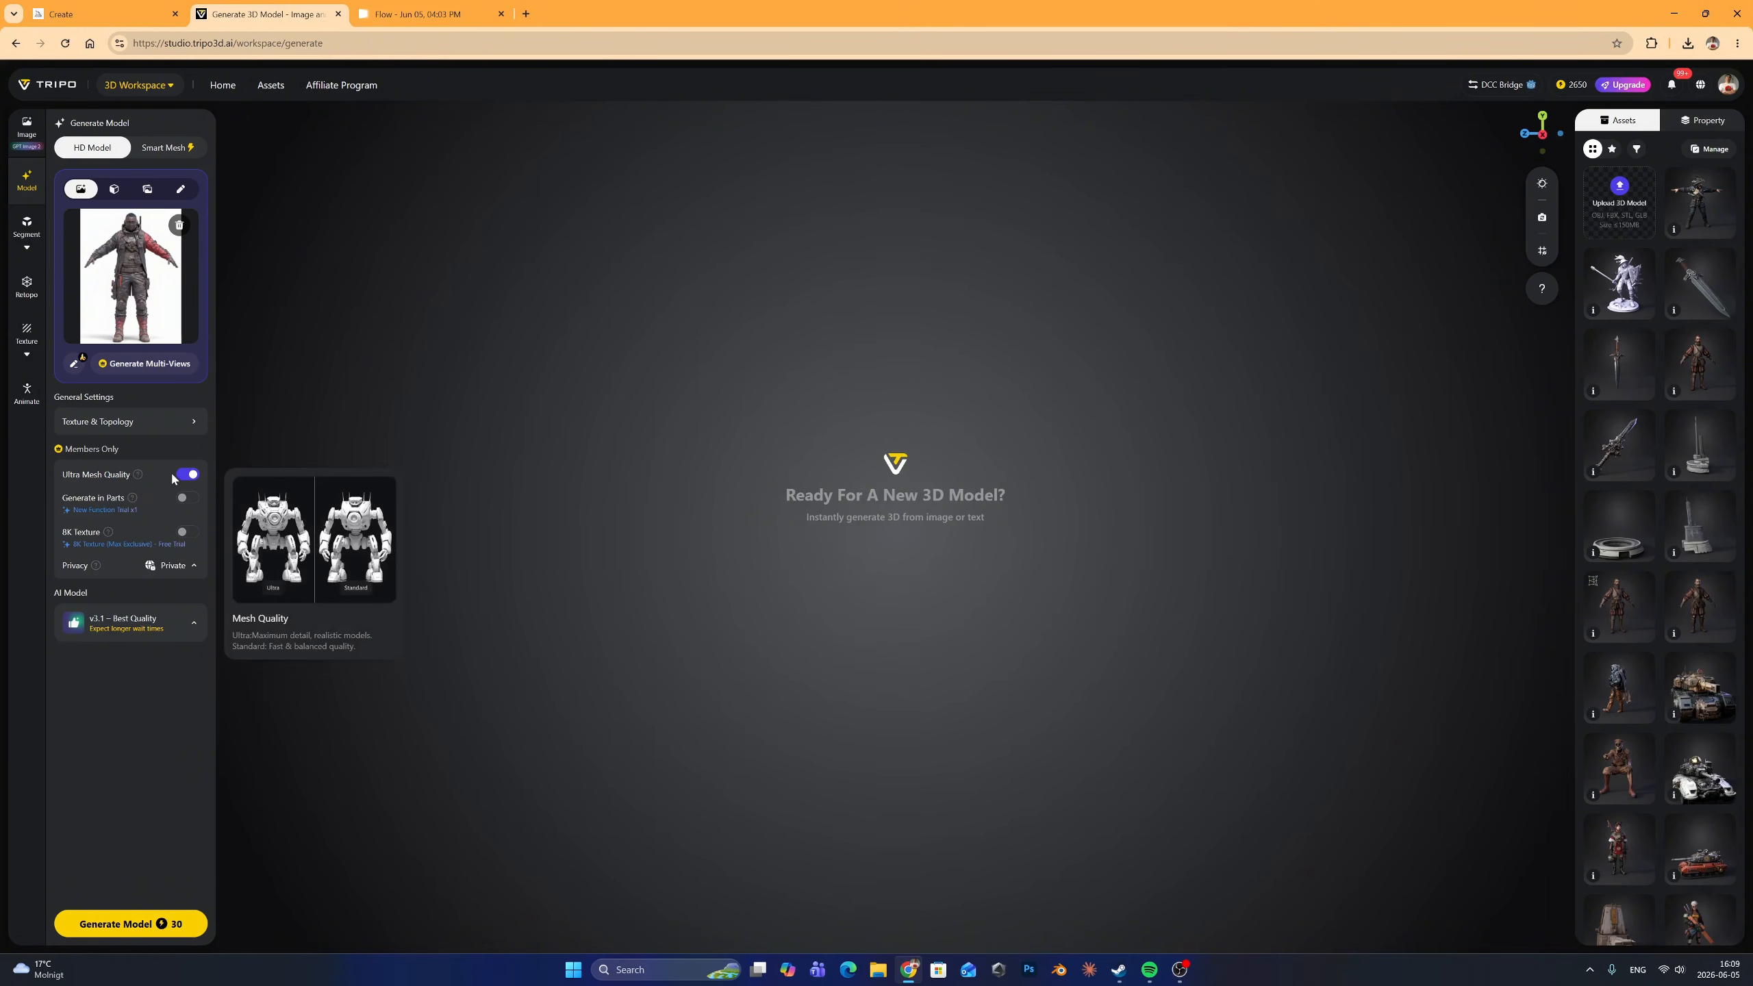
pyautogui.click(177, 929)
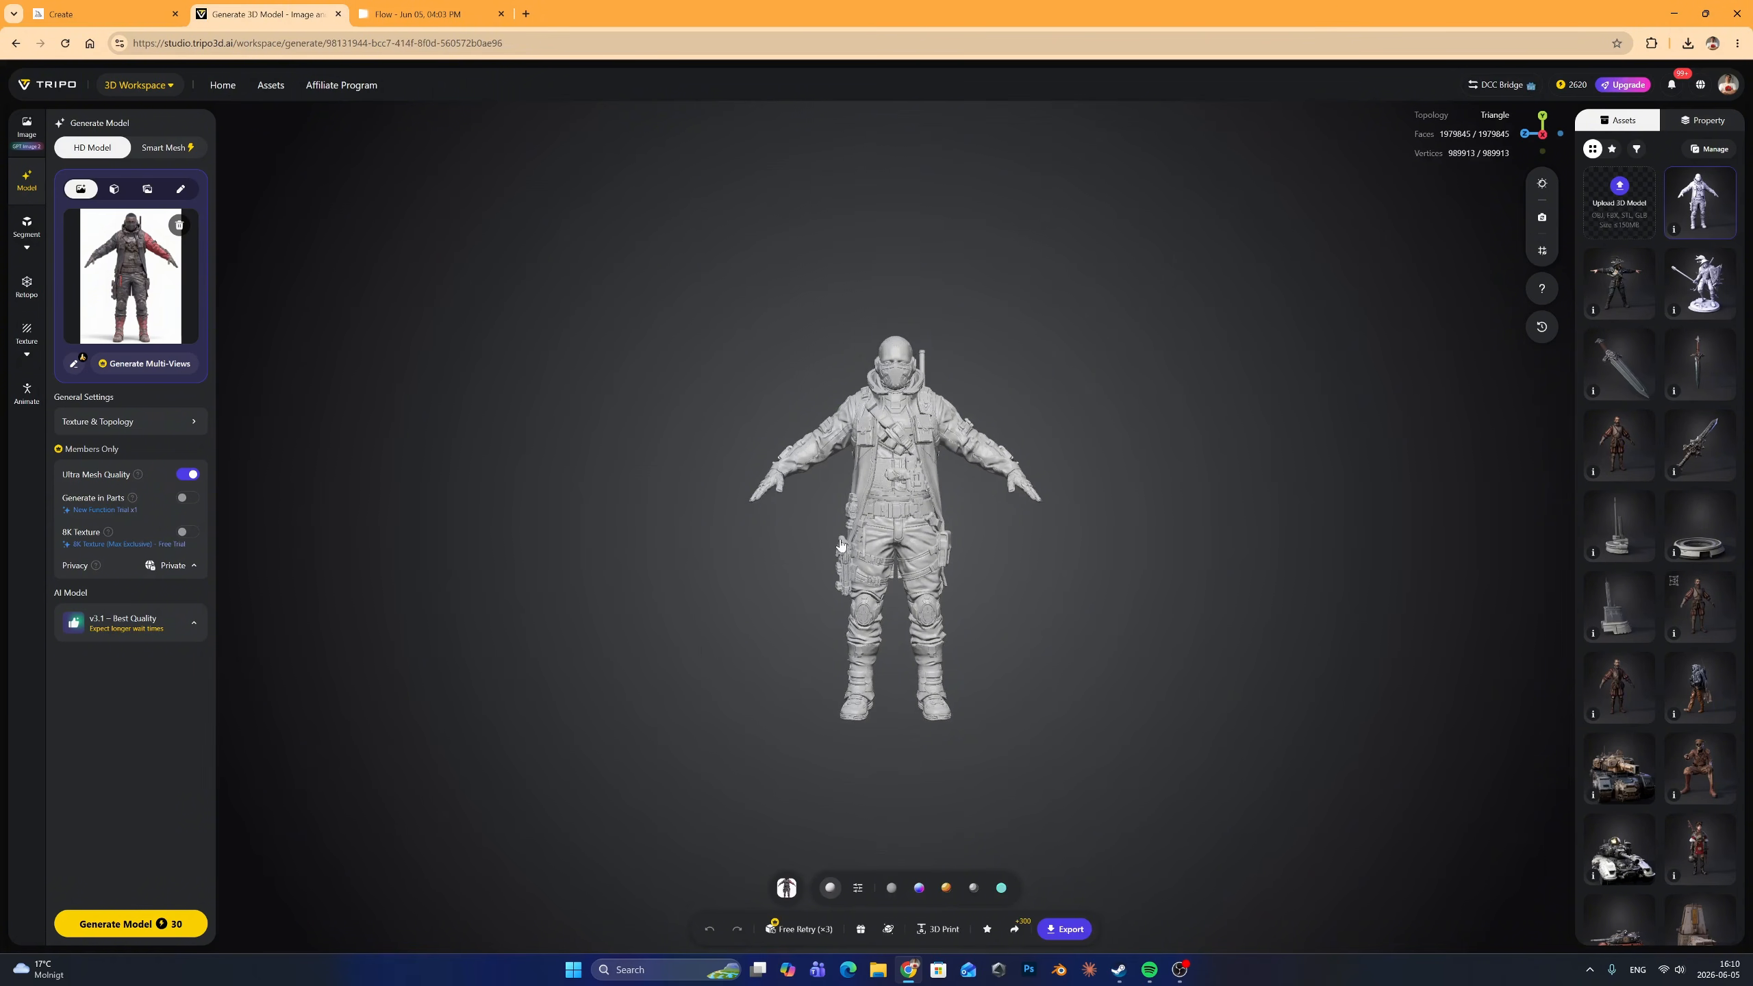
# Inspect the generated soldier model from several angles and up close, checking the coat, straps, holster and overall mesh detail
pyautogui.moveTo(834, 540); pyautogui.dragTo(956, 484)
pyautogui.scroll(-3, 950, 471)
pyautogui.scroll(5, 901, 497)
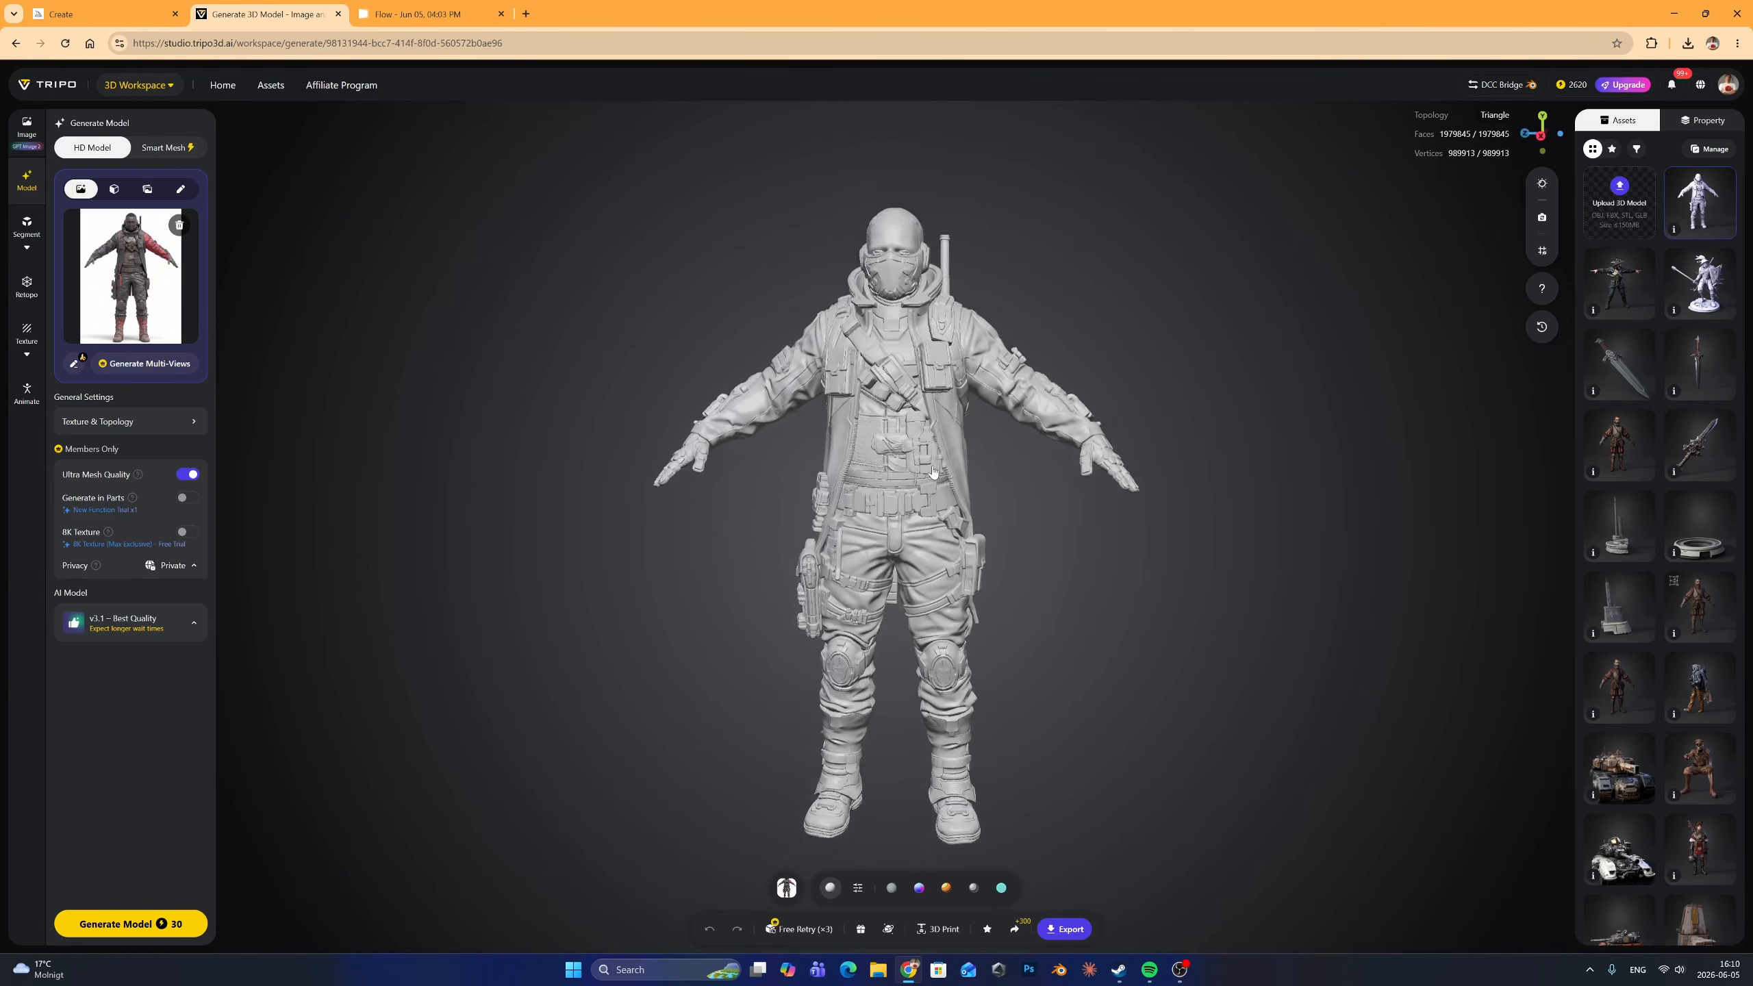
pyautogui.moveTo(843, 558); pyautogui.dragTo(1002, 512)
pyautogui.scroll(8, 987, 553)
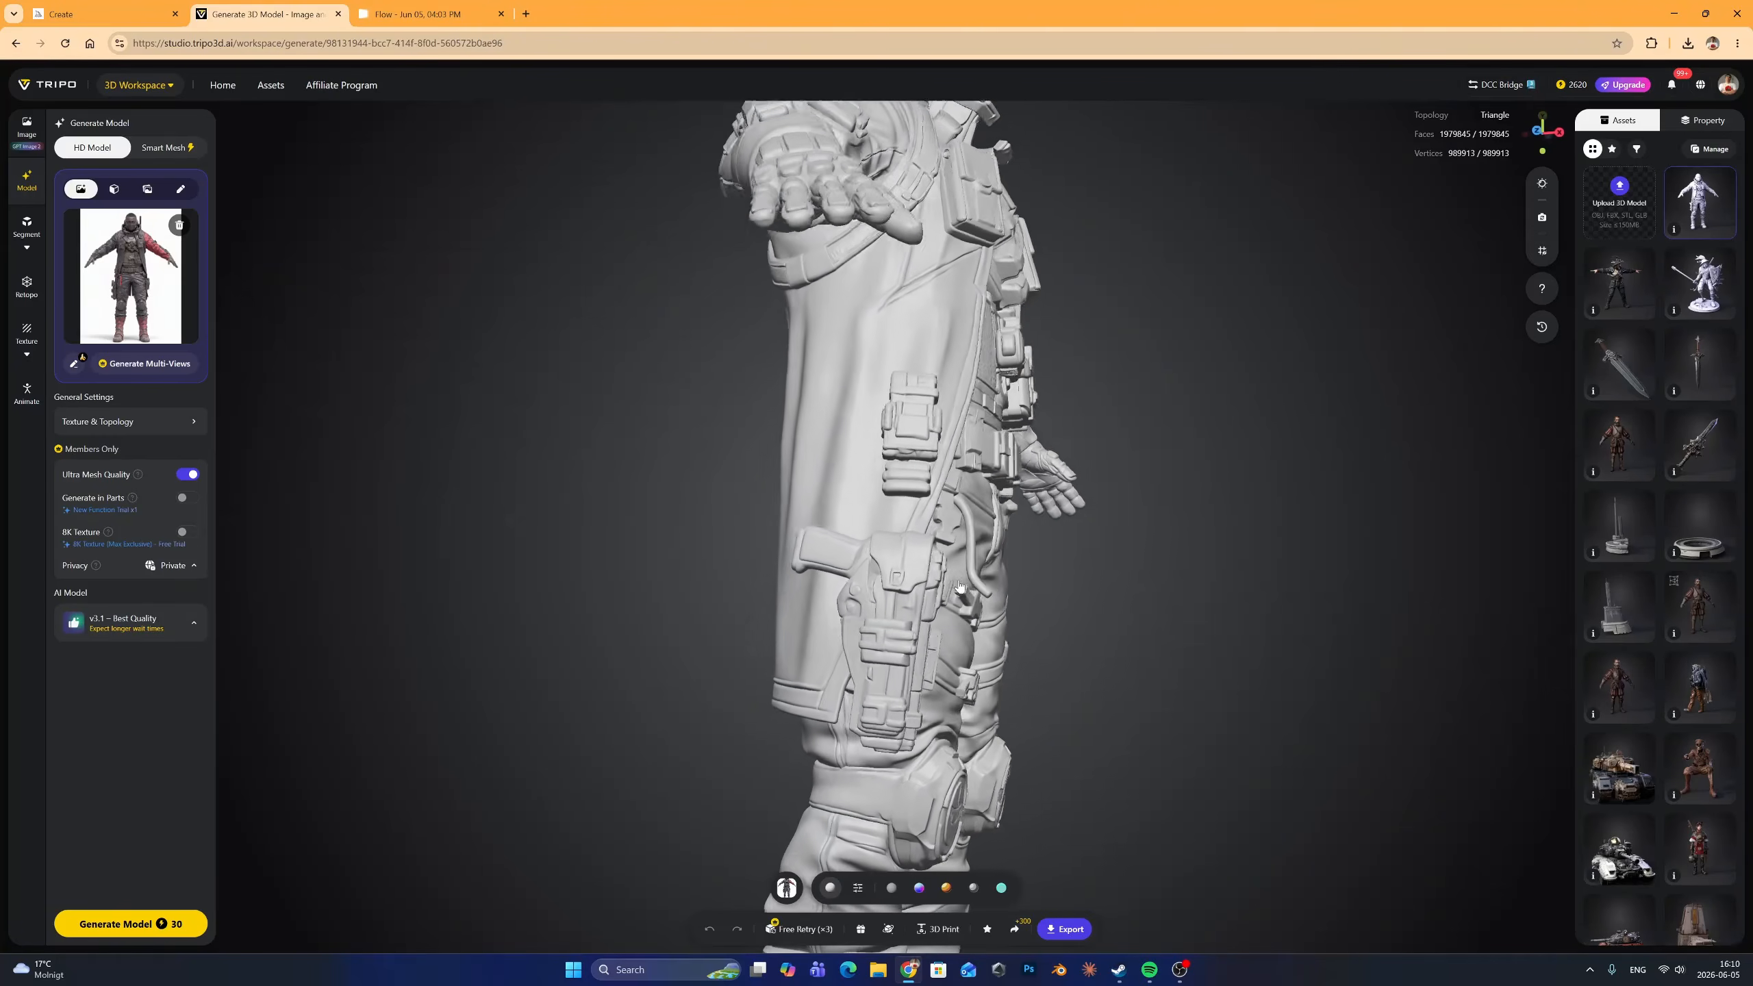
pyautogui.moveTo(973, 584); pyautogui.dragTo(738, 585)
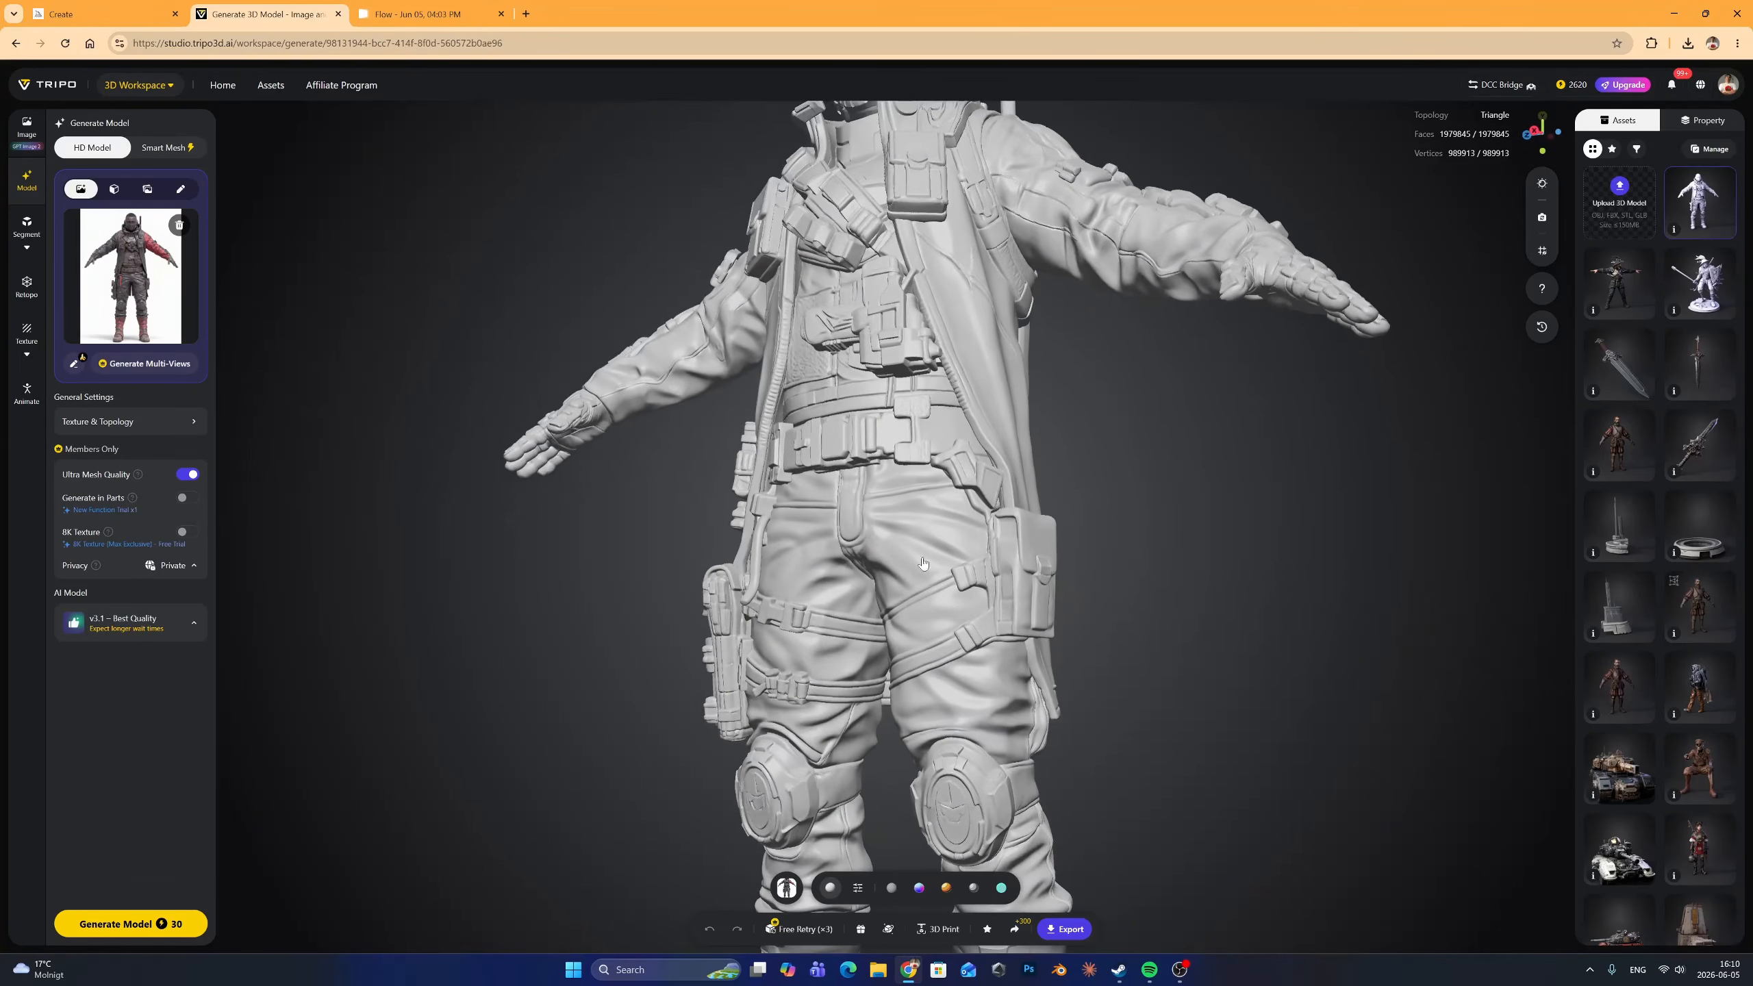
pyautogui.moveTo(1029, 583); pyautogui.dragTo(992, 587)
pyautogui.scroll(-8, 992, 587)
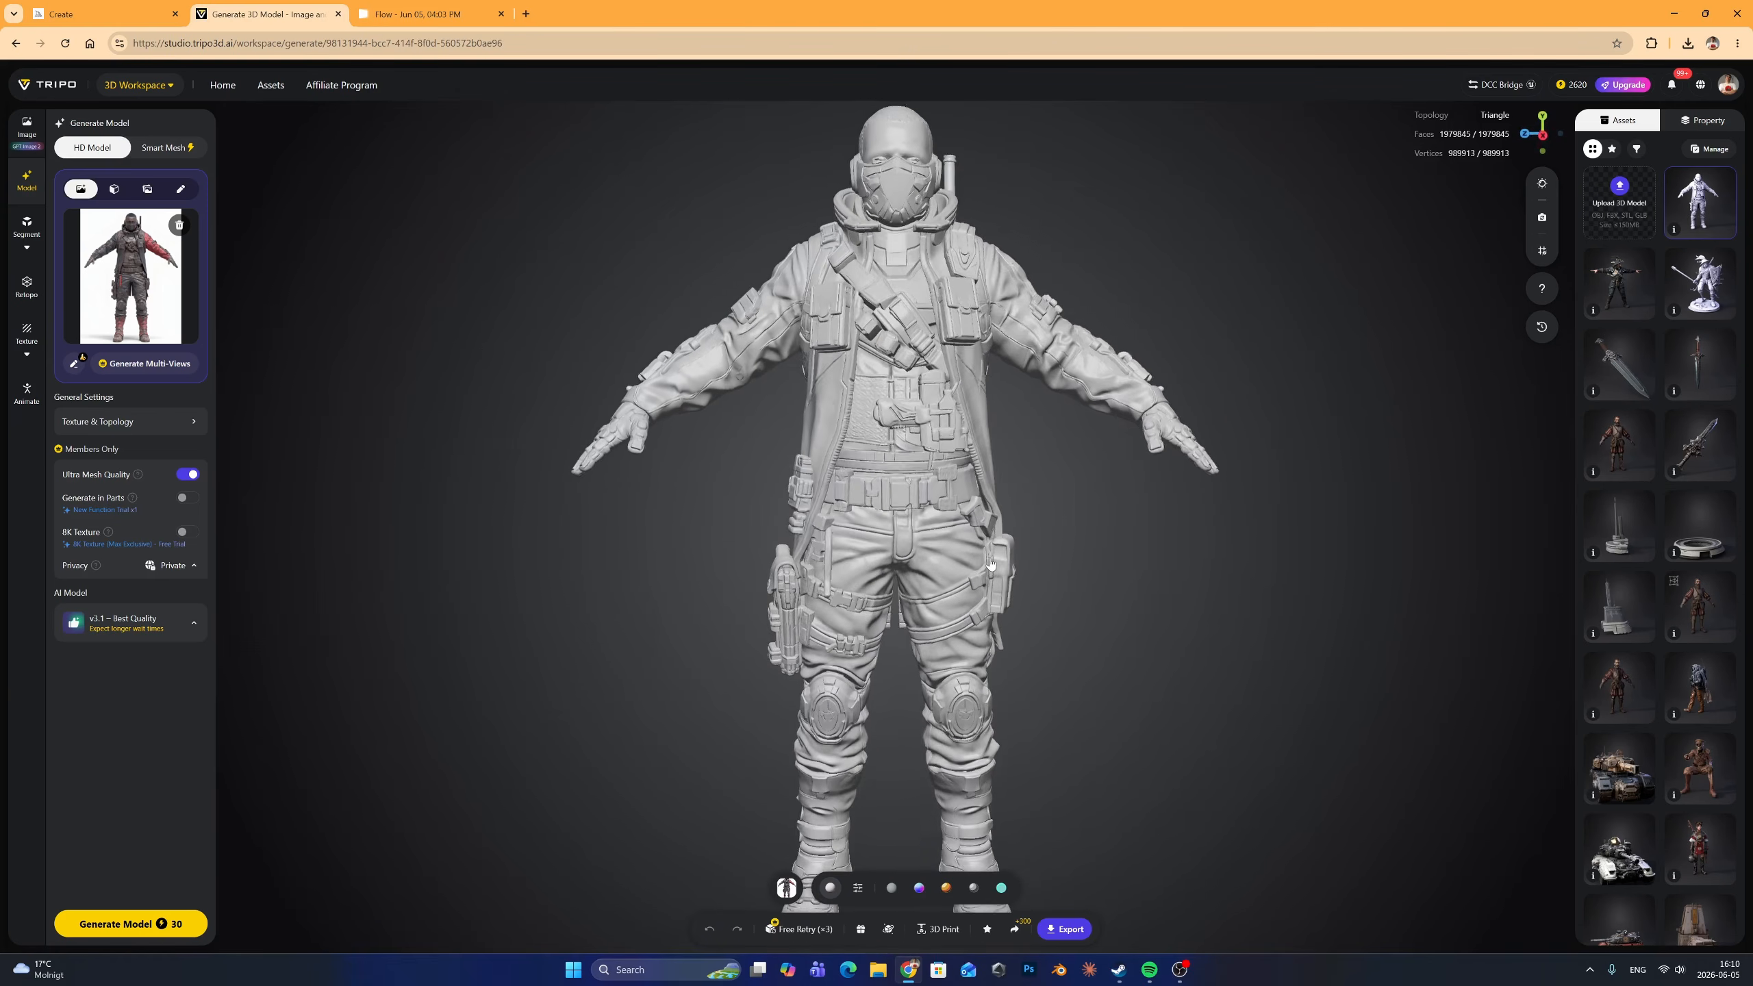
pyautogui.moveTo(1002, 521); pyautogui.dragTo(802, 610)
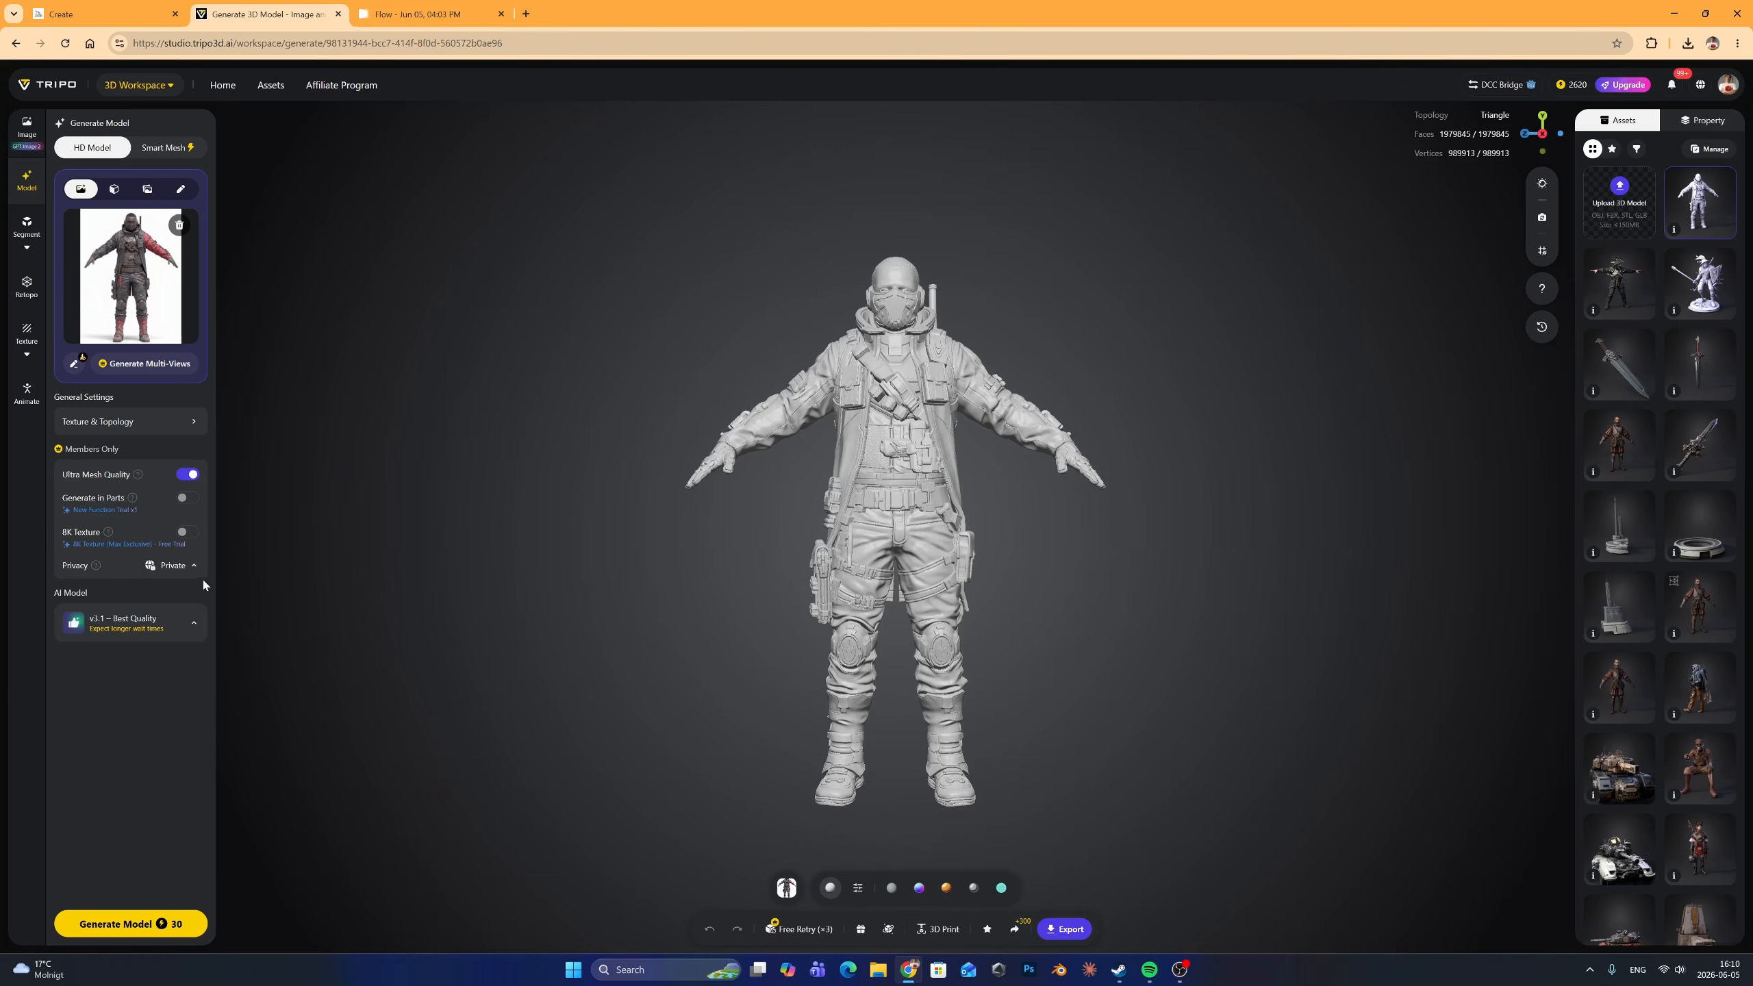
pyautogui.moveTo(860, 529); pyautogui.dragTo(781, 506)
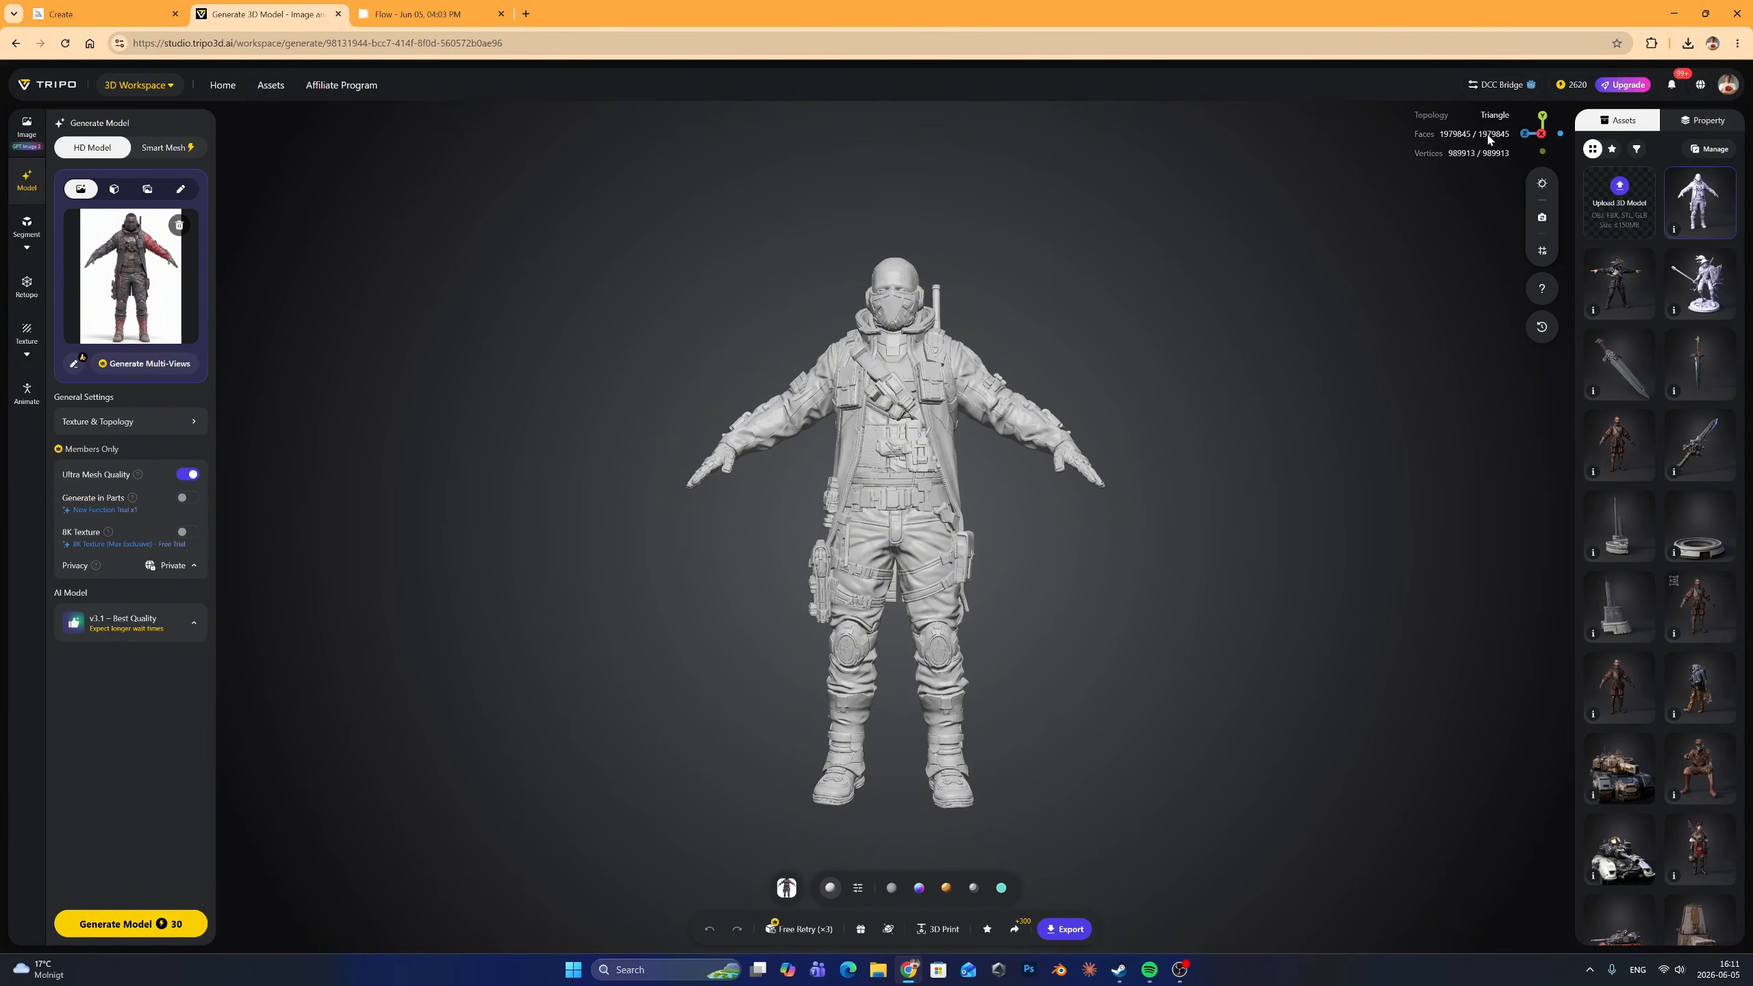
pyautogui.moveTo(854, 412); pyautogui.dragTo(872, 424)
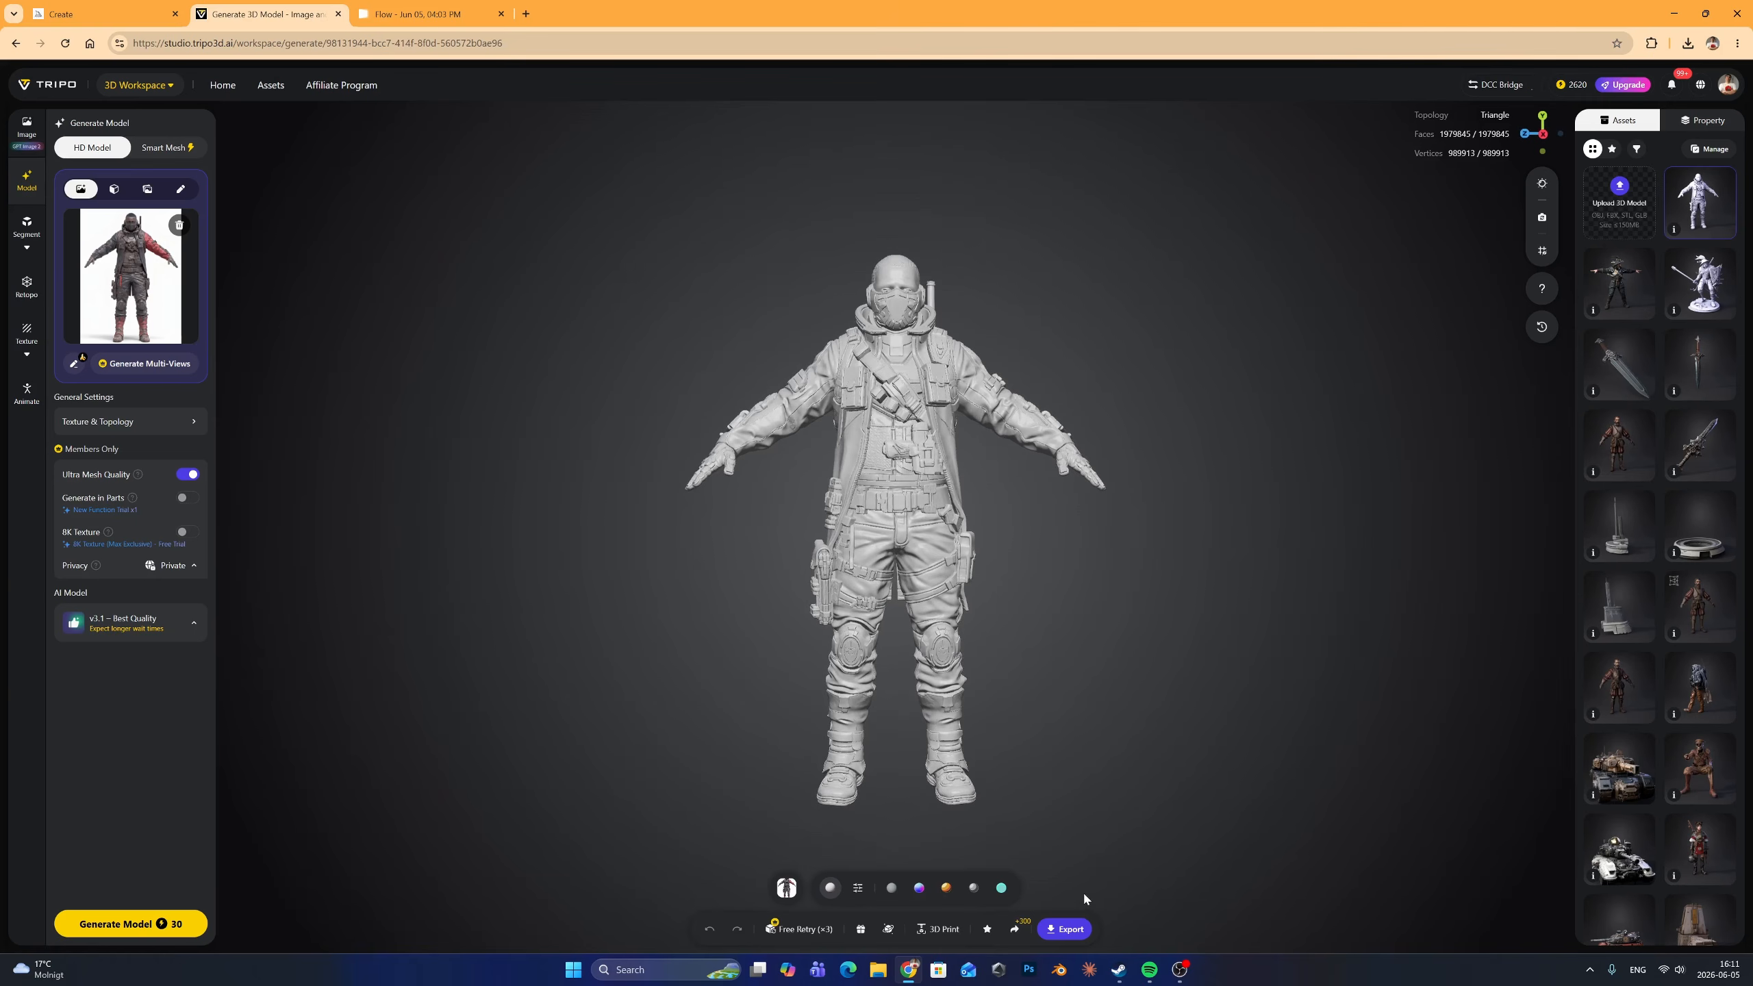
# Export the soldier model in GLB format as "tactical combat suit 3d model"
pyautogui.click(1070, 930)
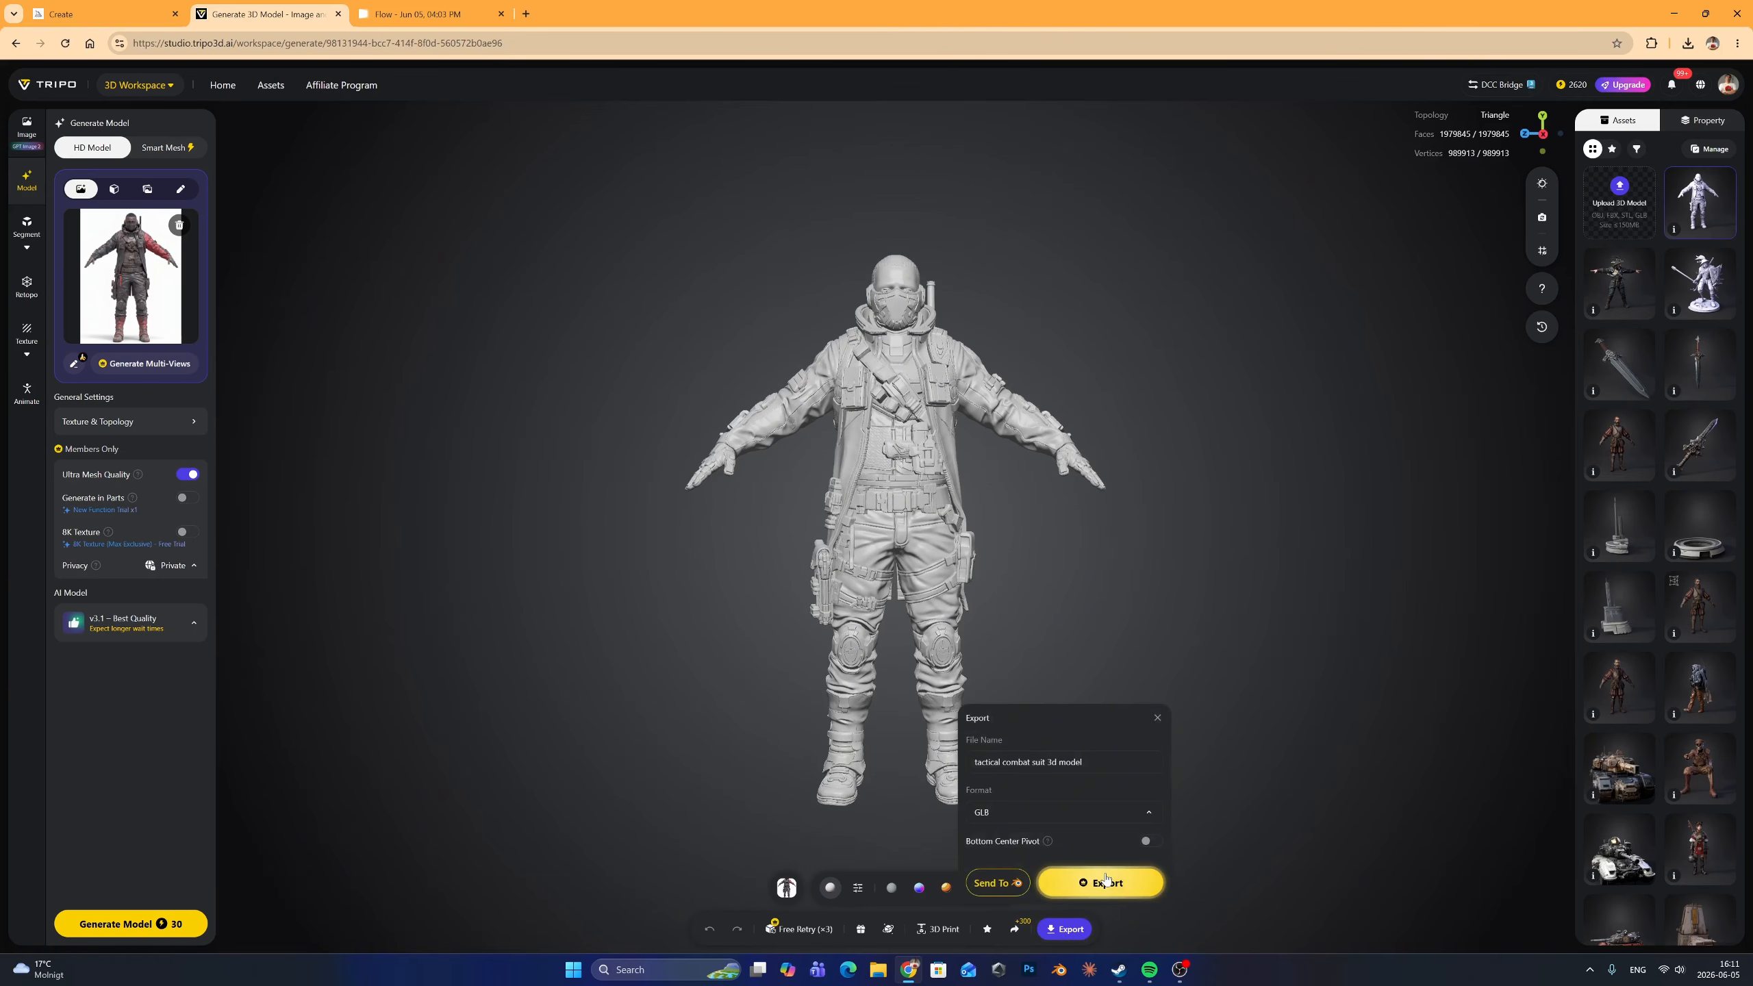
pyautogui.click(997, 882)
pyautogui.click(972, 807)
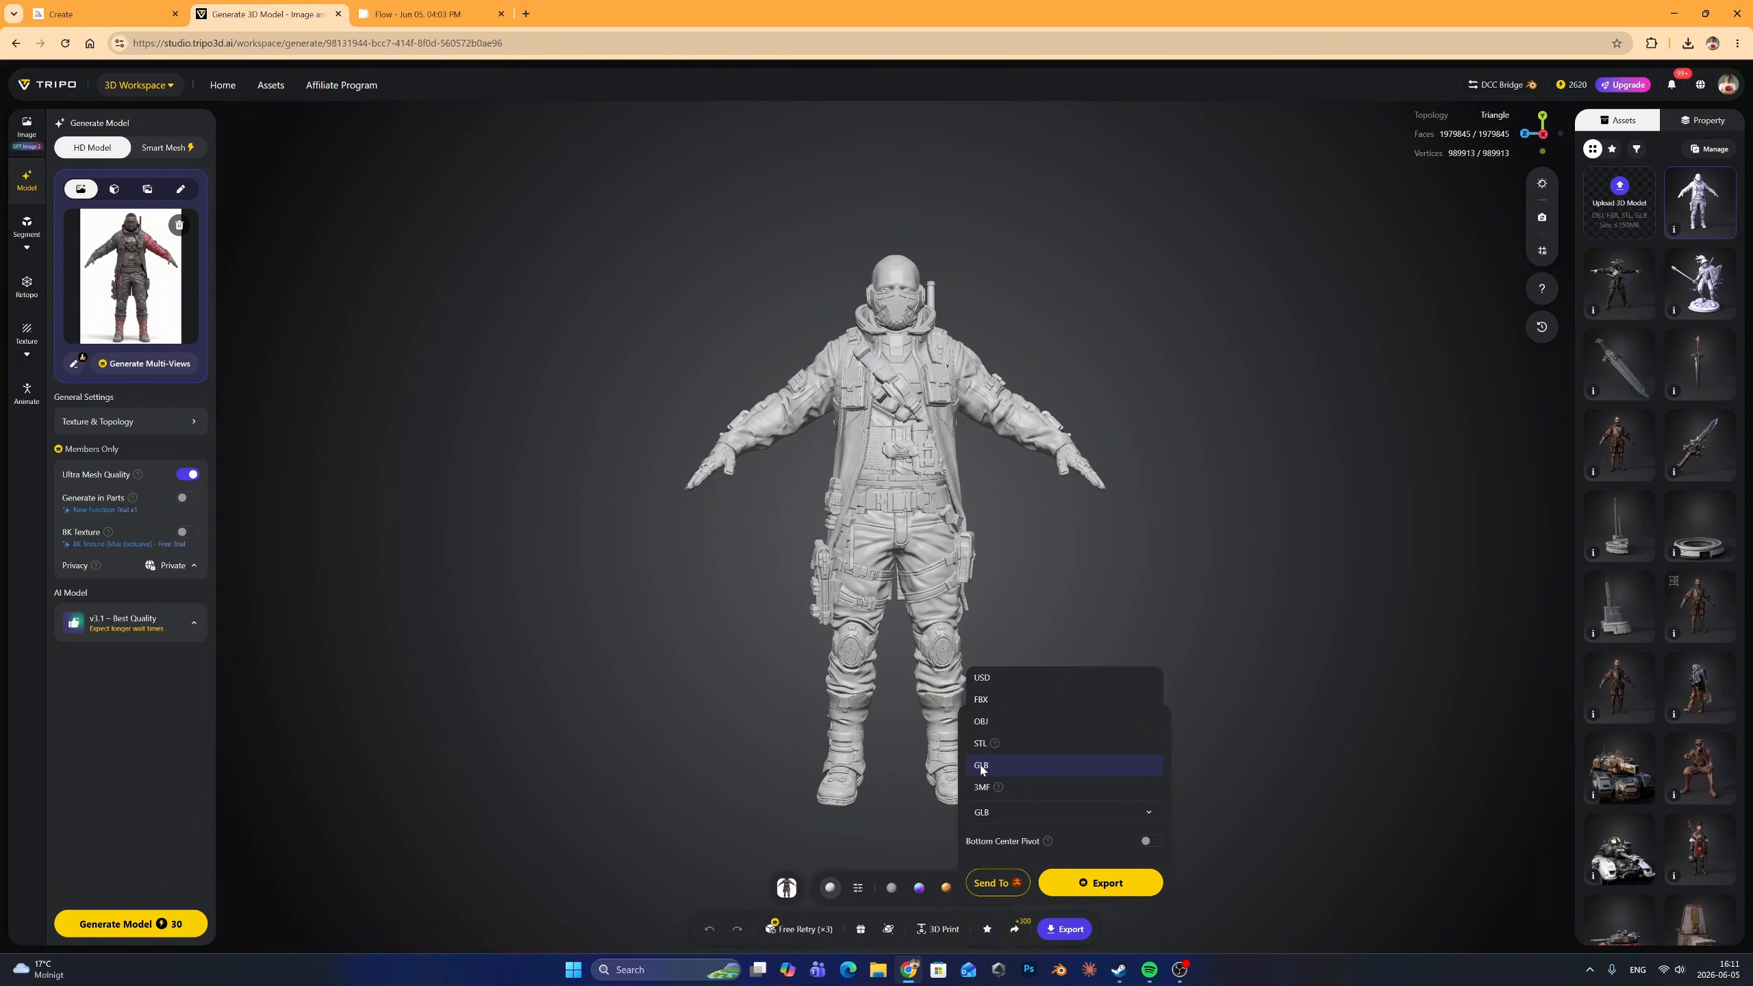
pyautogui.click(1113, 885)
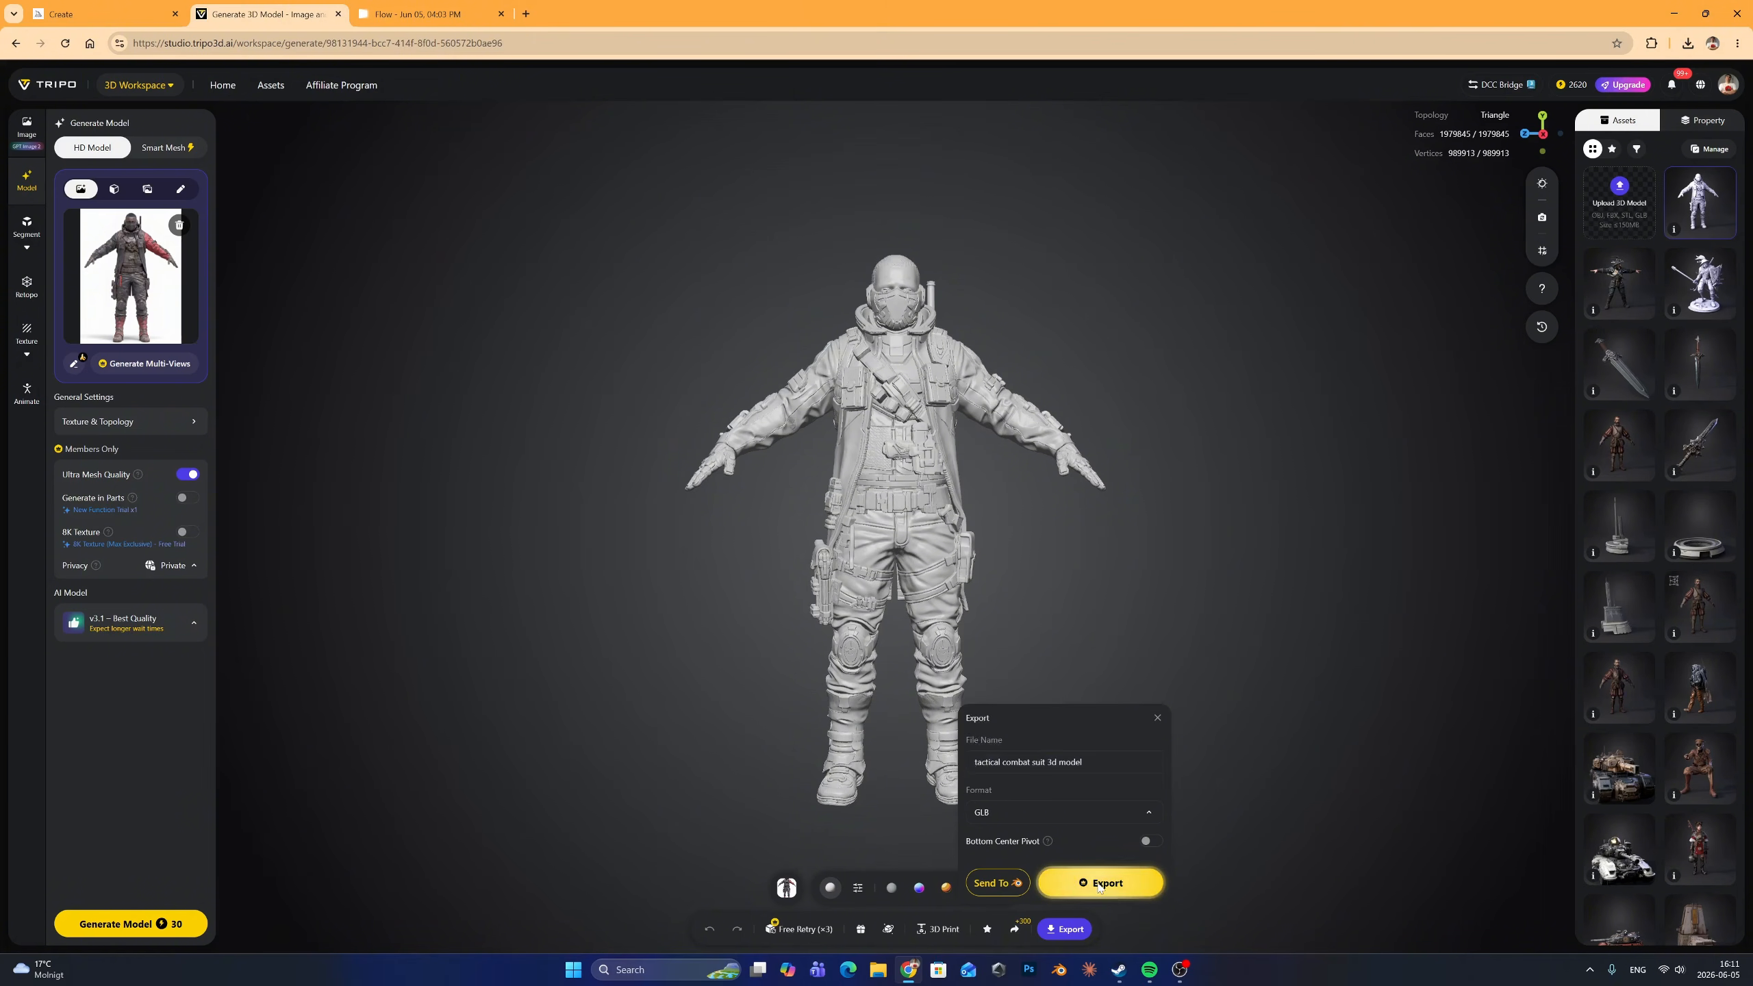
pyautogui.click(1098, 889)
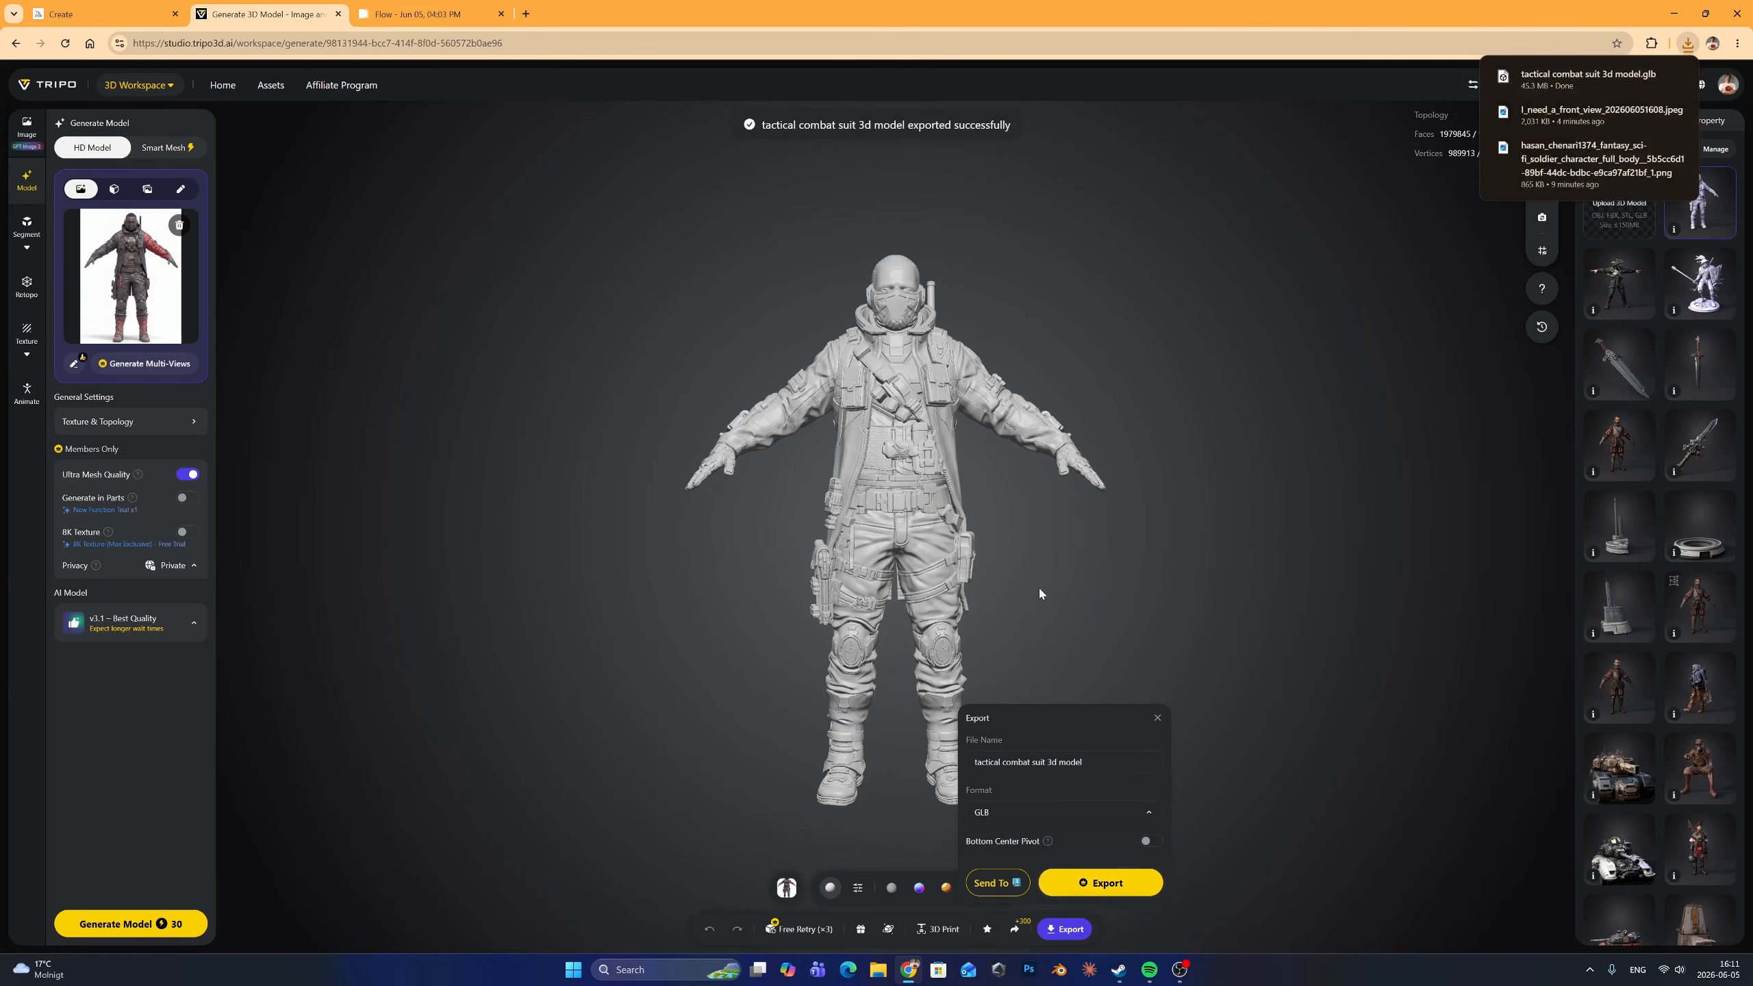
# Switch to Blender and import "tactical combat suit 3d model.glb" from the Downloads folder with the default glTF 2.0 settings
pyautogui.click(1669, 10)
pyautogui.moveTo(841, 524); pyautogui.dragTo(717, 523, button='middle')
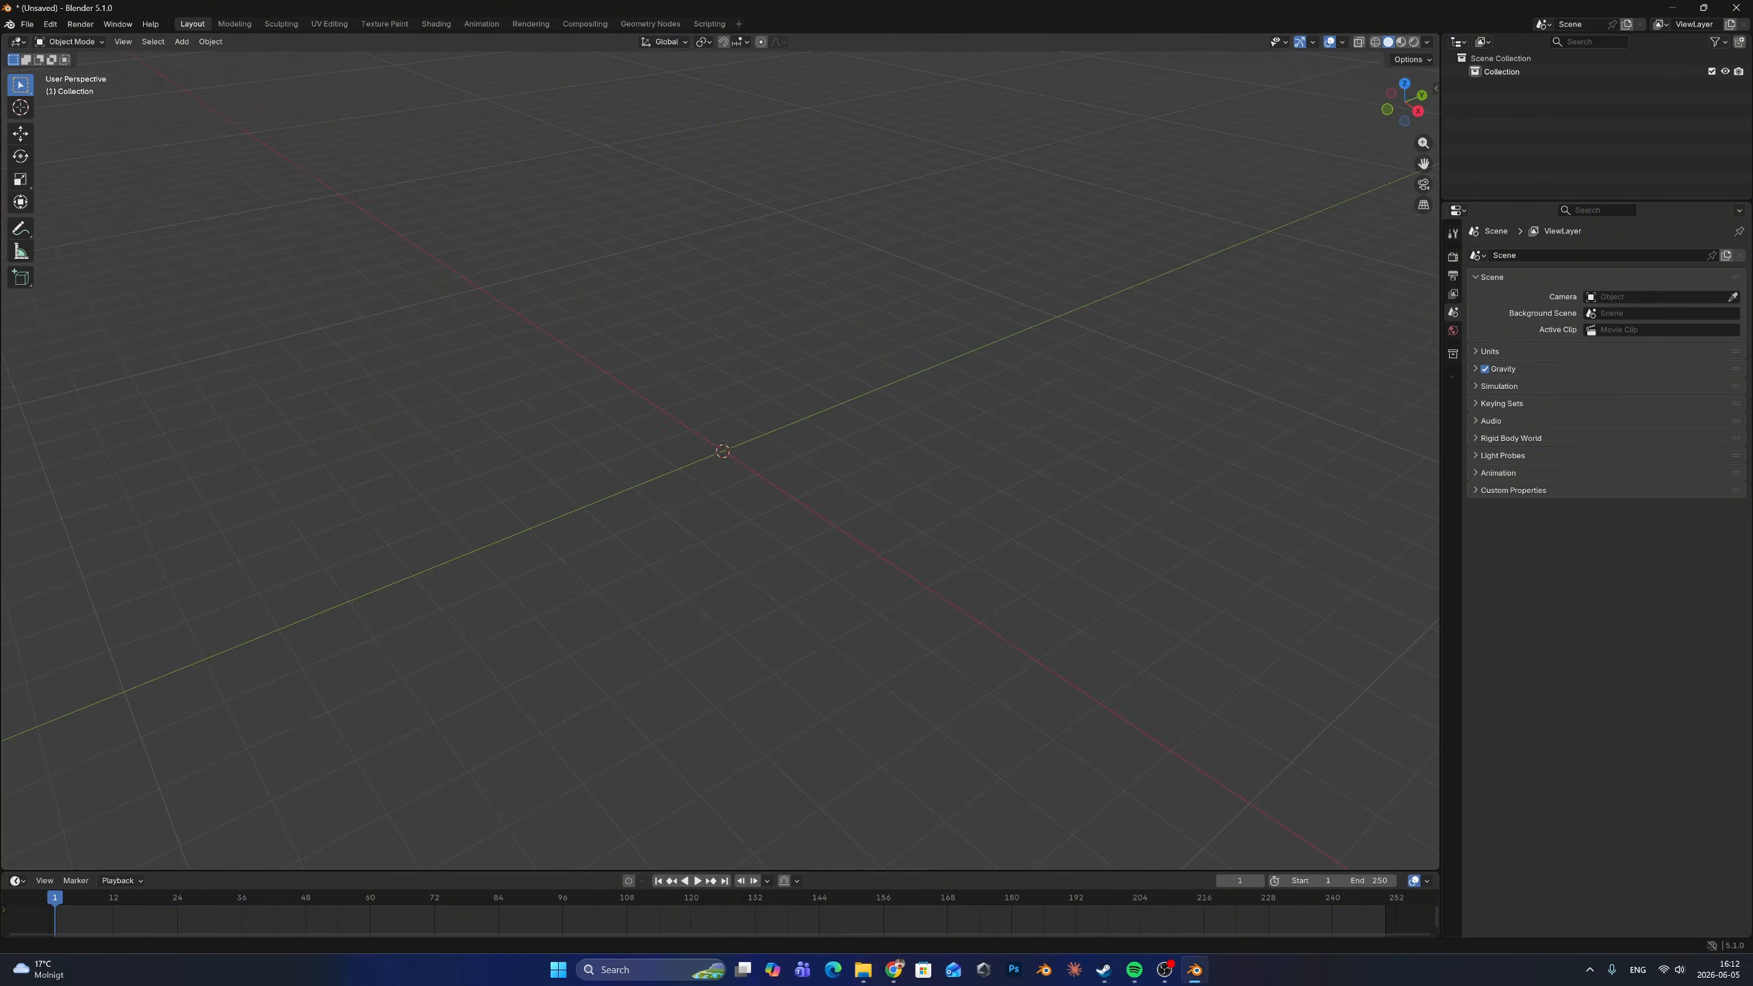
pyautogui.moveTo(723, 455); pyautogui.dragTo(722, 455)
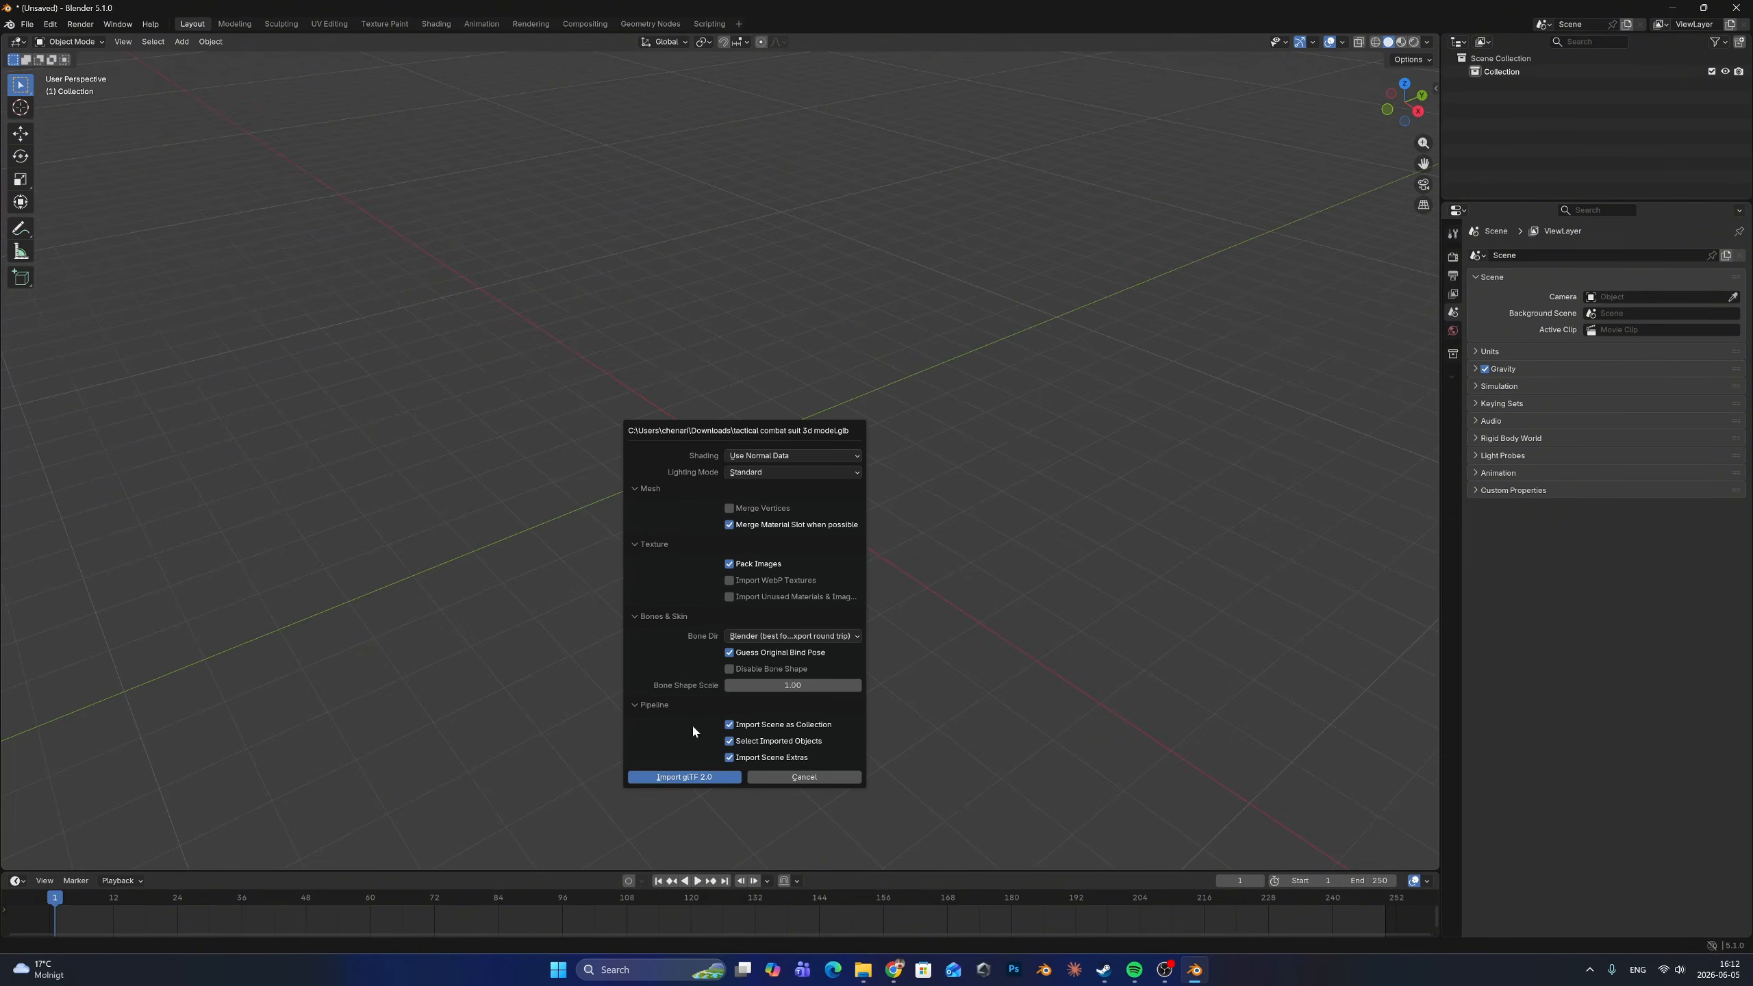
pyautogui.click(713, 779)
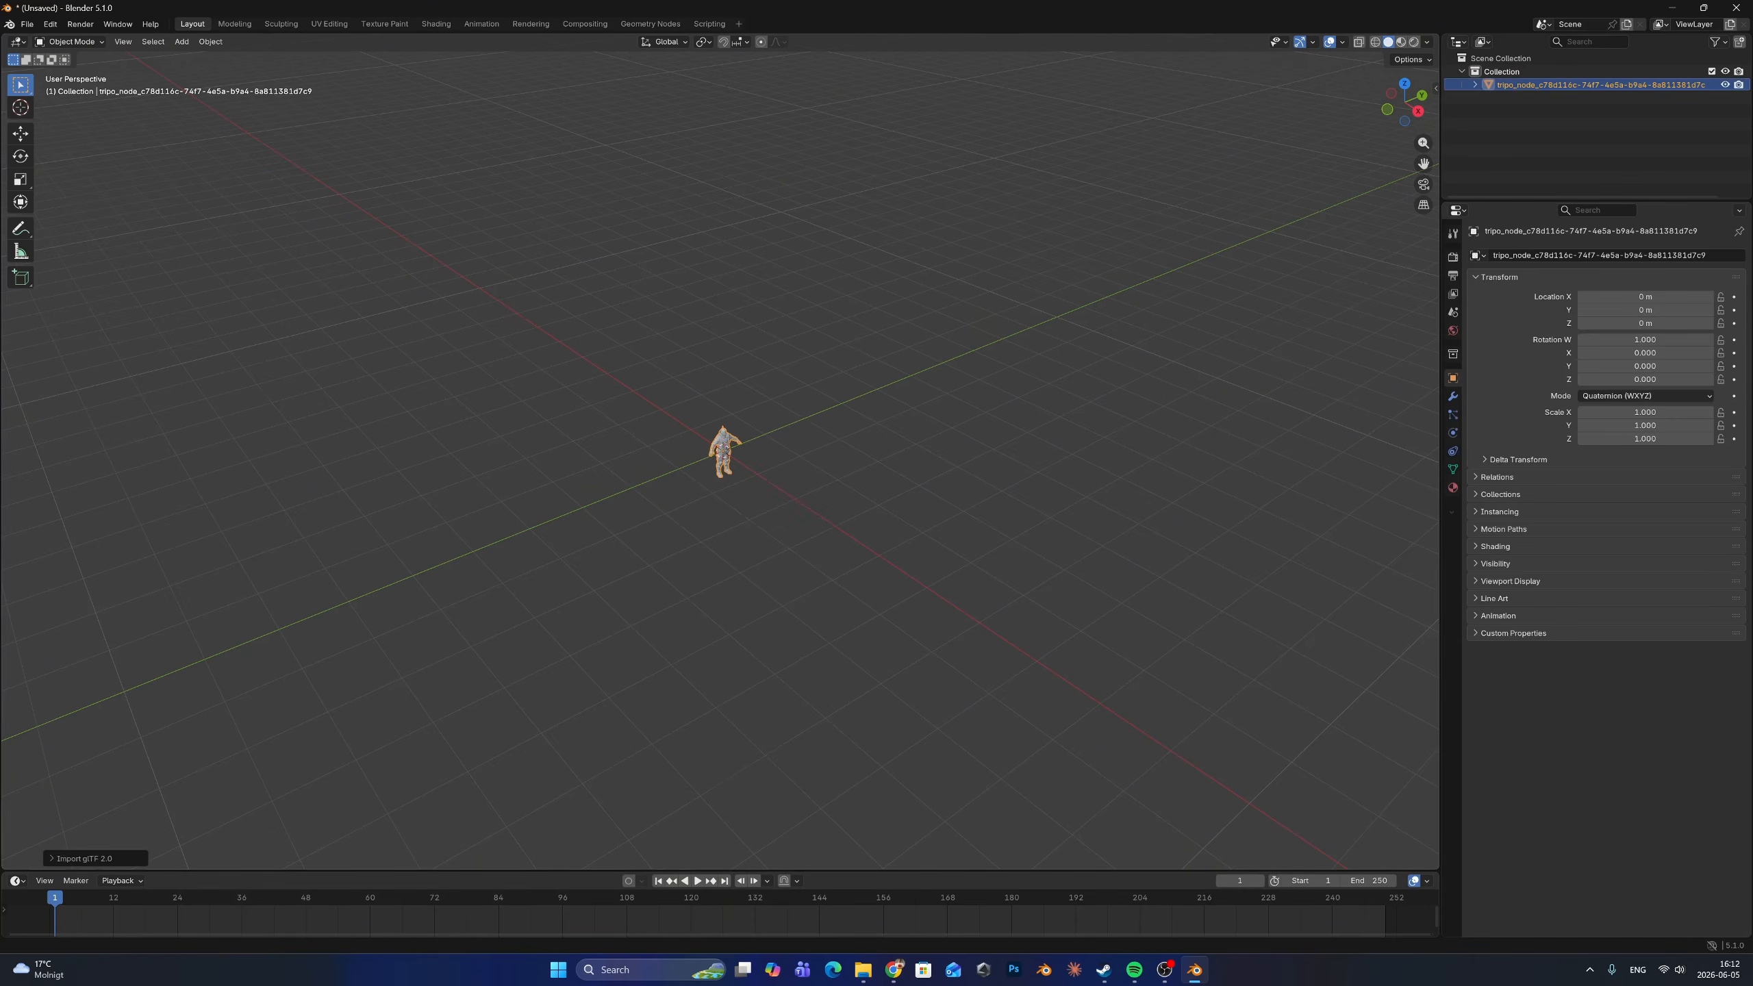
# Enable the Move and Rotate object gizmos and raise the soldier about 0.47 m along Z so its feet stand on the floor
pyautogui.scroll(7, 713, 455)
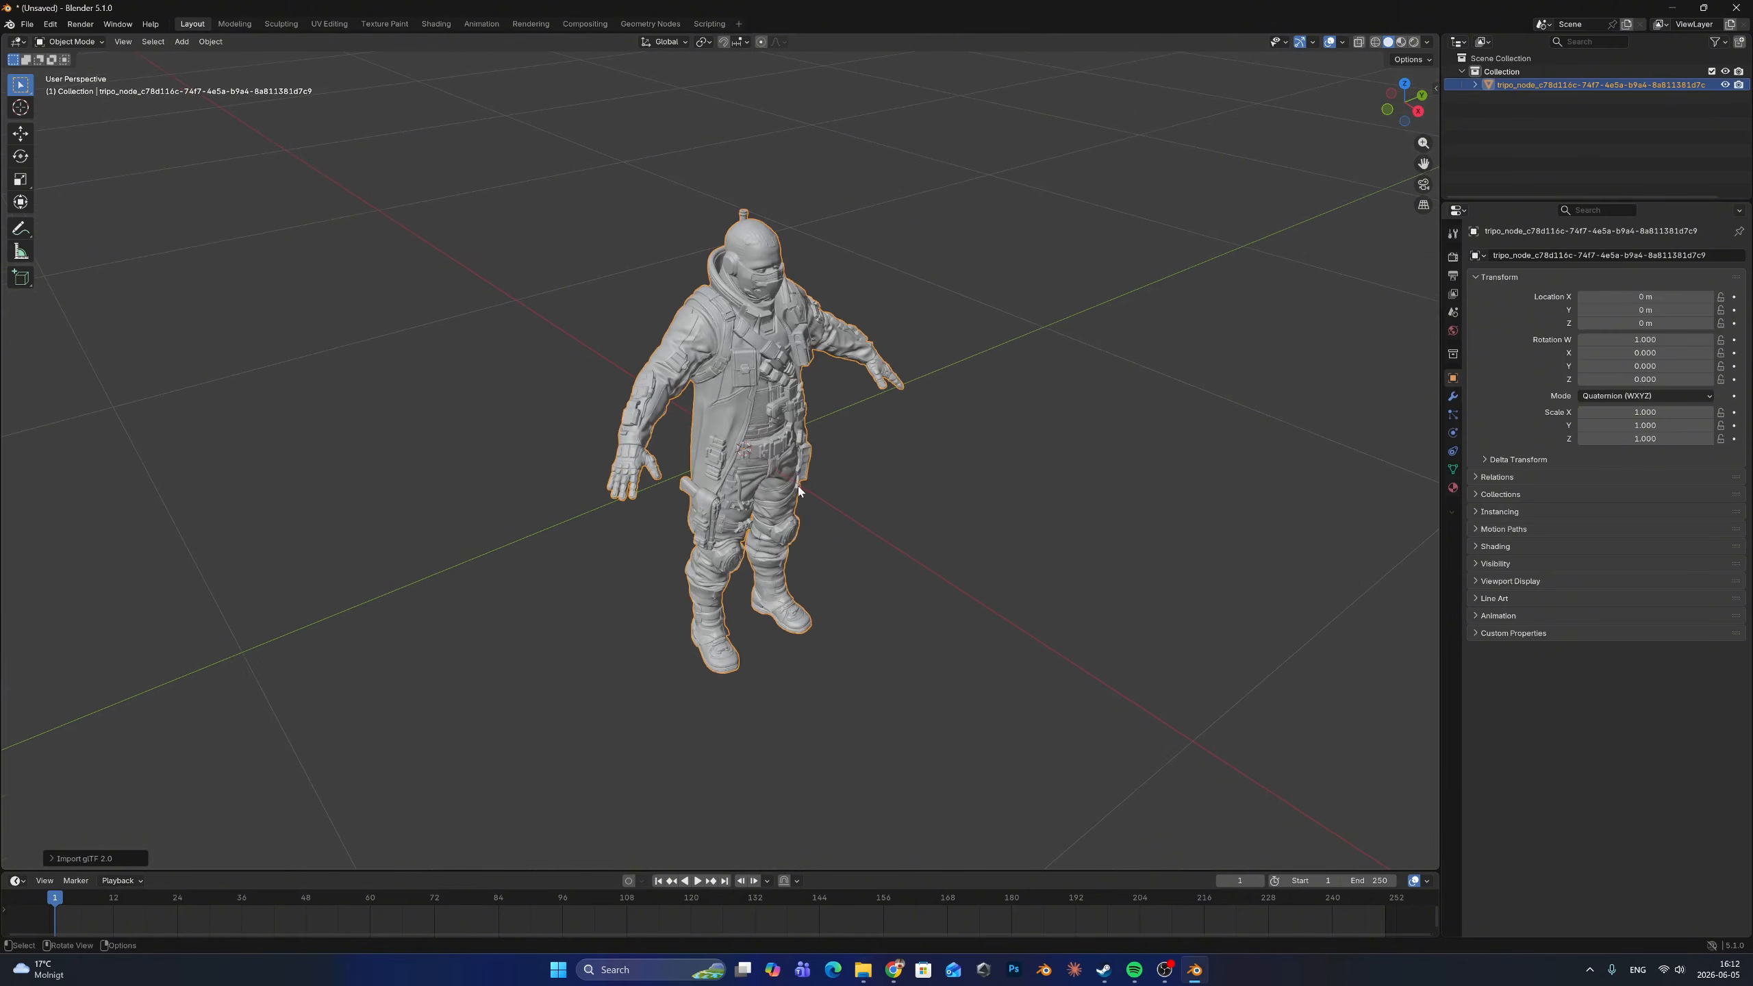
pyautogui.moveTo(821, 502)
pyautogui.mouseDown(button='middle')
pyautogui.moveTo(753, 456)
pyautogui.moveTo(765, 523)
pyautogui.moveTo(832, 513)
pyautogui.mouseUp(button='middle')
pyautogui.scroll(1, 765, 523)
pyautogui.click(1314, 42)
pyautogui.click(1278, 184)
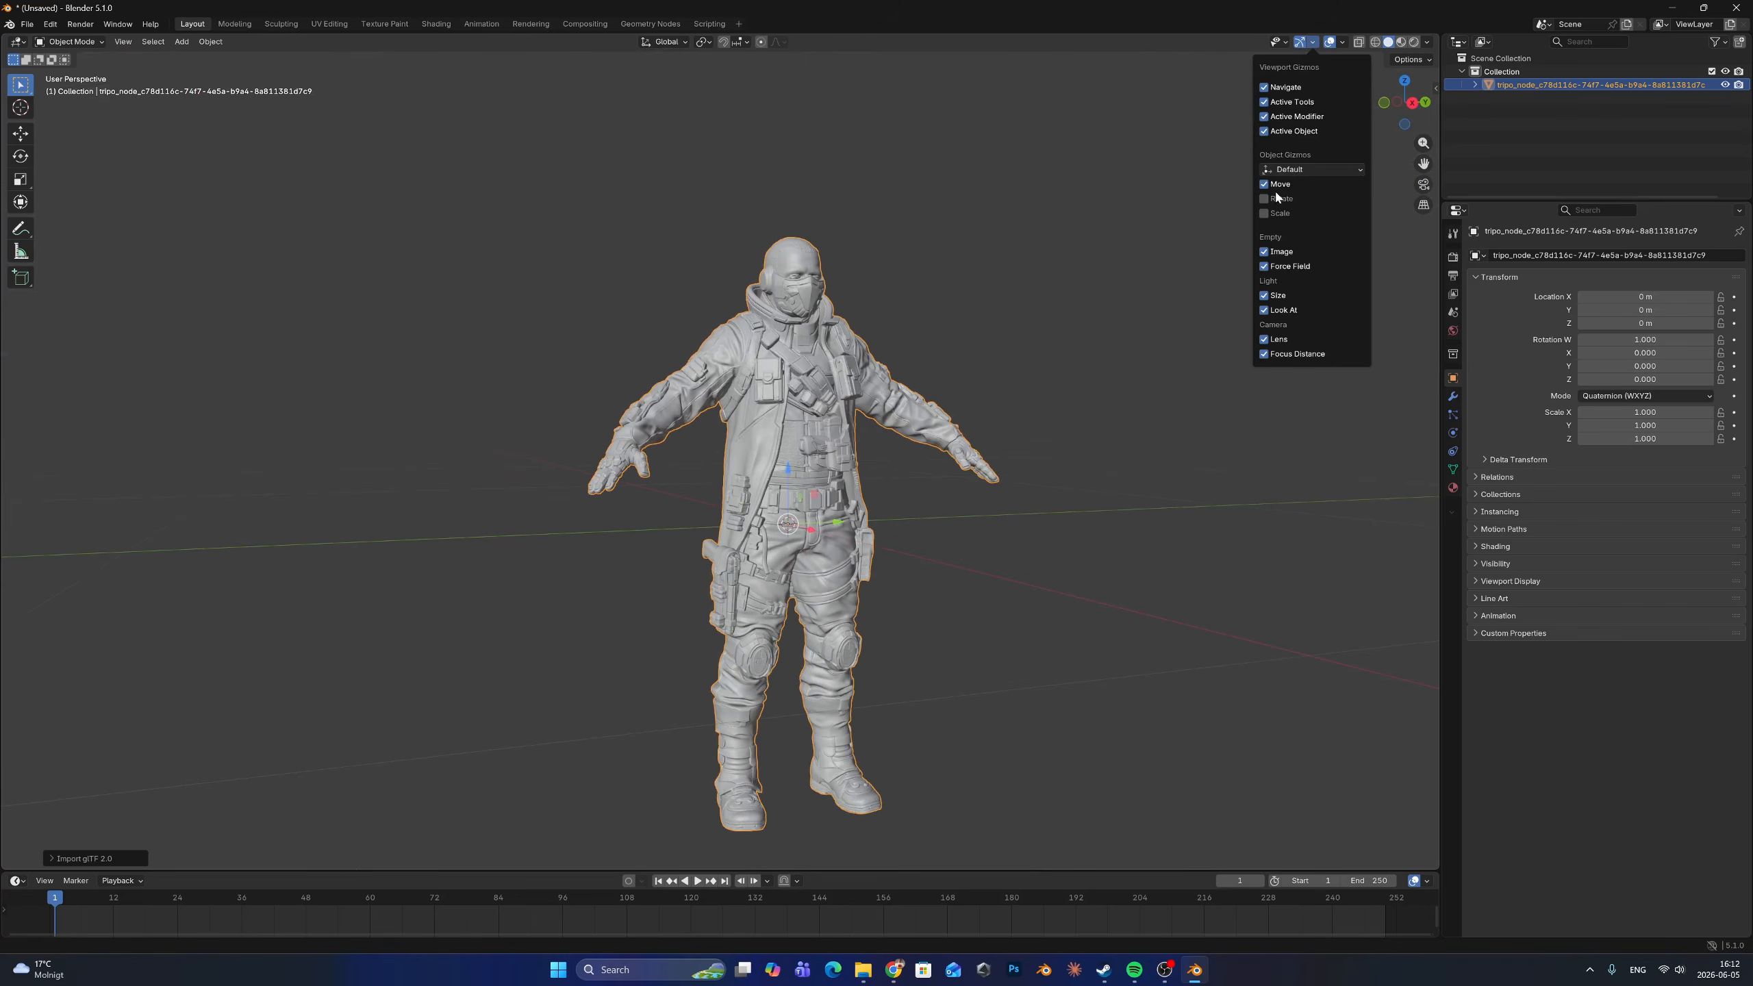
pyautogui.click(1278, 199)
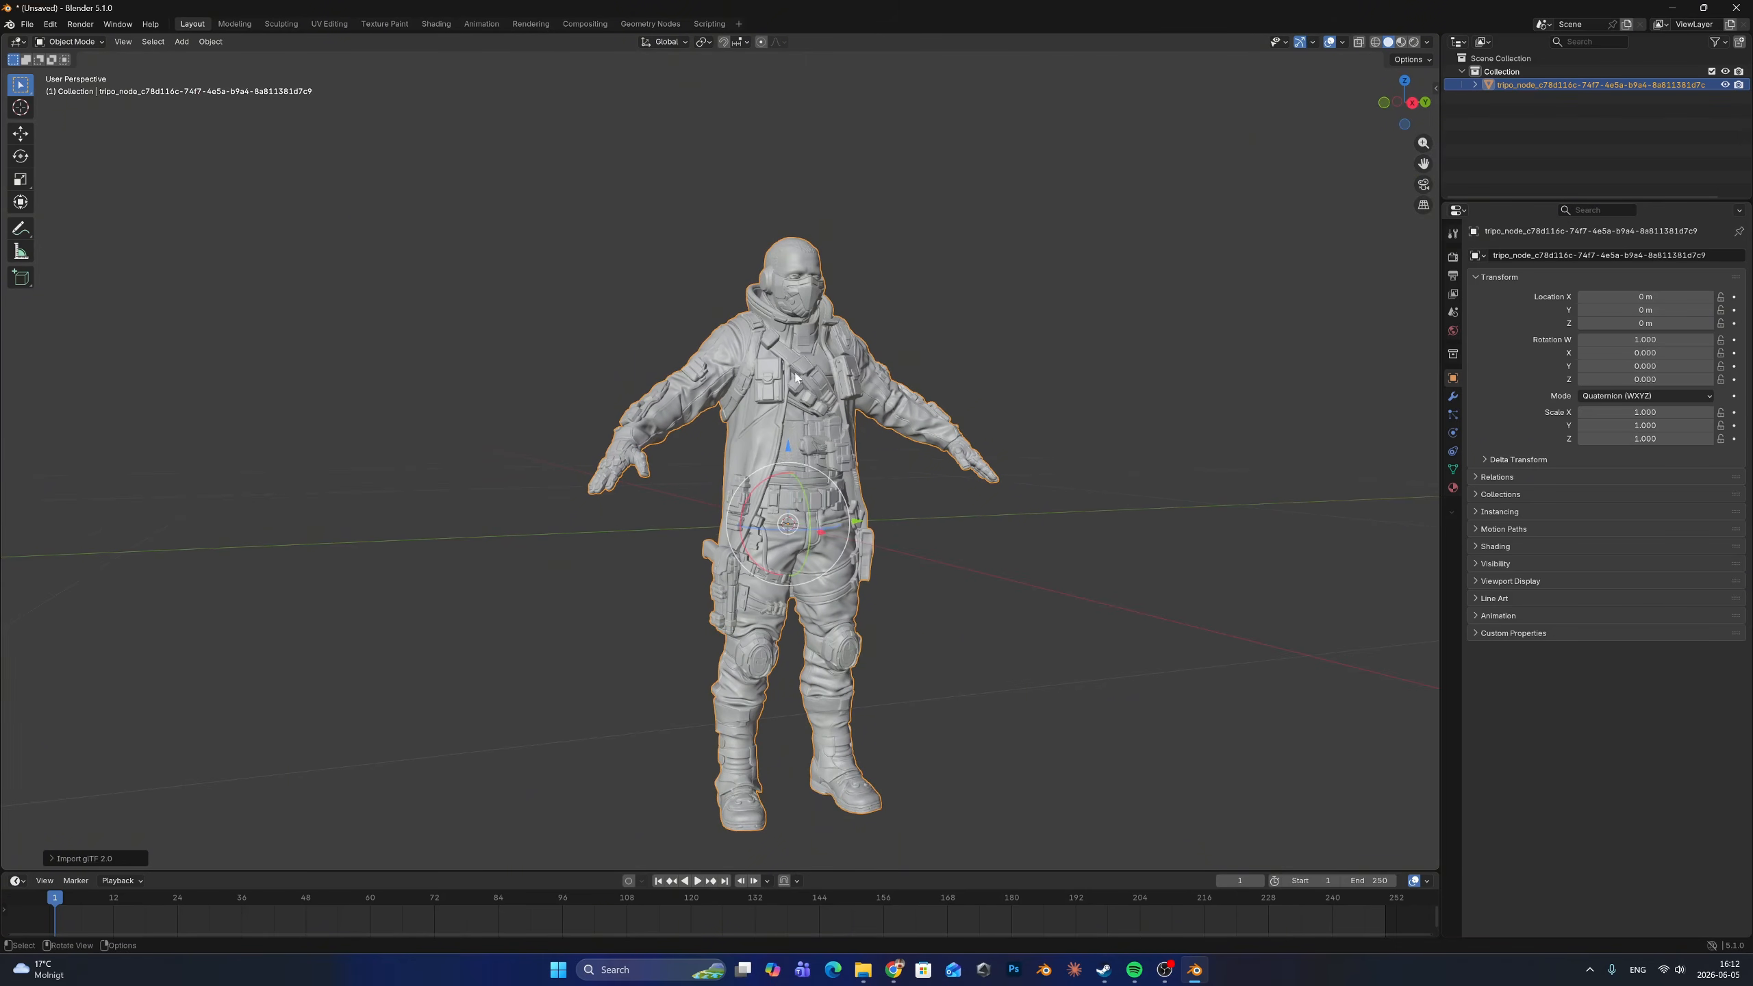
pyautogui.moveTo(790, 450); pyautogui.dragTo(941, 452)
pyautogui.moveTo(936, 444)
pyautogui.keyDown('shift'); pyautogui.mouseDown(button='middle')
pyautogui.moveTo(940, 472)
pyautogui.moveTo(904, 464)
pyautogui.moveTo(919, 487)
pyautogui.mouseUp(button='middle'); pyautogui.keyUp('shift')
pyautogui.moveTo(1010, 536); pyautogui.dragTo(909, 486, button='middle')
# Turn on the Statistics viewport overlay, review the mesh from different angles and deselect the soldier
pyautogui.click(1315, 42)
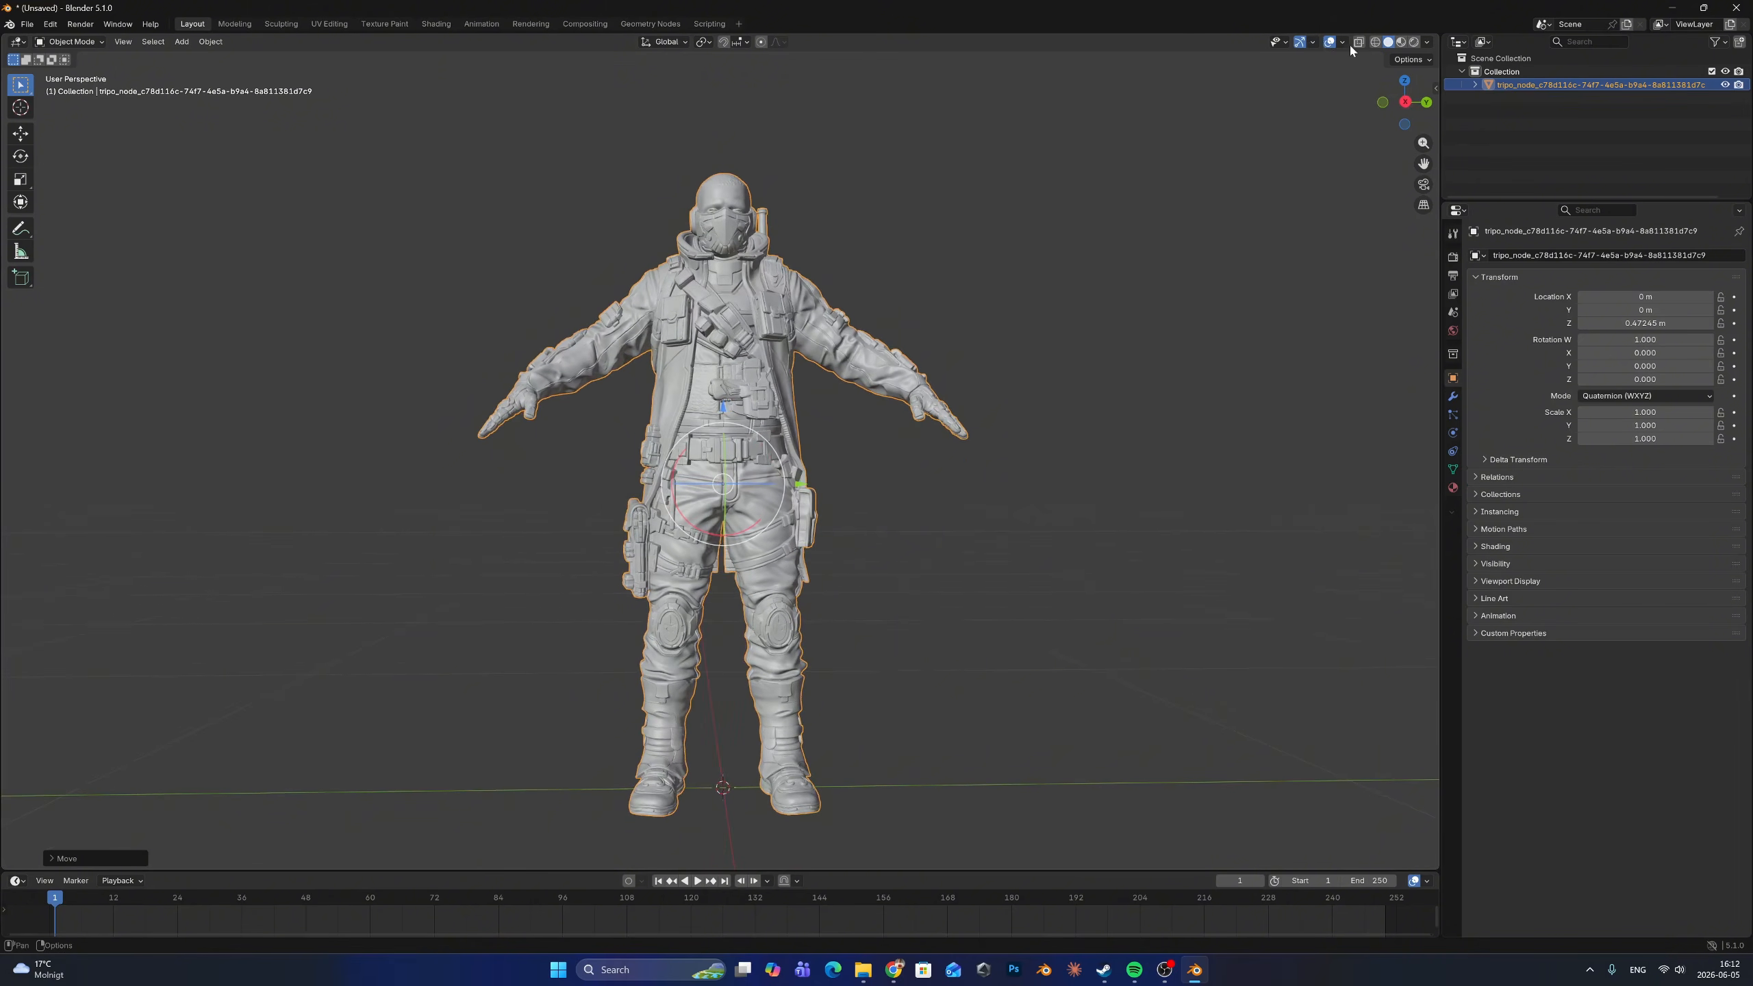
pyautogui.click(1342, 43)
pyautogui.click(1255, 187)
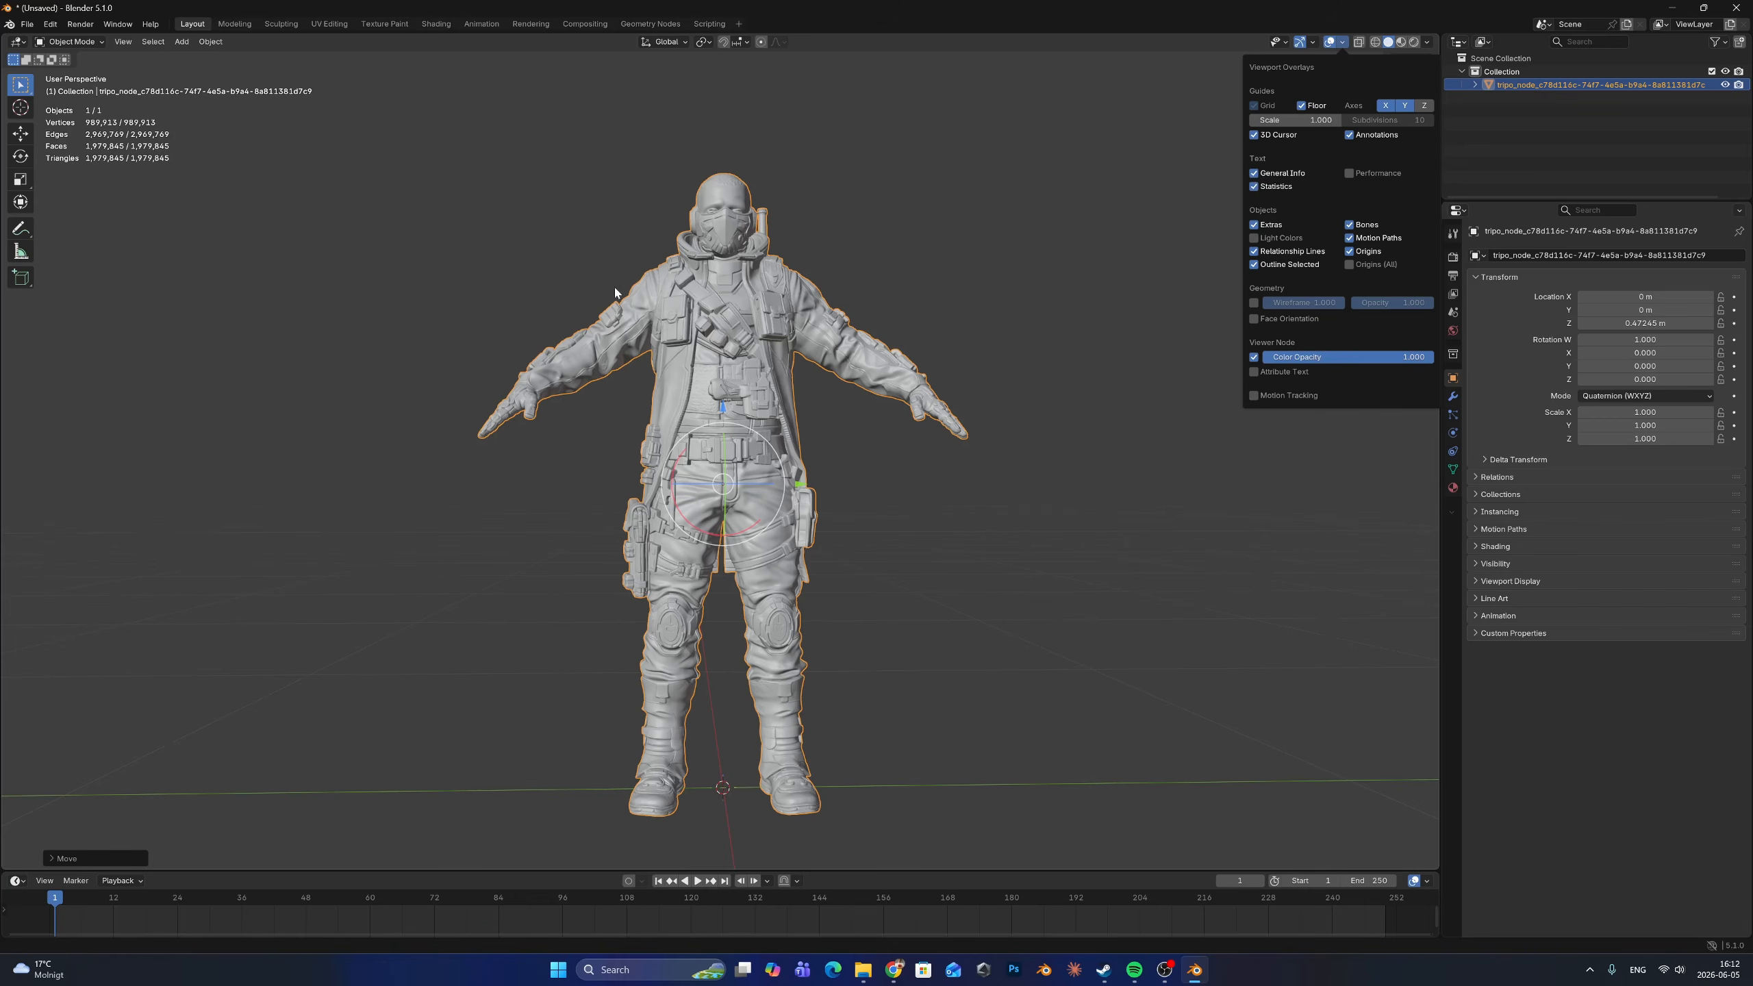
pyautogui.moveTo(370, 309); pyautogui.dragTo(996, 310, button='middle')
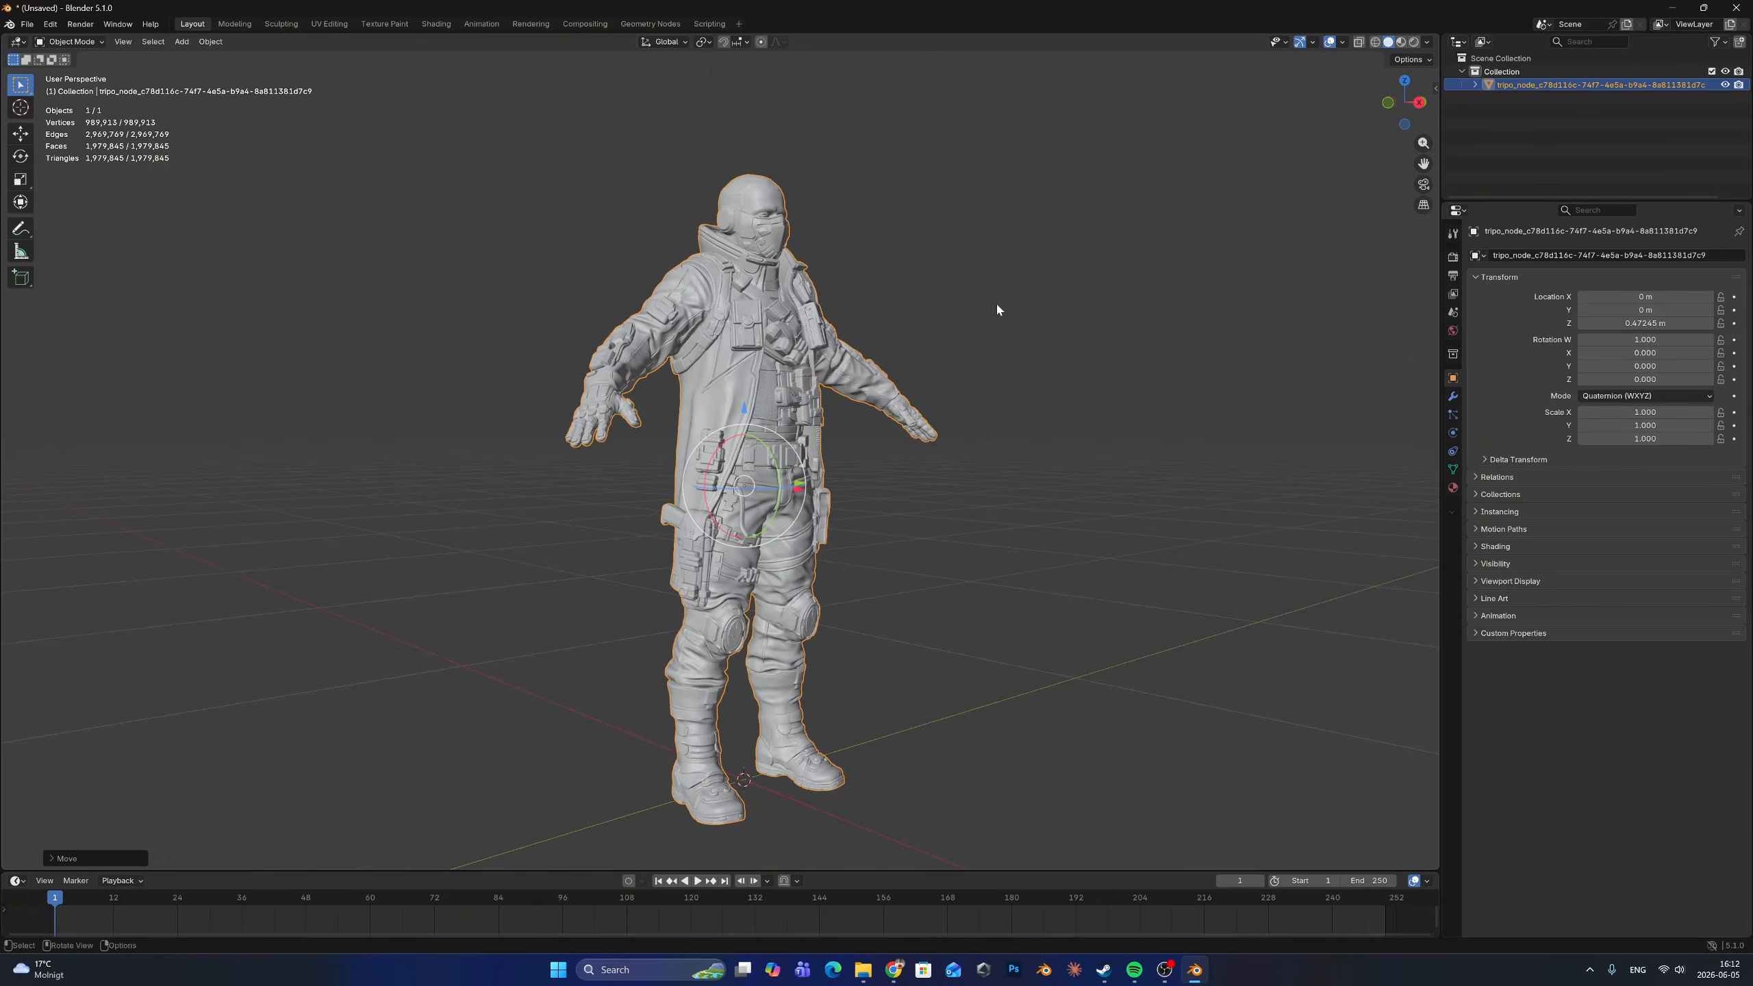
pyautogui.click(1127, 297)
pyautogui.moveTo(868, 365); pyautogui.dragTo(846, 480, button='middle')
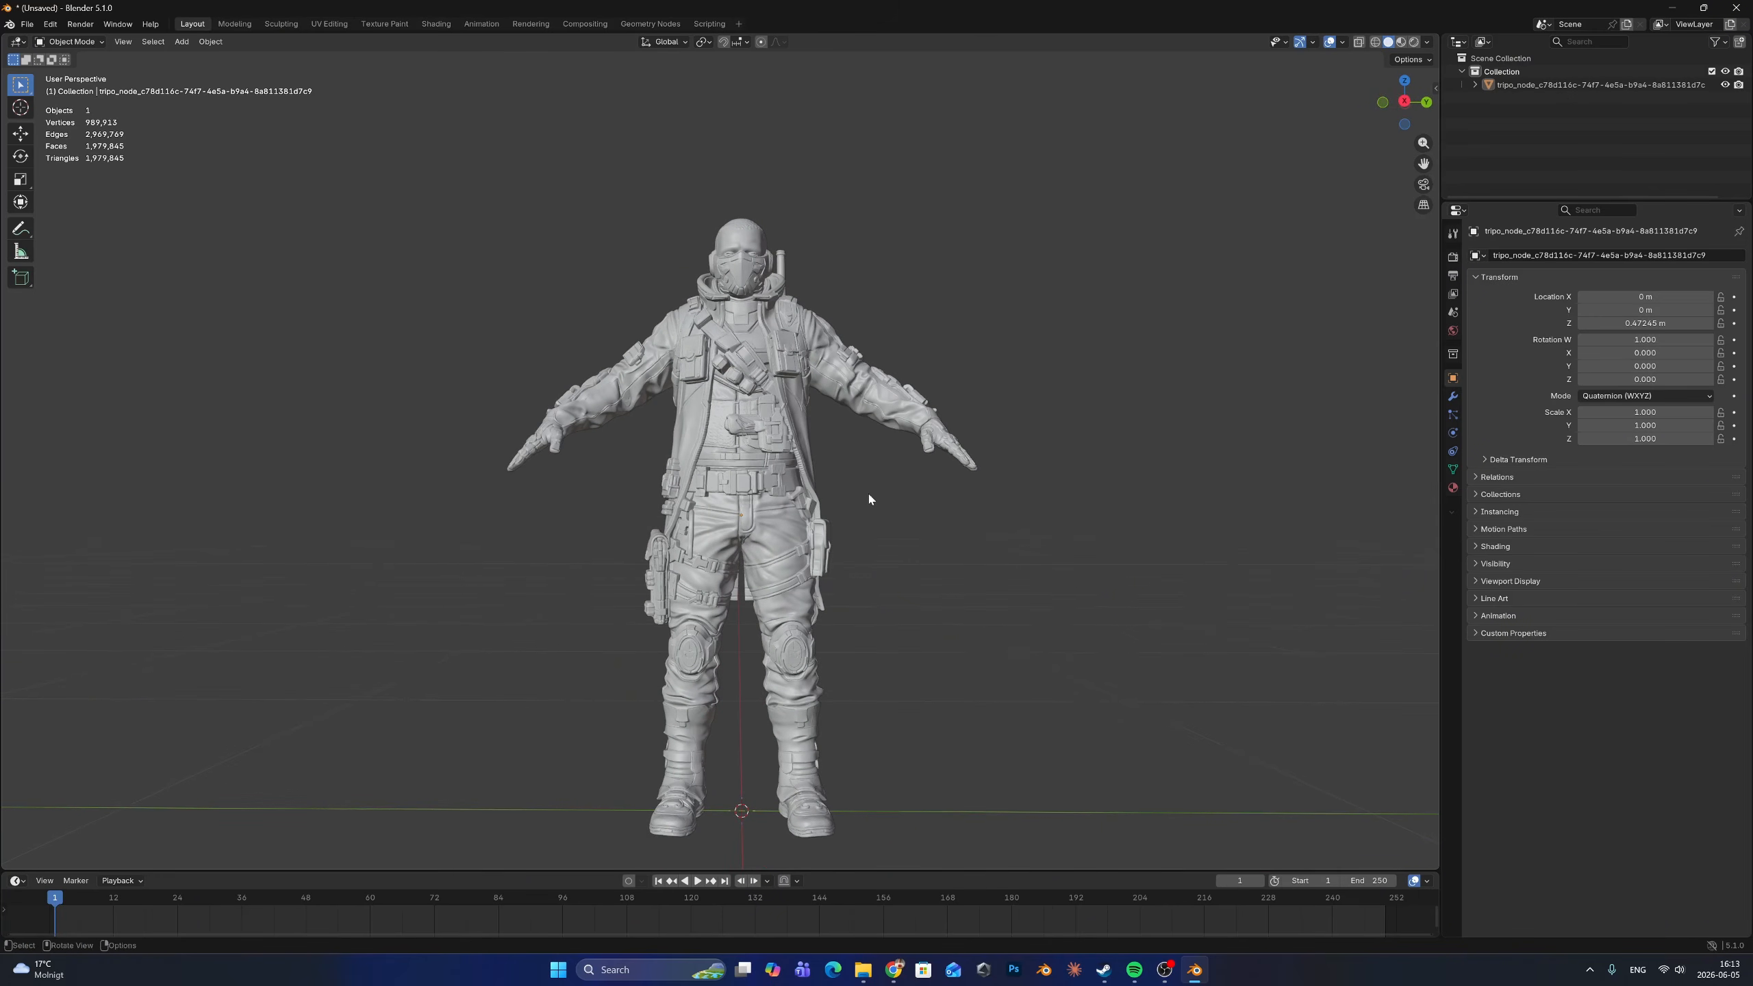
# Switch back to Tripo Studio and run Retopology on the soldier with Quad topology and a polygon count of 50000
pyautogui.click(894, 969)
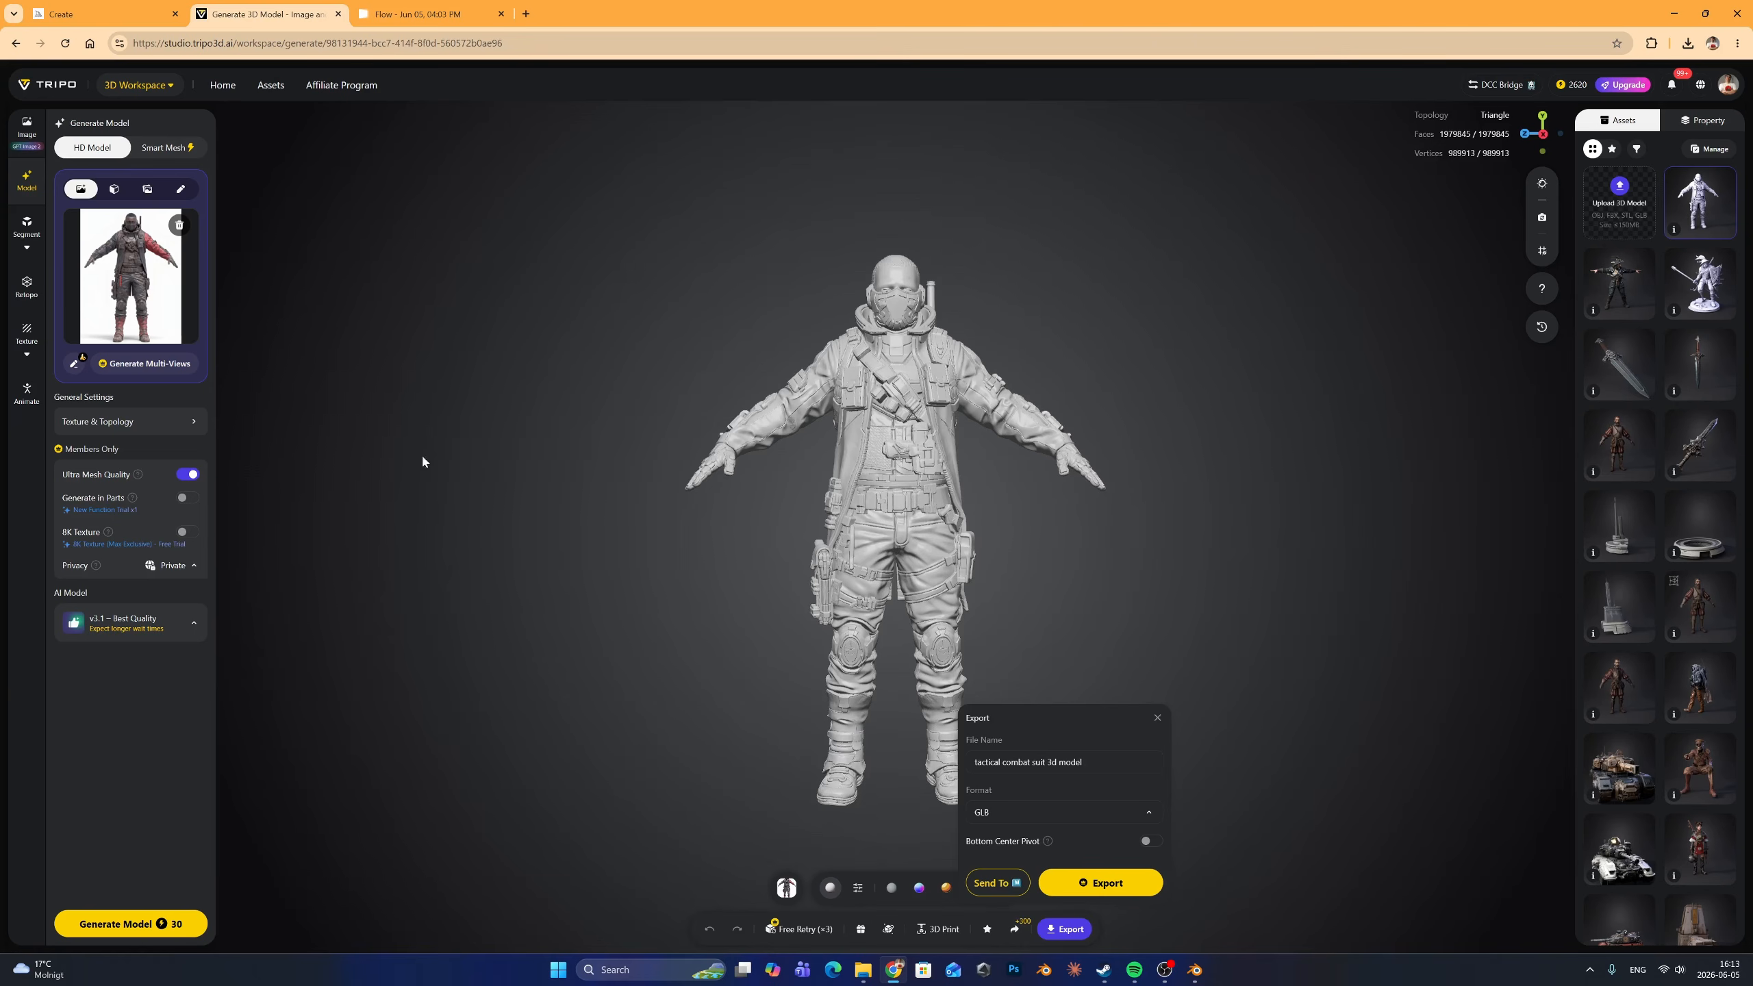
pyautogui.click(31, 292)
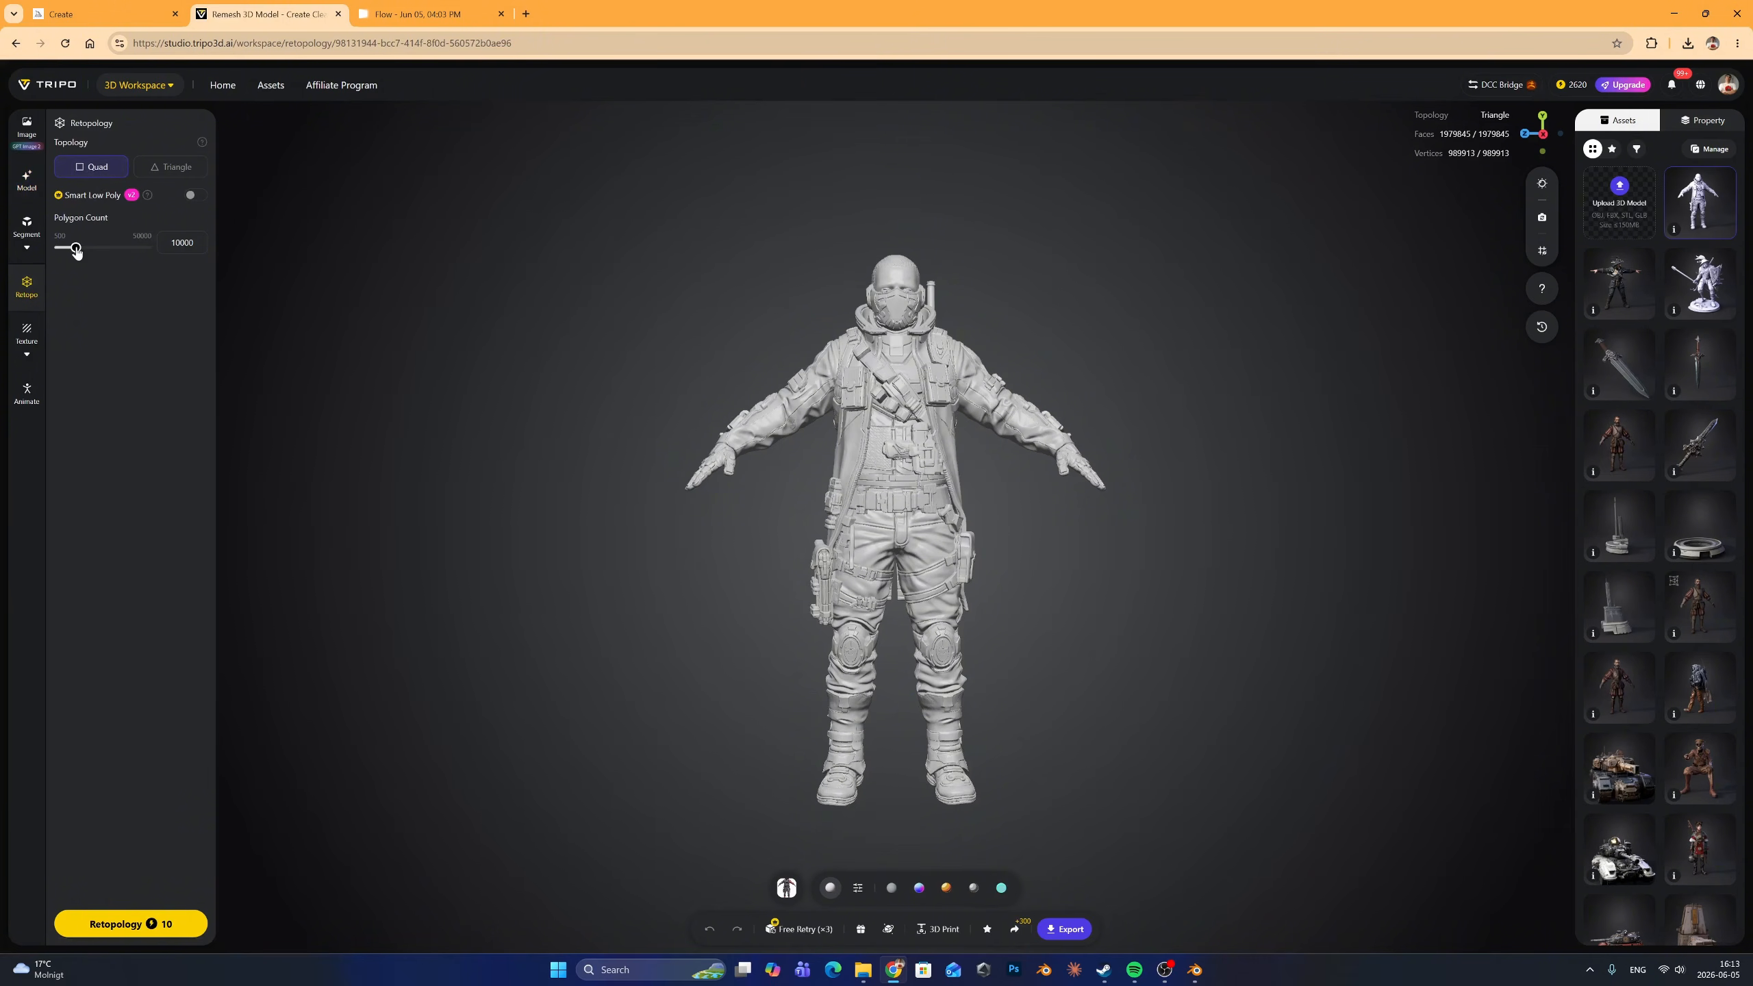
pyautogui.moveTo(78, 250); pyautogui.dragTo(160, 258)
pyautogui.click(143, 927)
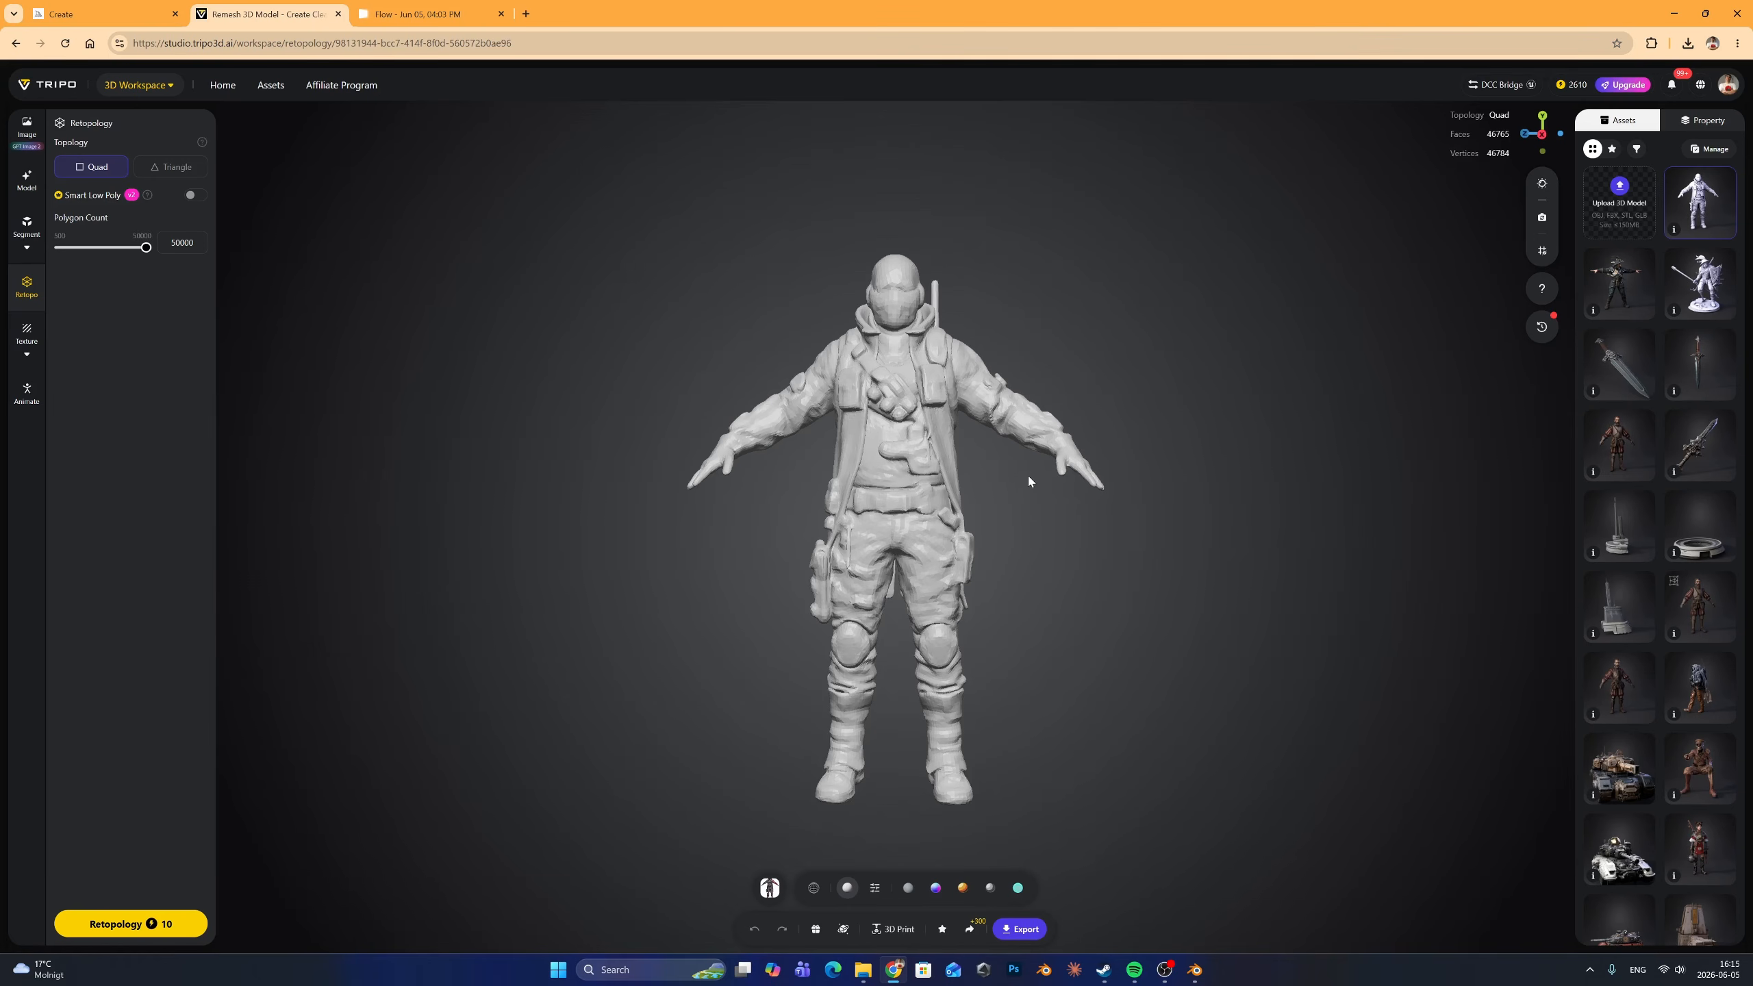
# Inspect the retopologized soldier model from several angles and up close, examining how much surface detail is retained
pyautogui.moveTo(1047, 482); pyautogui.dragTo(956, 502)
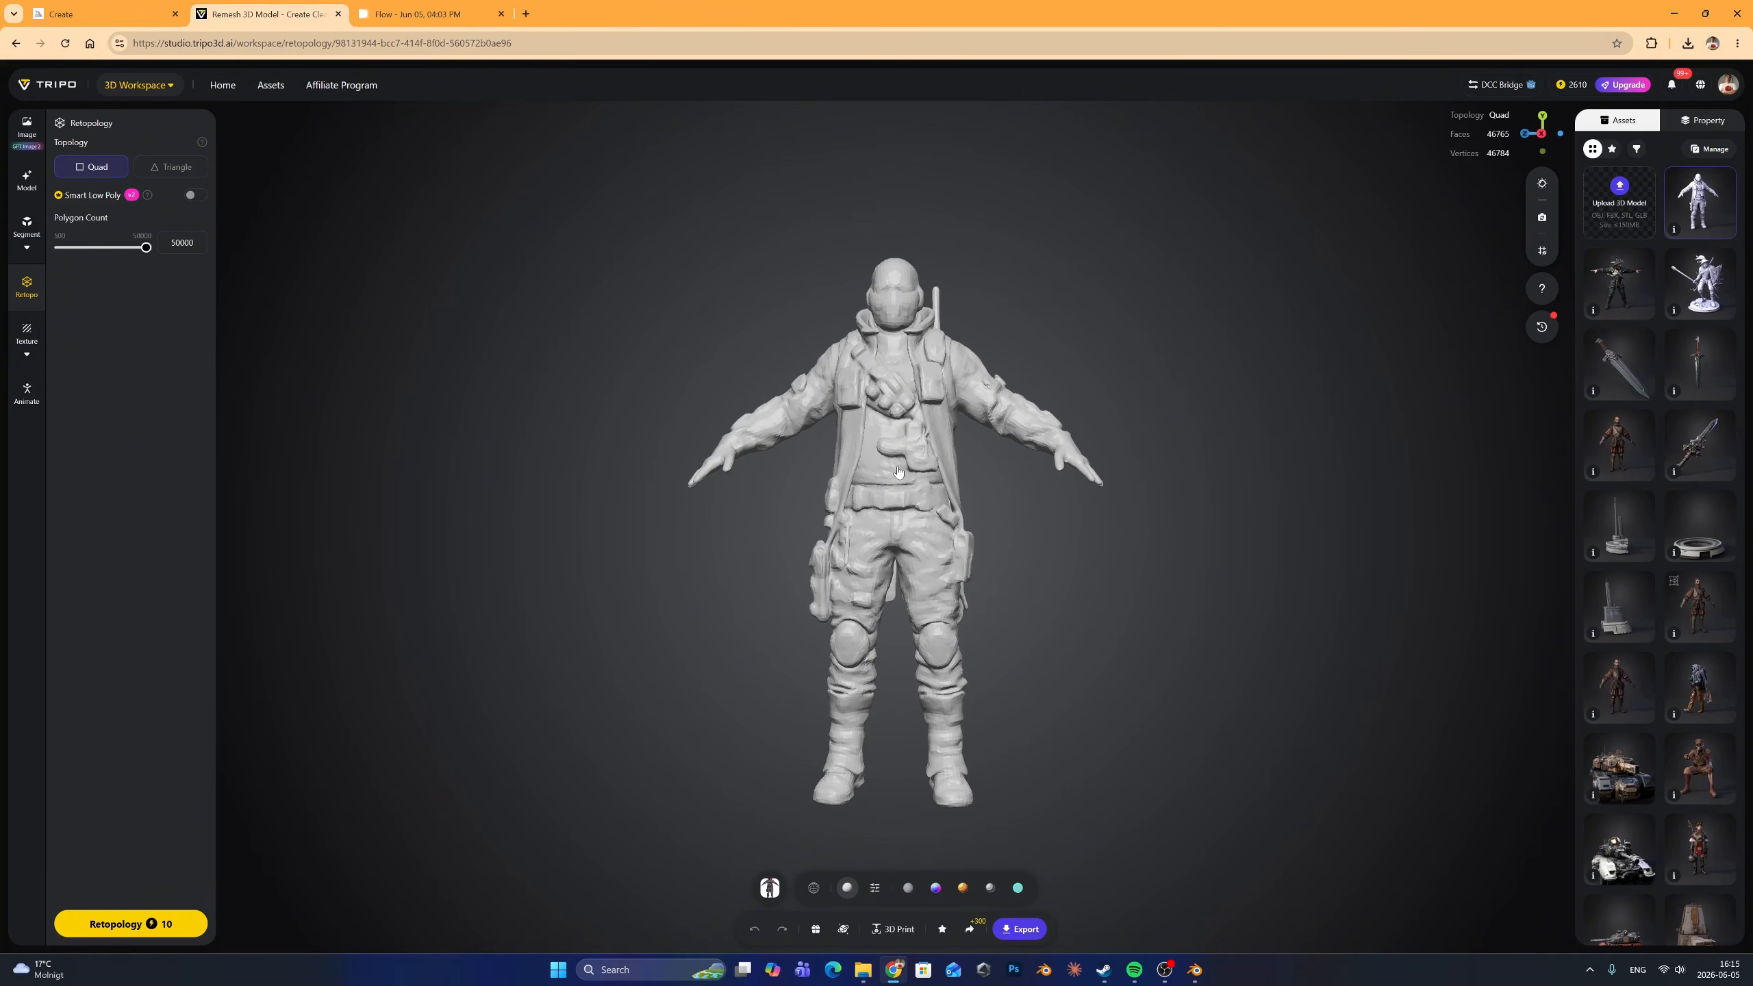
pyautogui.scroll(5, 898, 473)
pyautogui.moveTo(898, 473)
pyautogui.mouseDown()
pyautogui.moveTo(1226, 498)
pyautogui.moveTo(738, 480)
pyautogui.moveTo(1343, 493)
pyautogui.moveTo(911, 490)
pyautogui.mouseUp()
pyautogui.scroll(-5, 891, 482)
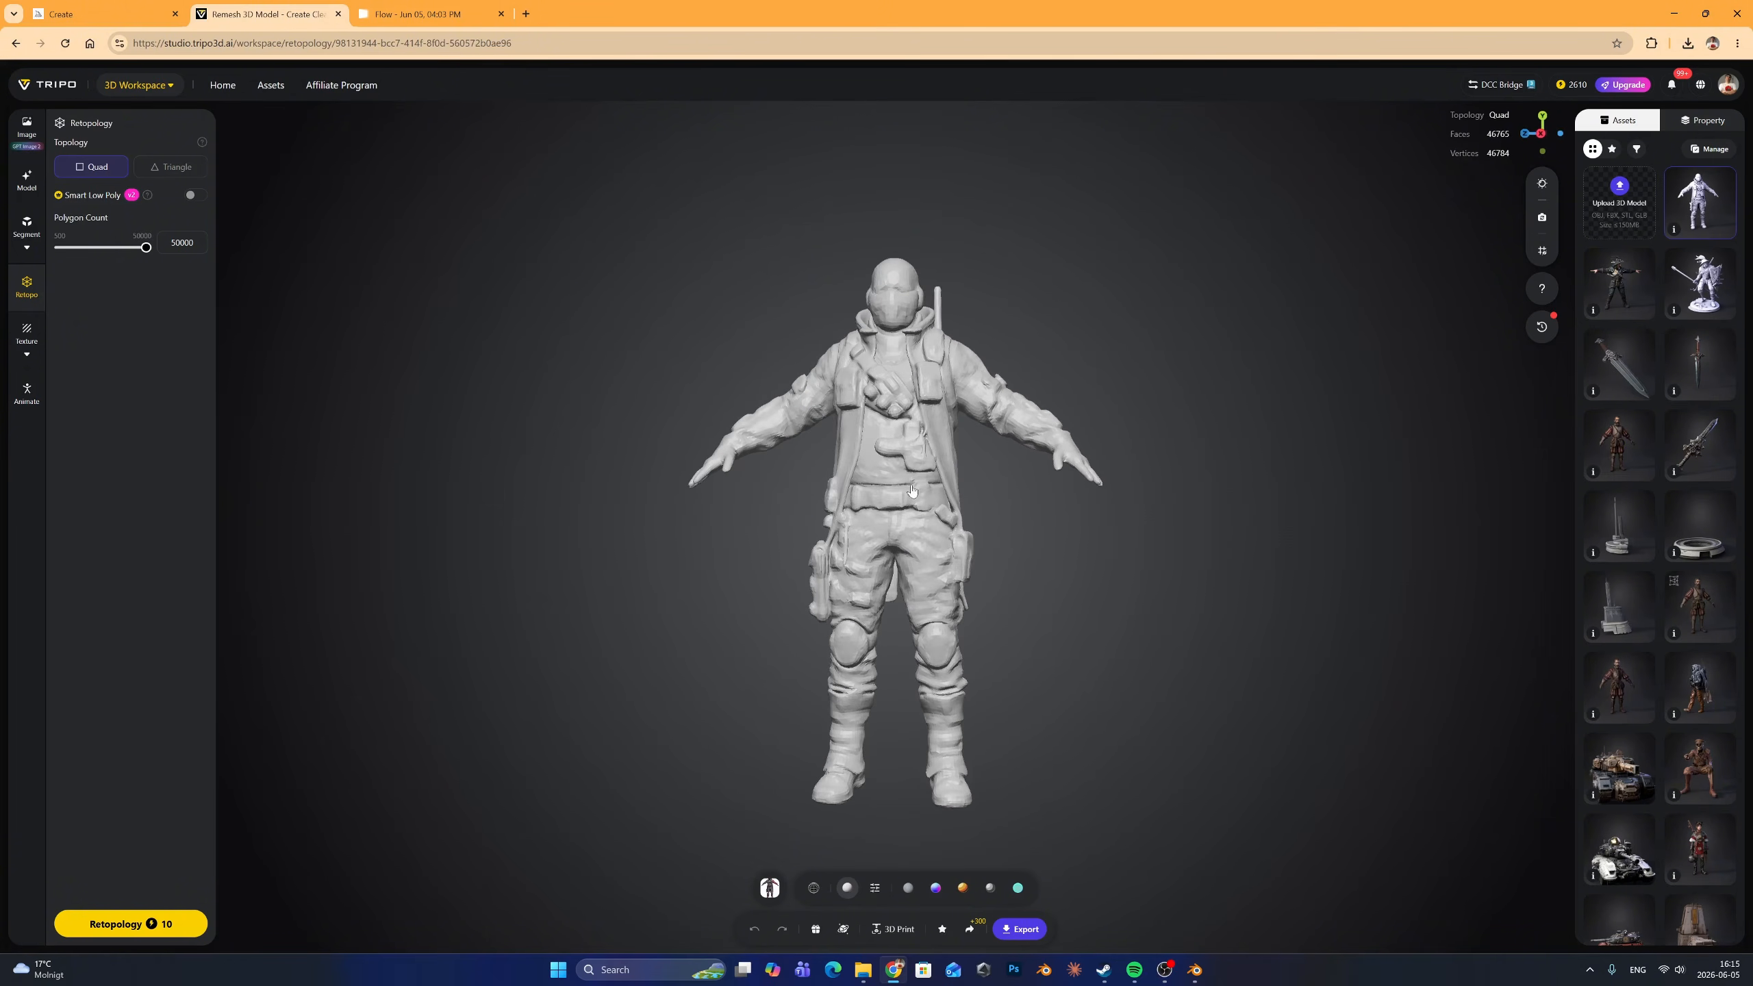
pyautogui.click(911, 490)
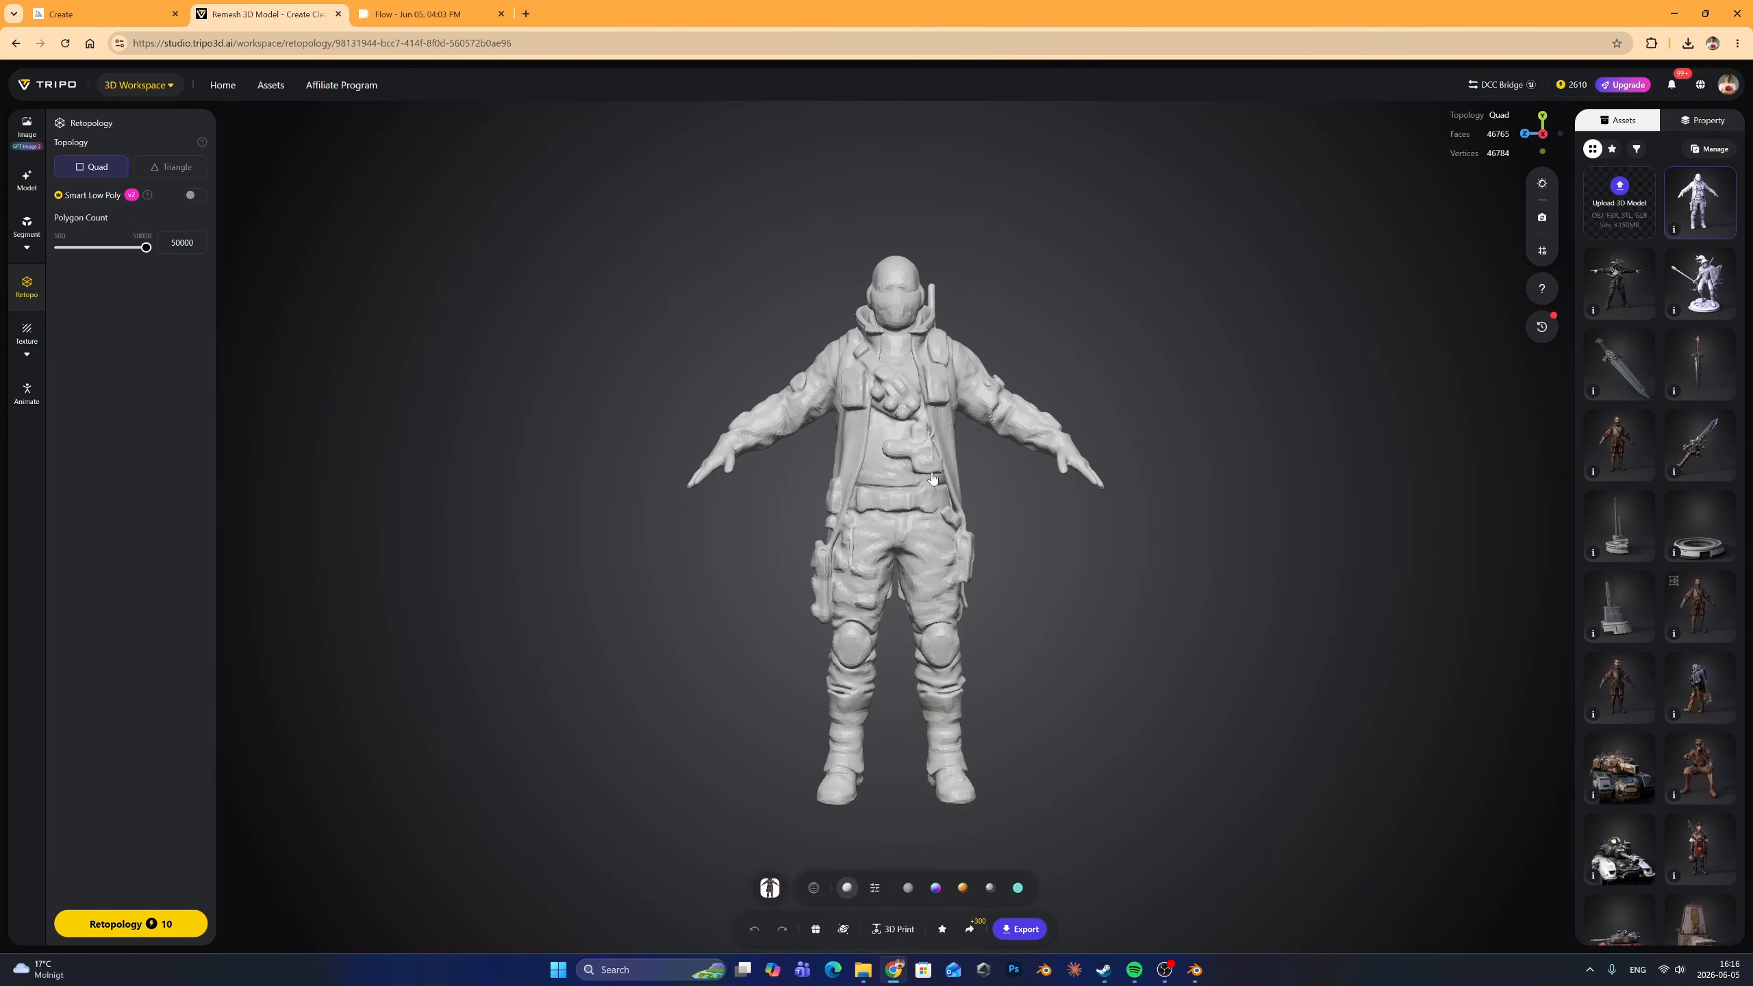
pyautogui.moveTo(933, 478)
pyautogui.mouseDown()
pyautogui.moveTo(634, 498)
pyautogui.moveTo(937, 483)
pyautogui.mouseUp()
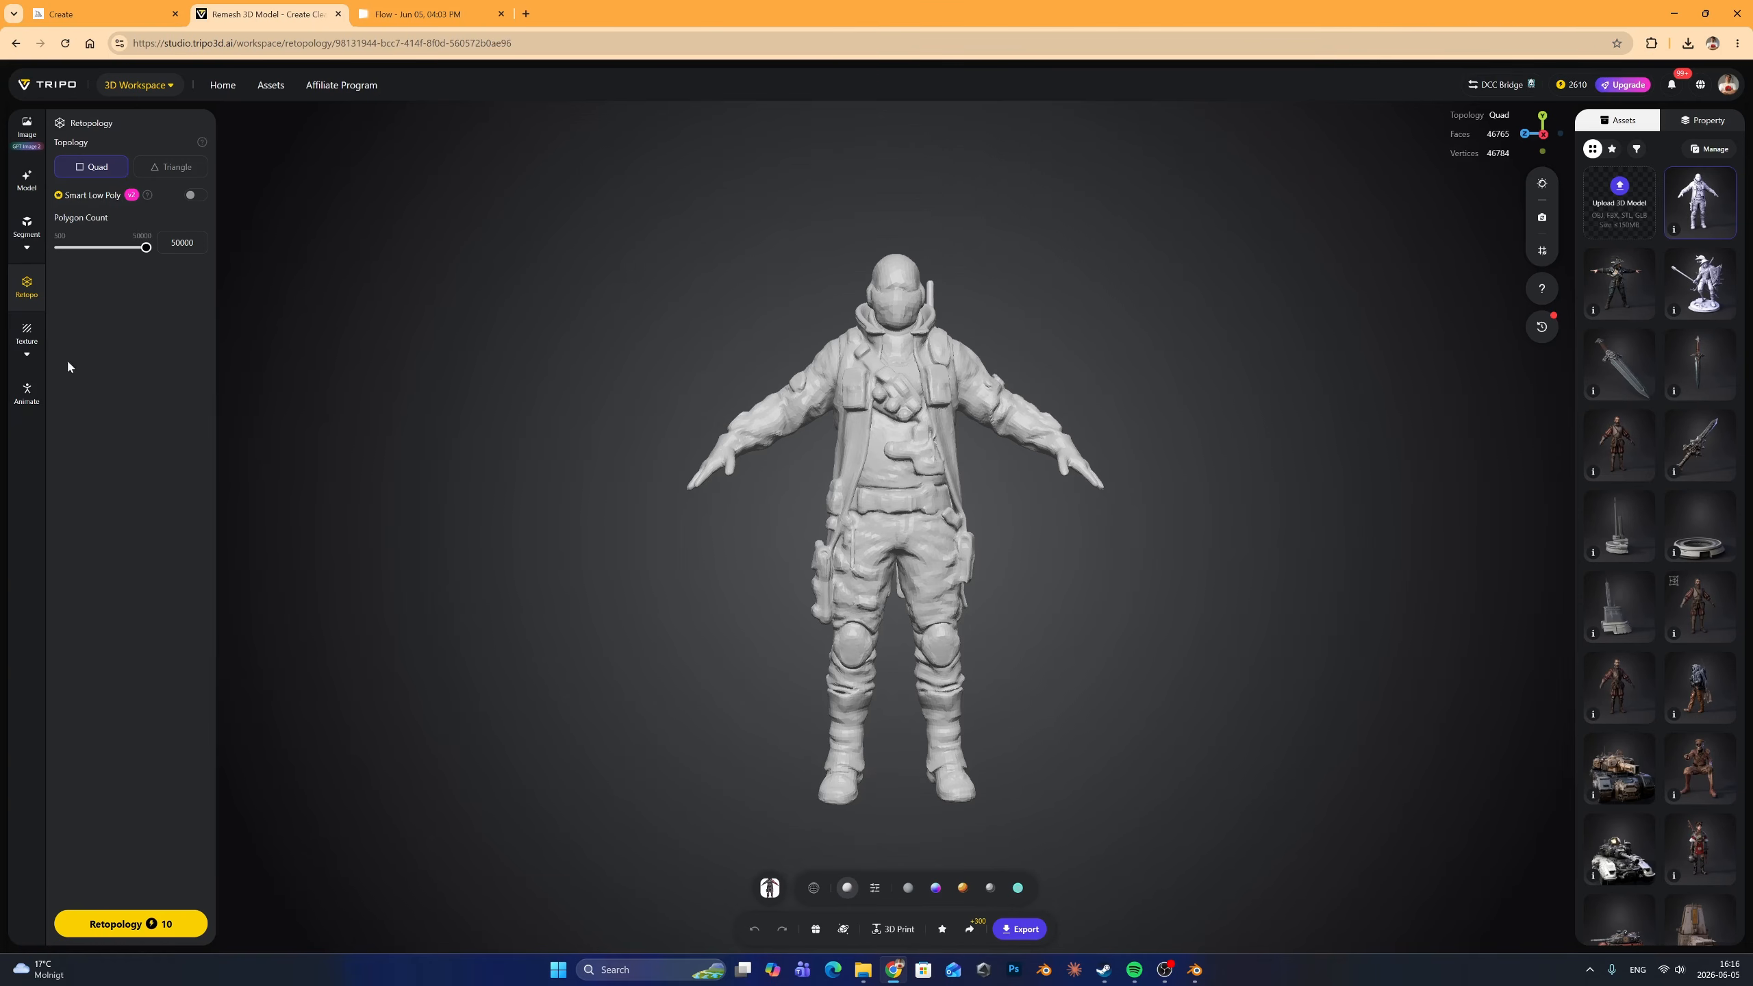
# Generate a 4K texture for the retopologized soldier using the front-view image as reference
pyautogui.click(27, 334)
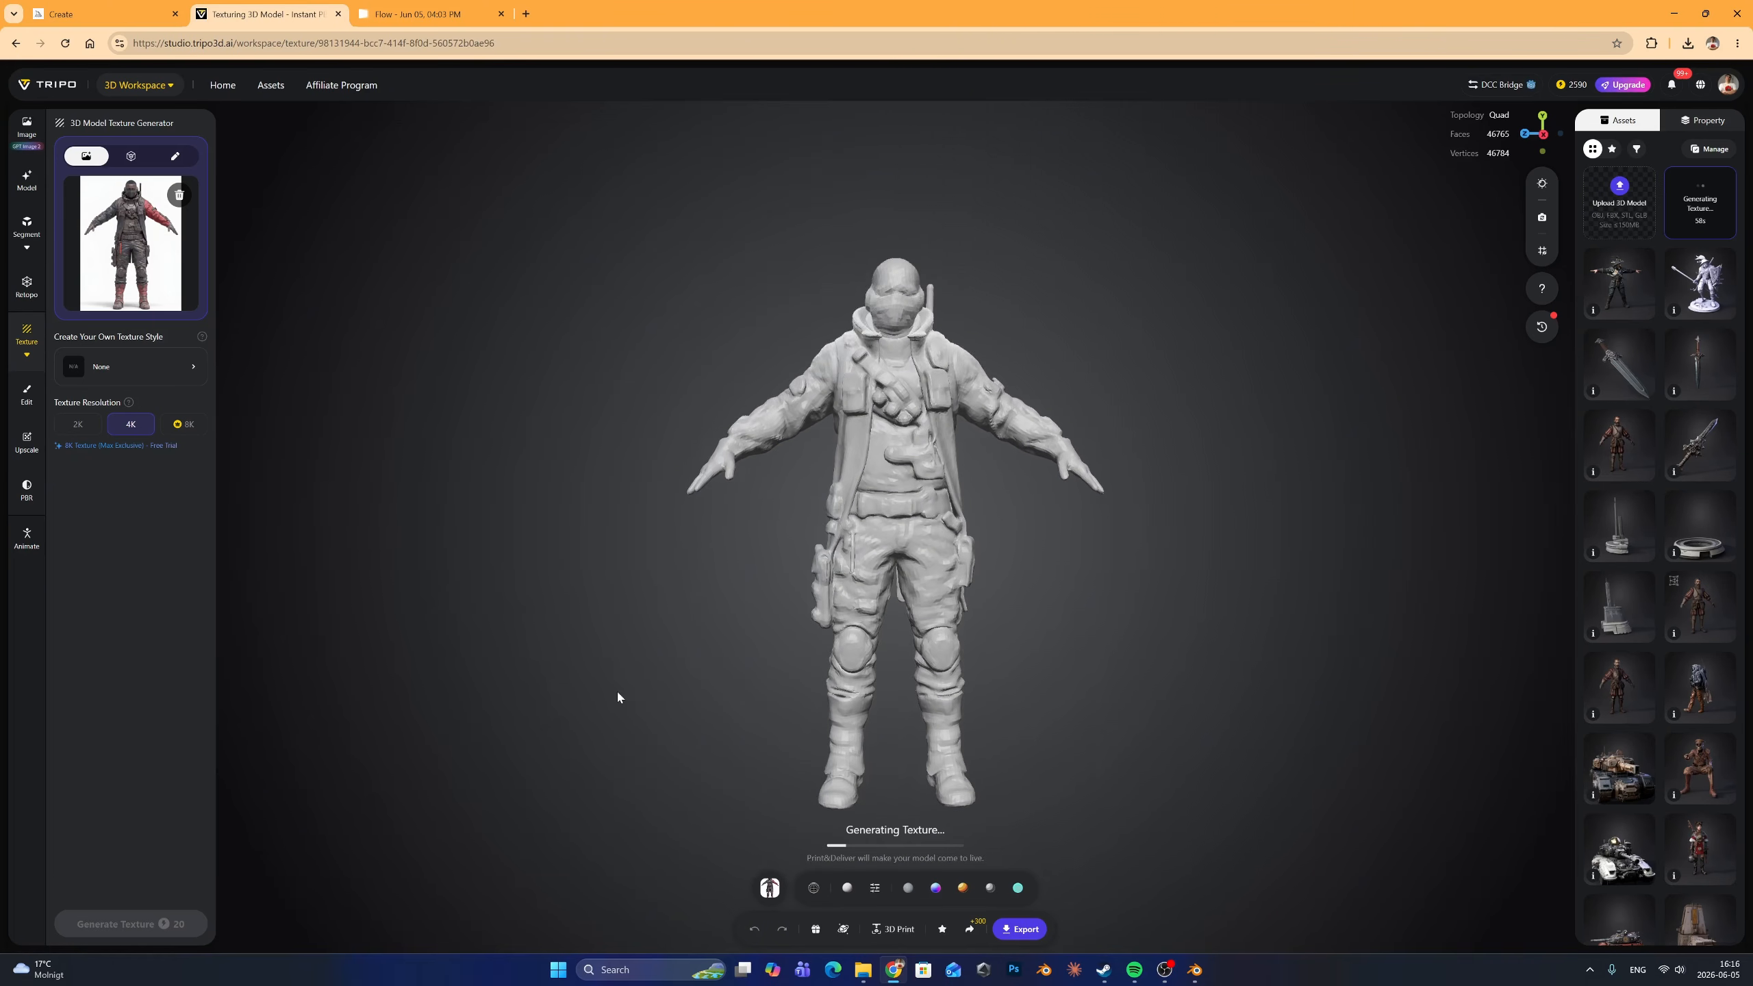
# Inspect the textured soldier from the front and side and up close, checking the texture quality on clothing and gear
pyautogui.moveTo(617, 693); pyautogui.dragTo(629, 563)
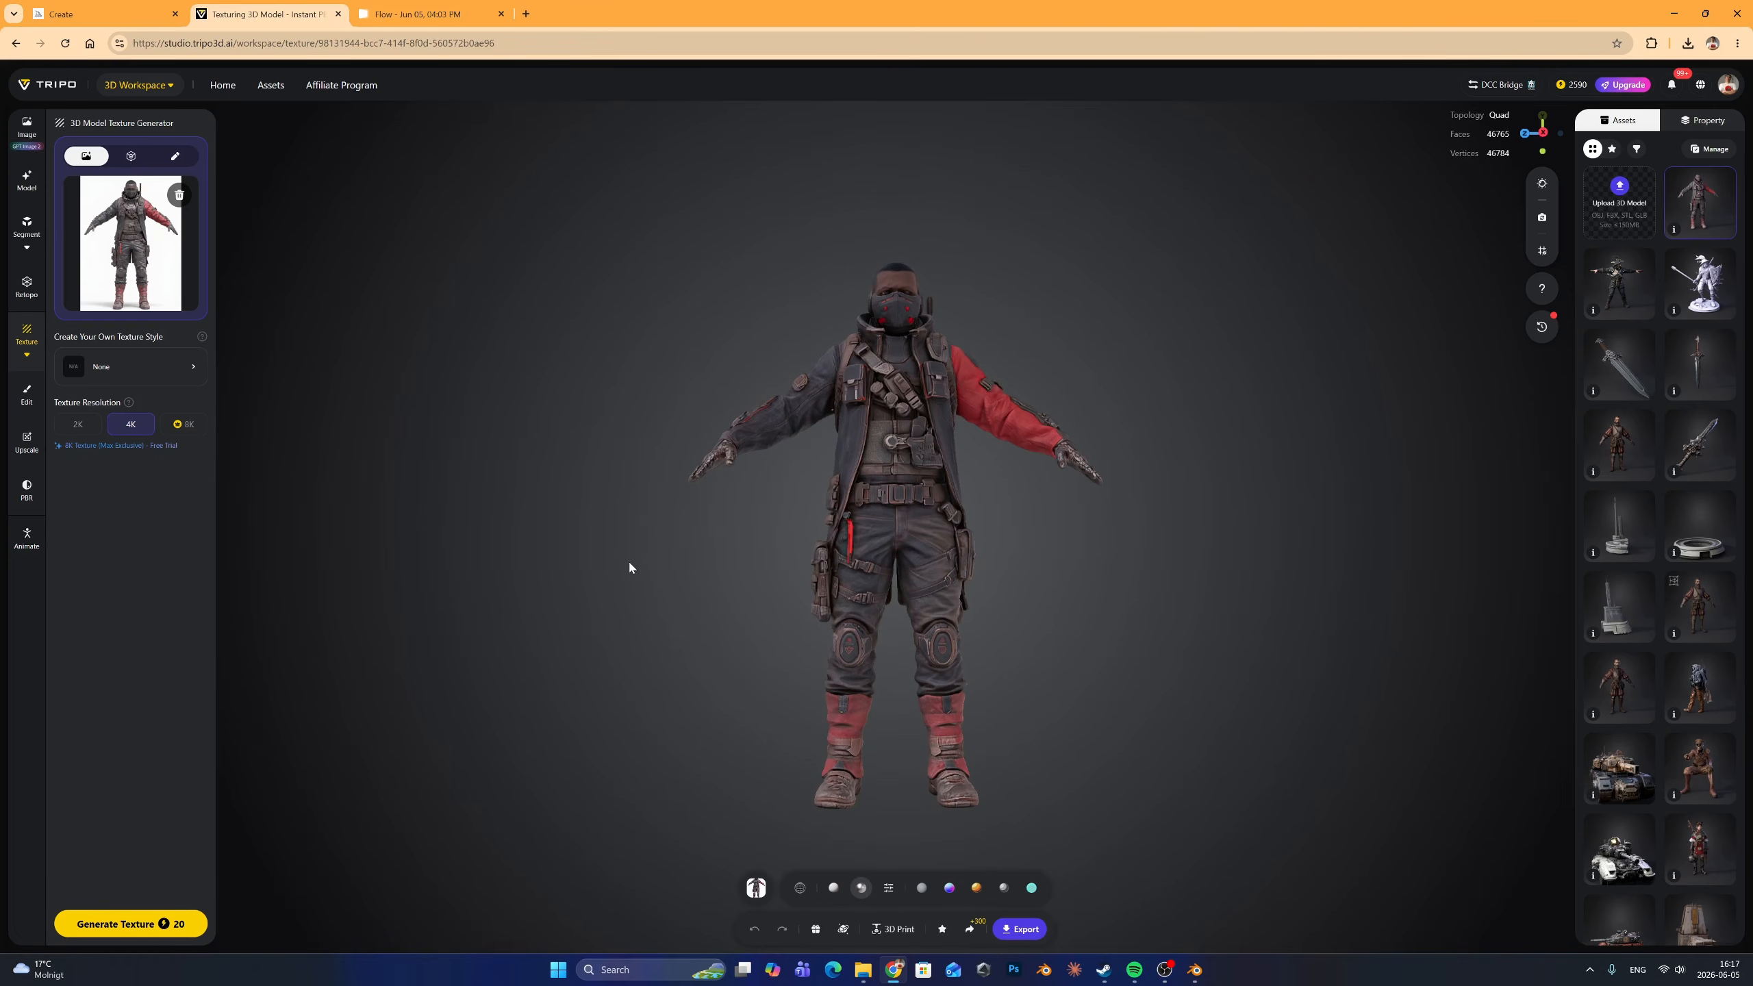
pyautogui.moveTo(849, 604); pyautogui.dragTo(970, 616)
pyautogui.scroll(6, 978, 575)
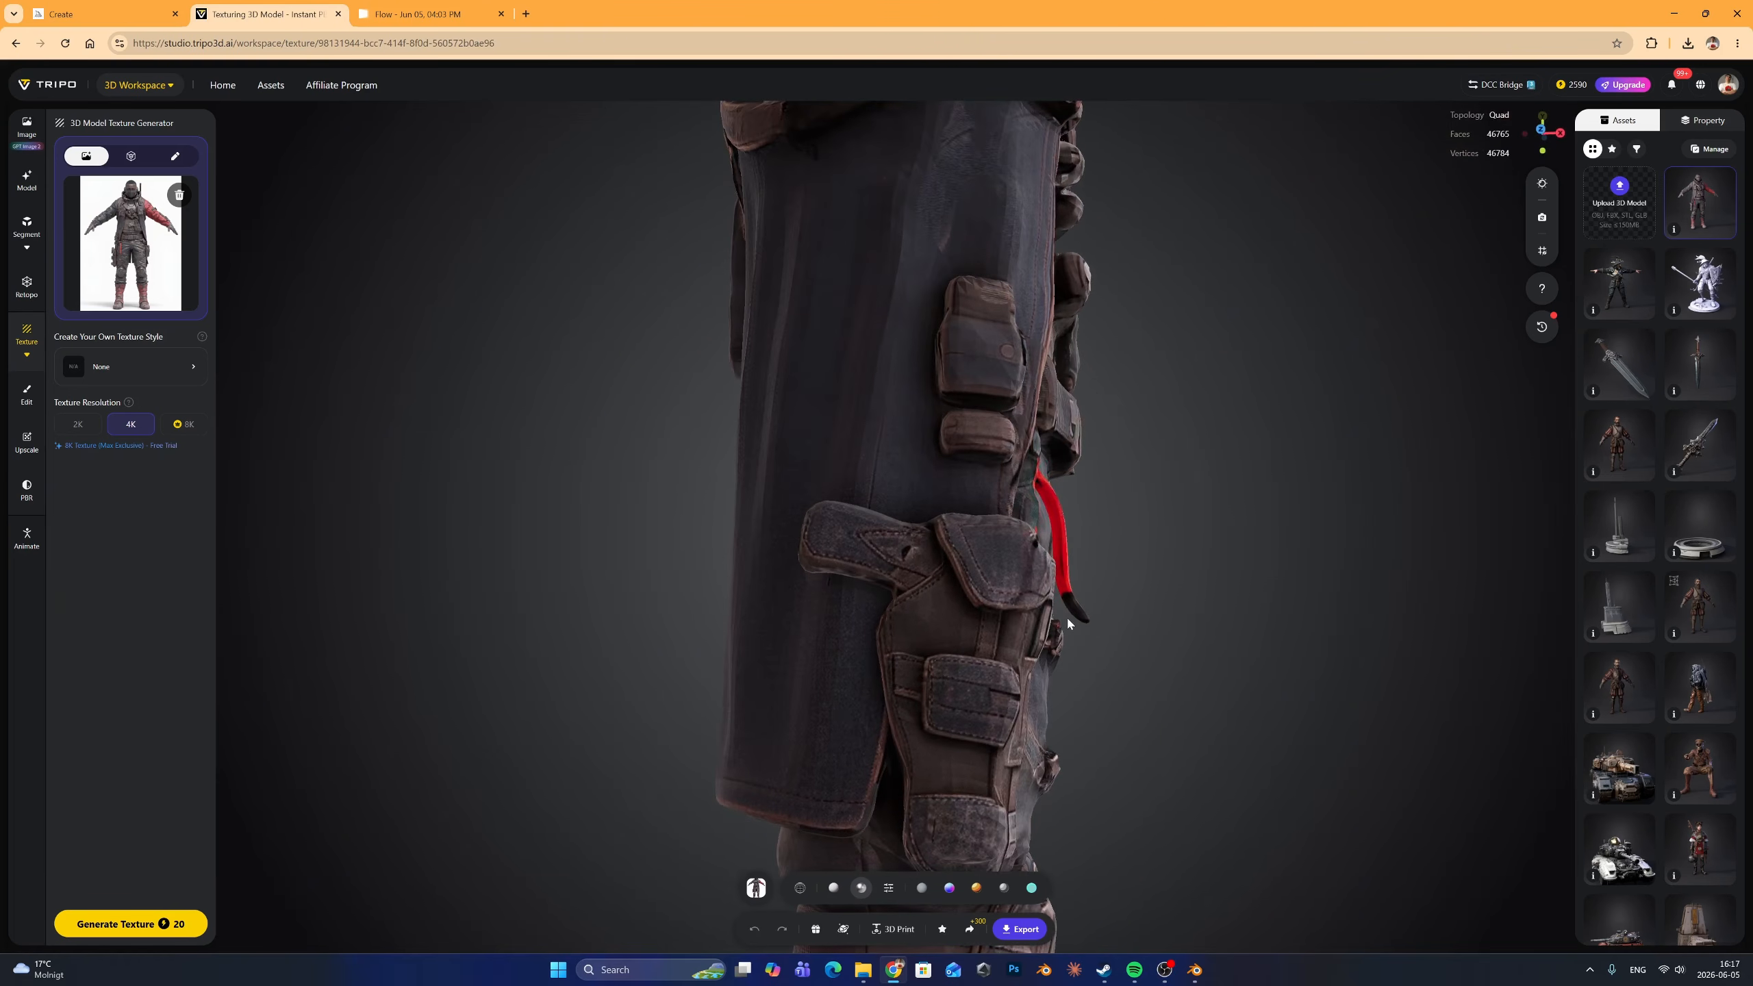
pyautogui.scroll(-5, 1069, 620)
pyautogui.moveTo(1155, 627); pyautogui.dragTo(923, 636)
pyautogui.scroll(-5, 958, 613)
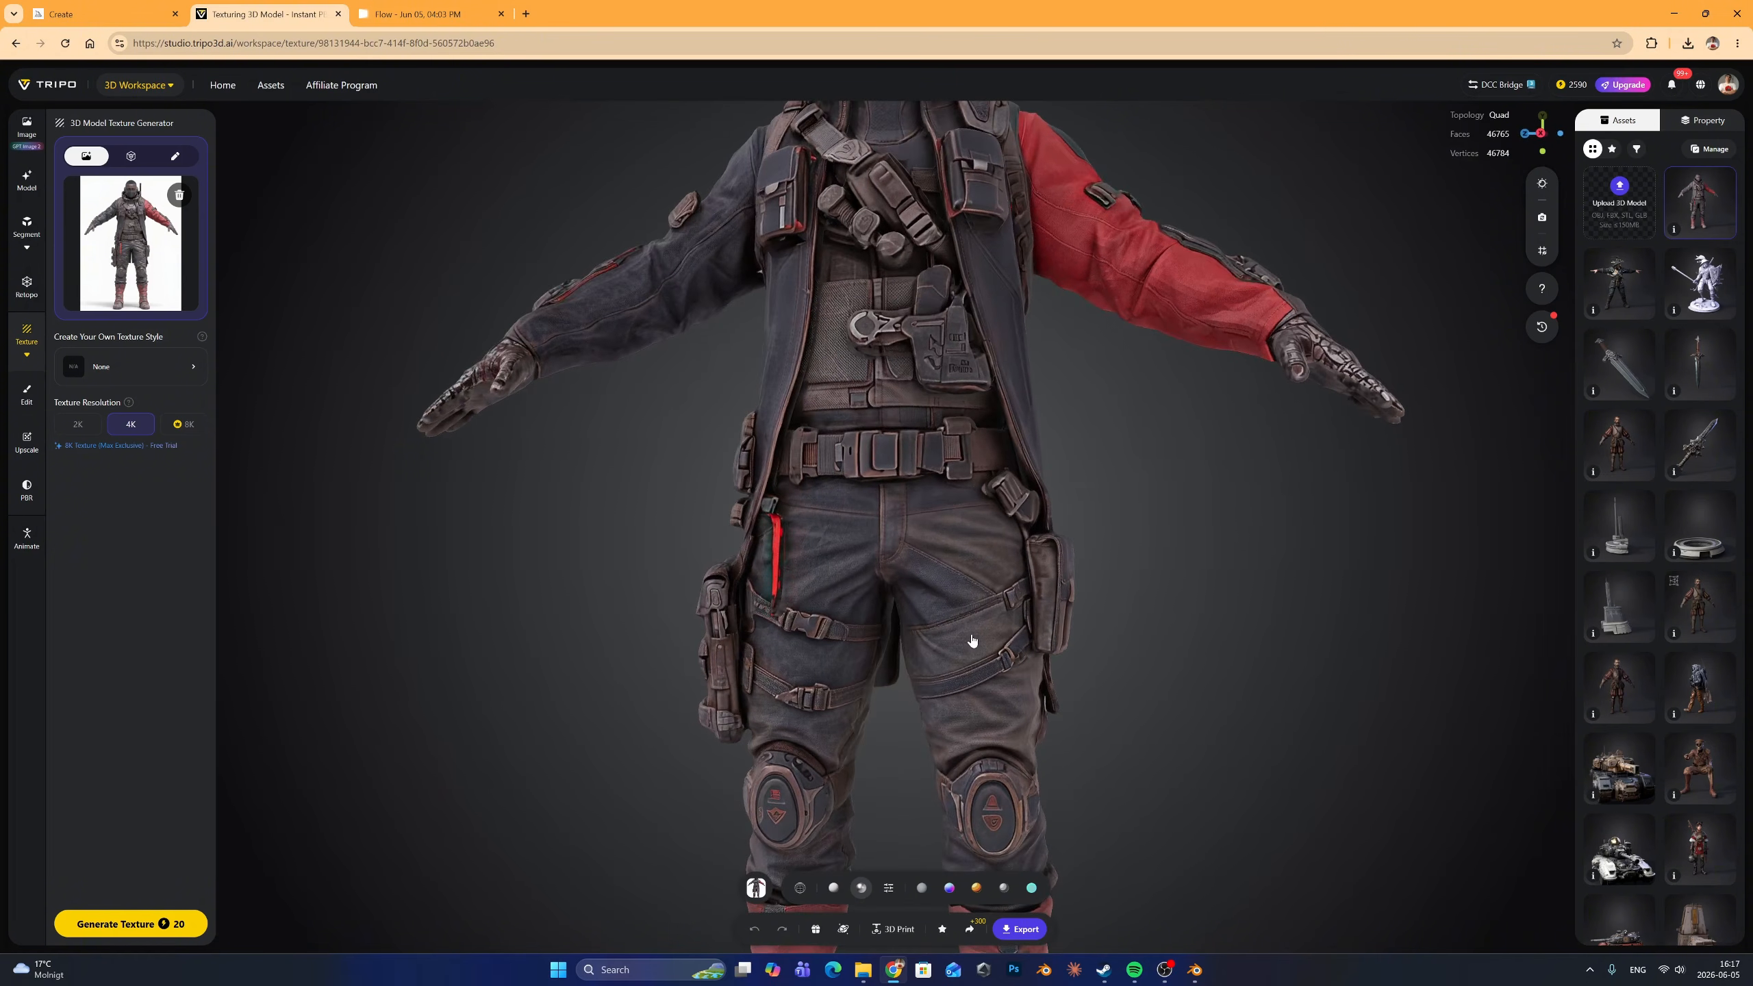
pyautogui.moveTo(996, 682); pyautogui.dragTo(972, 637)
pyautogui.scroll(3, 972, 636)
pyautogui.scroll(-3, 971, 636)
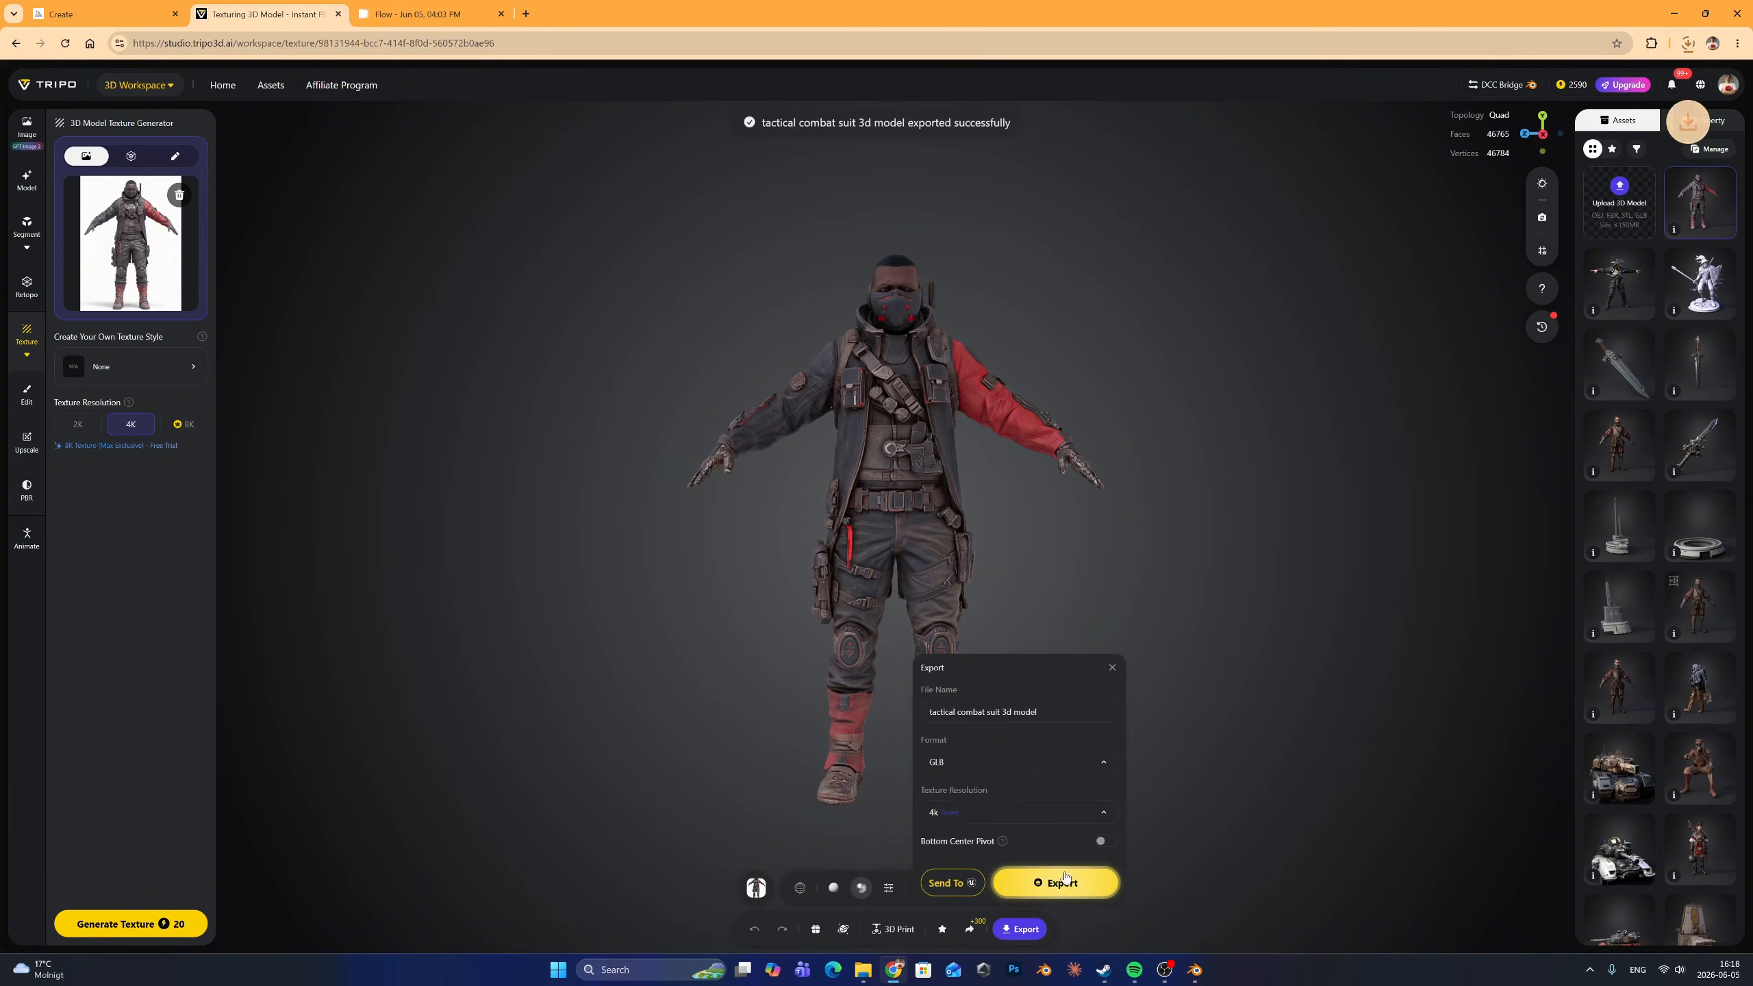
# Switch to Blender and import the exported "tactical combat suit 3d model (1).glb" with the default glTF 2.0 settings
pyautogui.click(1675, 10)
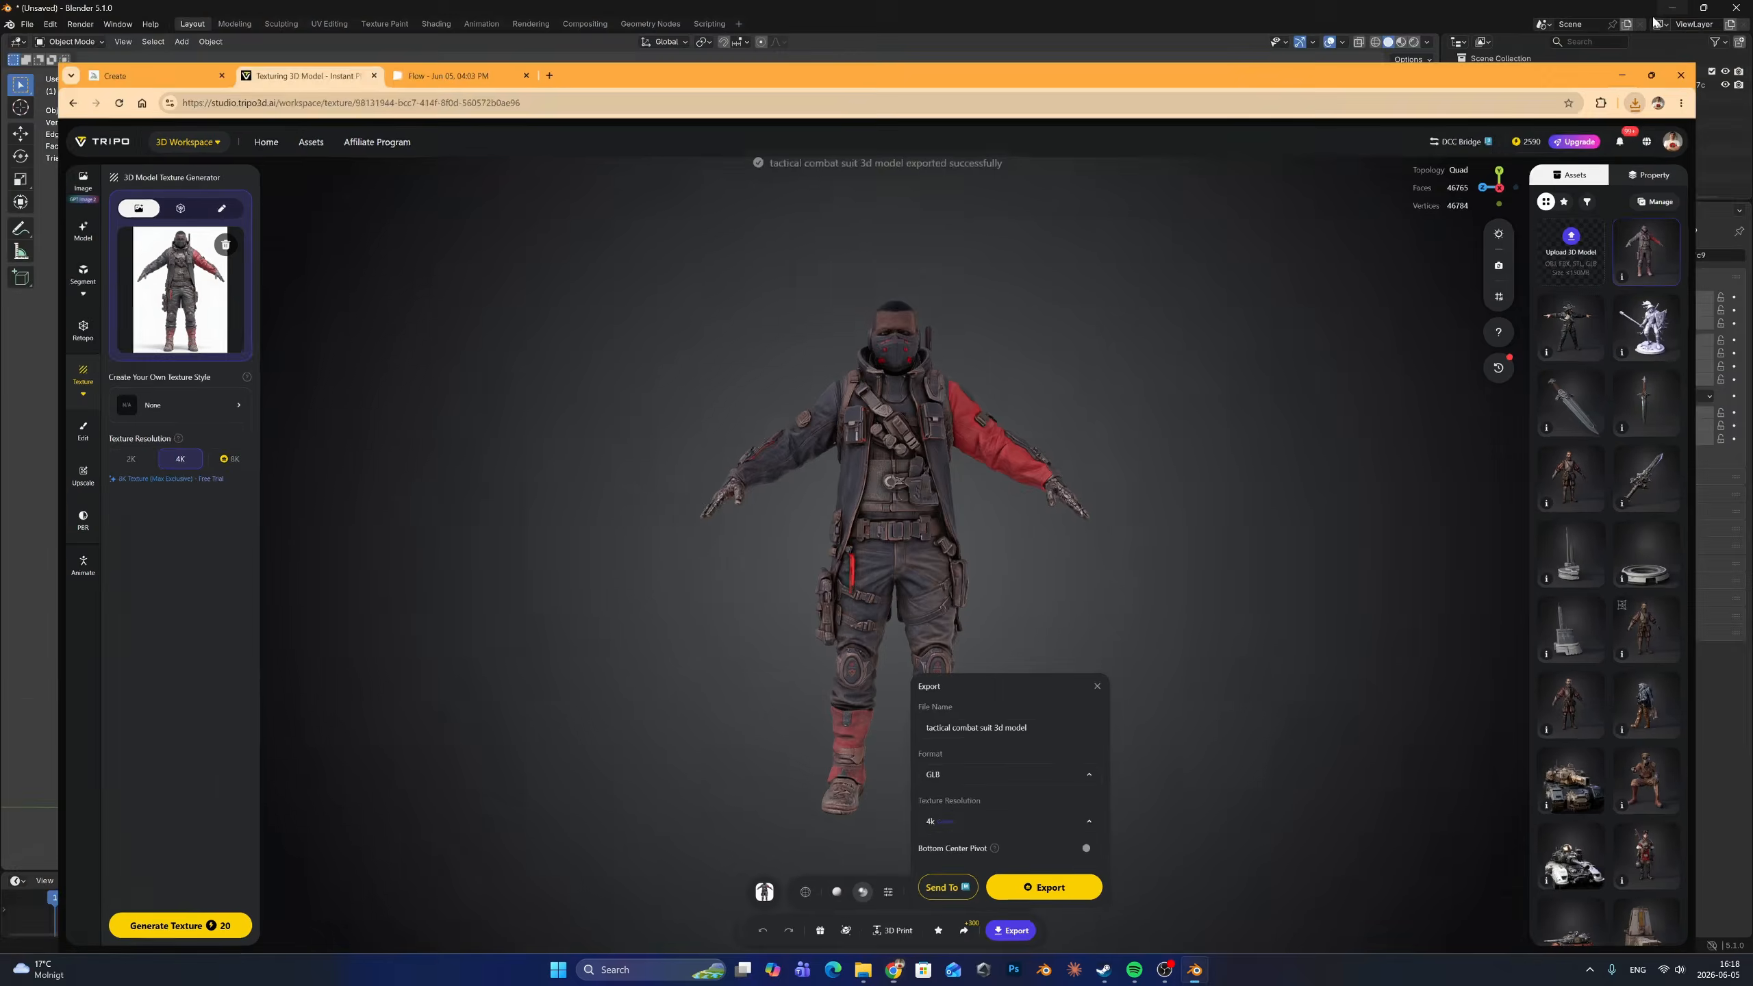
pyautogui.moveTo(867, 634); pyautogui.dragTo(860, 590, button='middle')
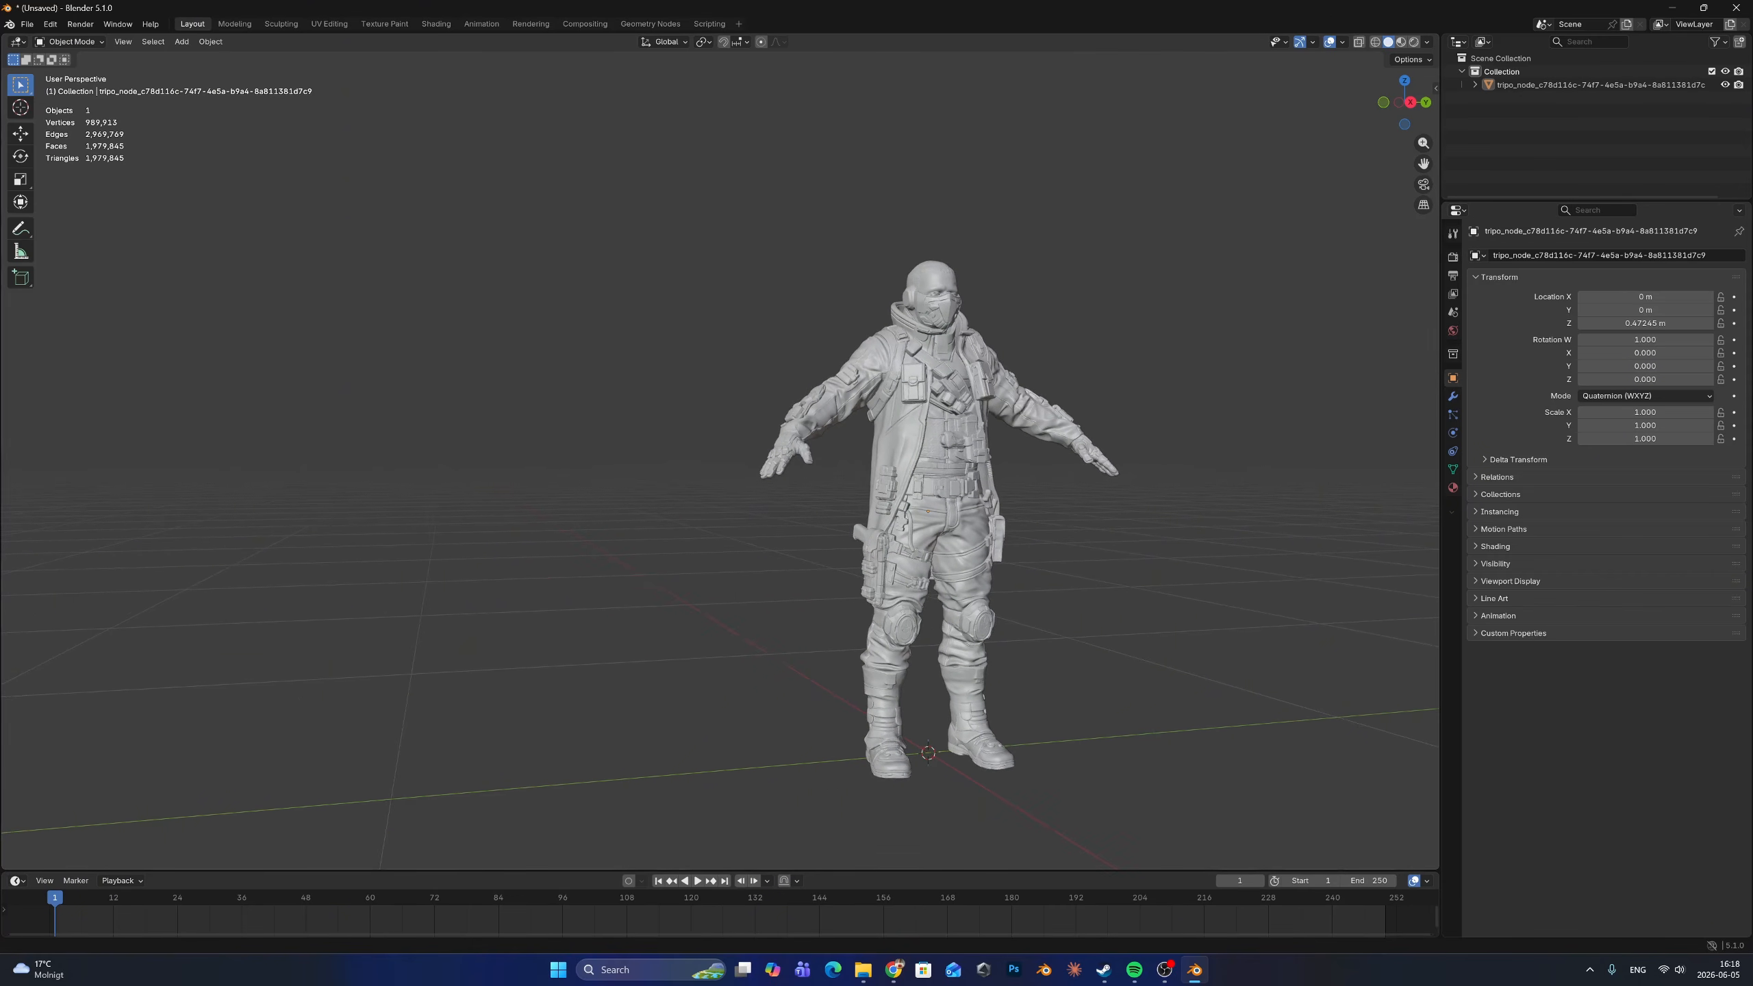
pyautogui.moveTo(628, 761); pyautogui.dragTo(629, 763)
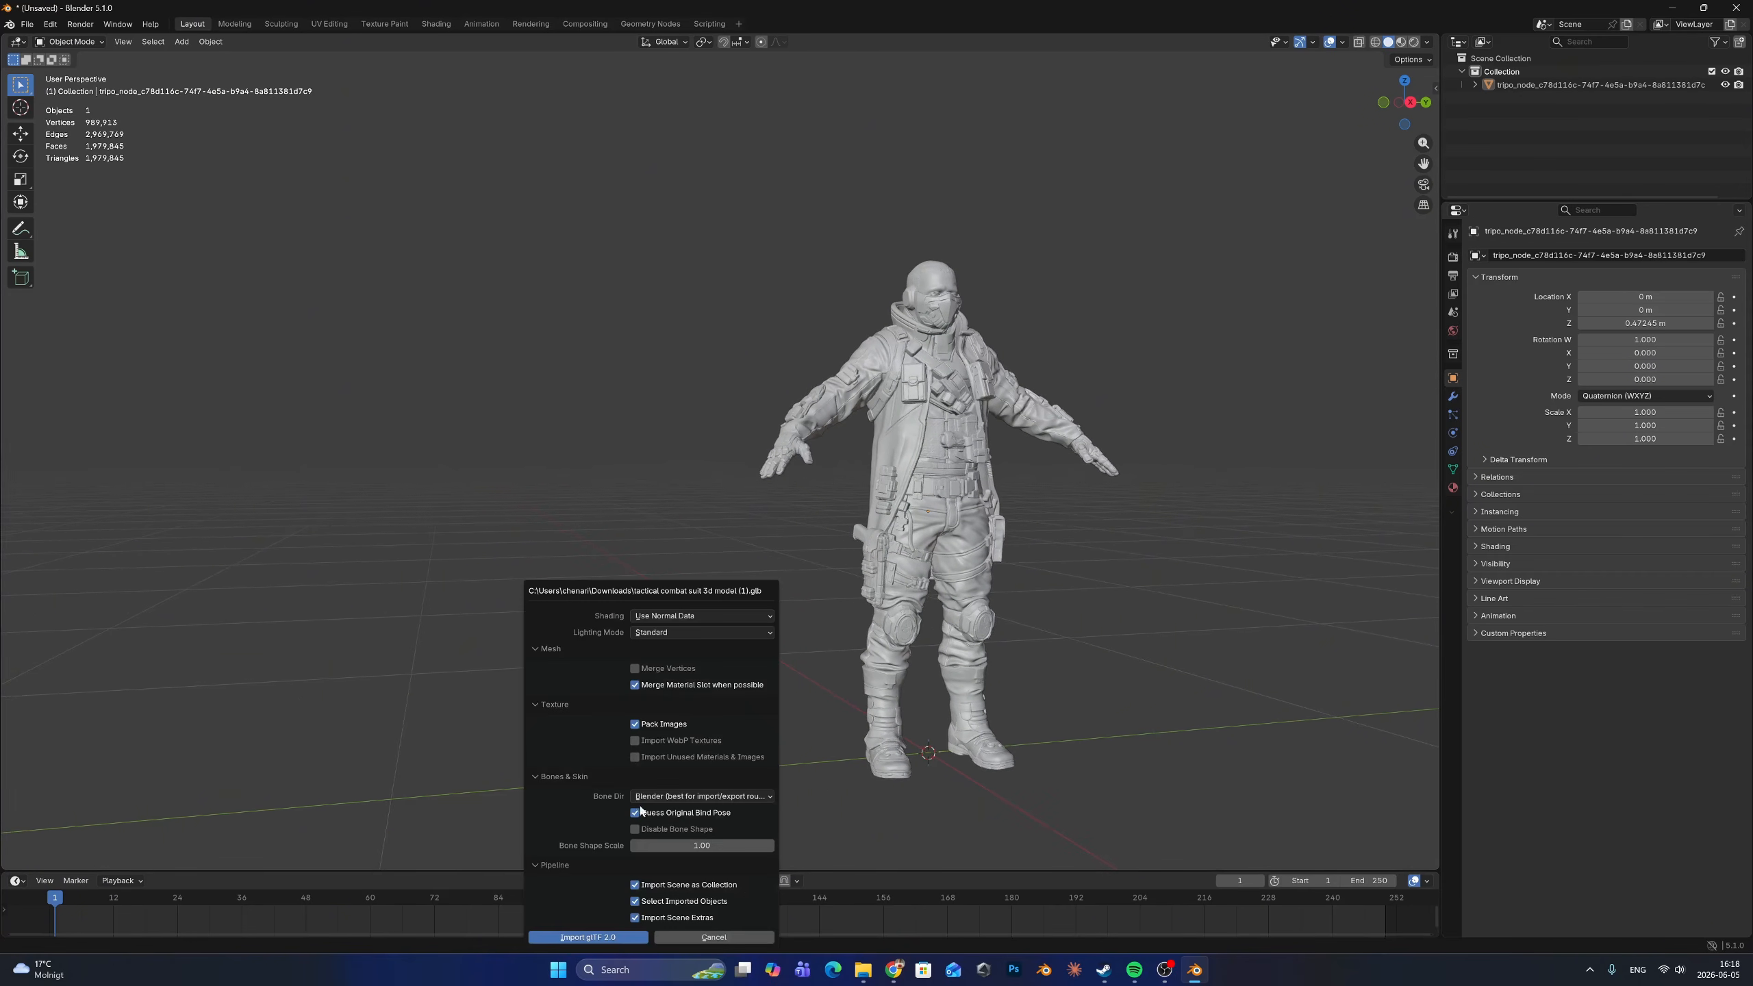
pyautogui.click(589, 937)
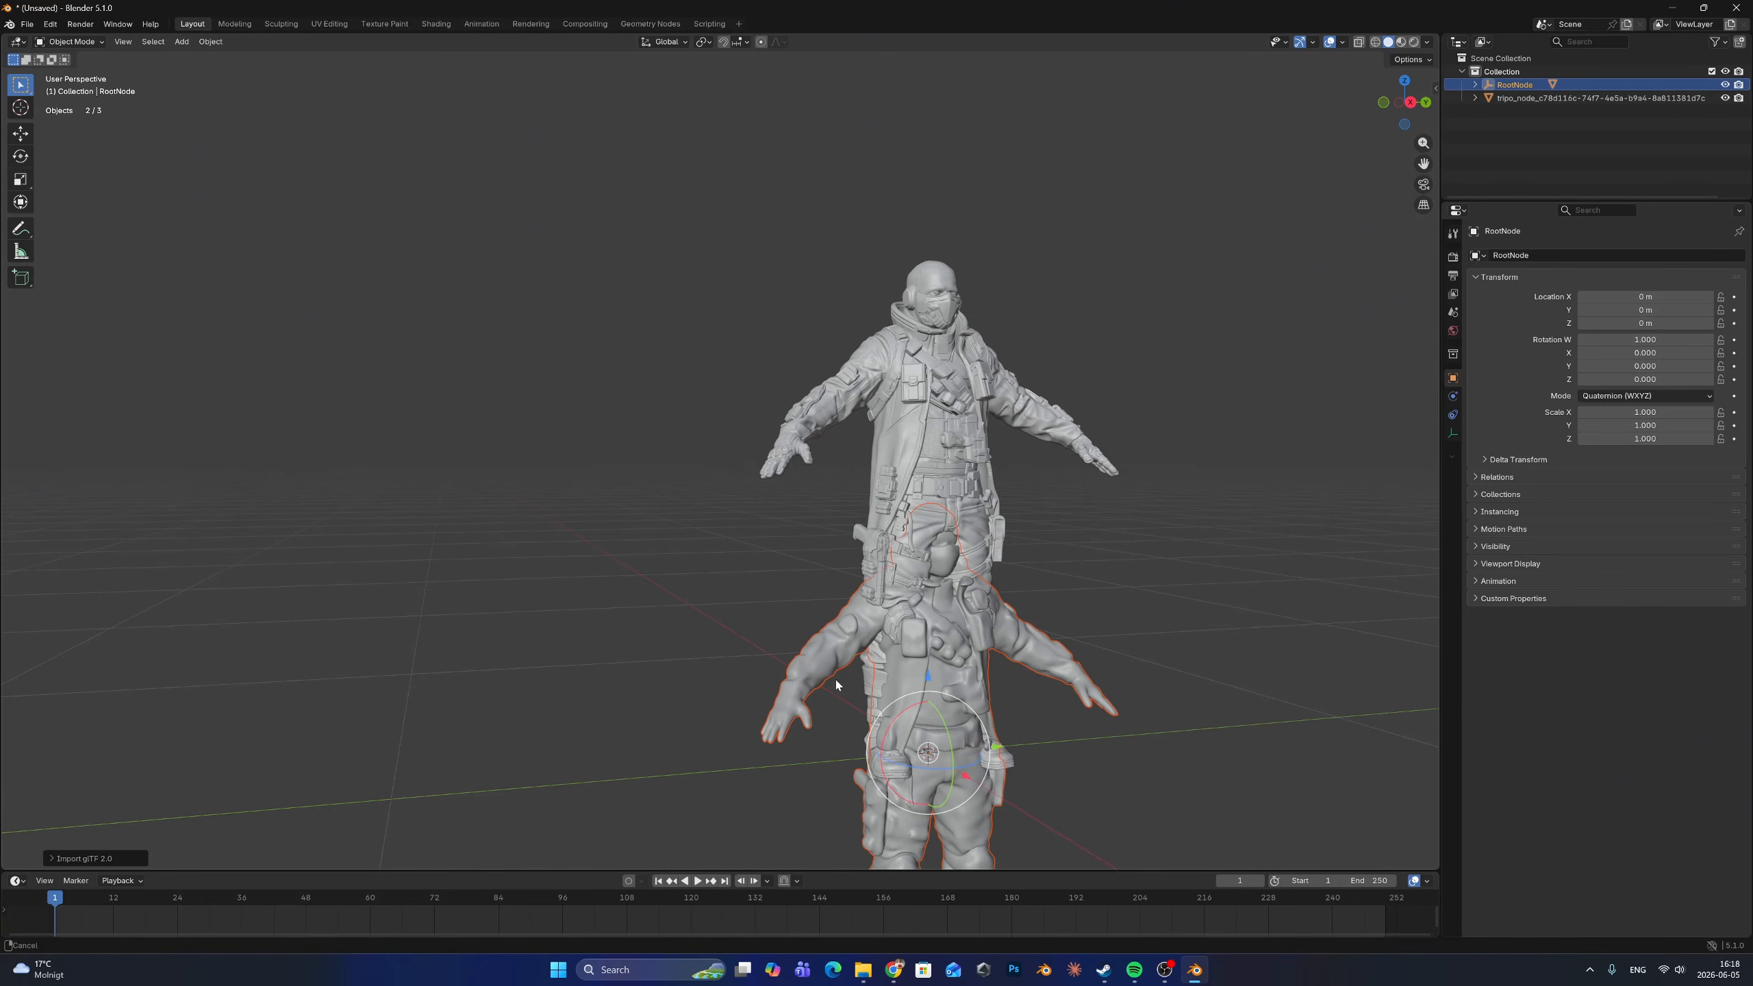
# Move the imported soldier horizontally clear of the high-poly soldier, about 0.63 m in the negative Y direction
pyautogui.moveTo(837, 685); pyautogui.dragTo(921, 694, button='middle')
pyautogui.press('g')
pyautogui.press('x')
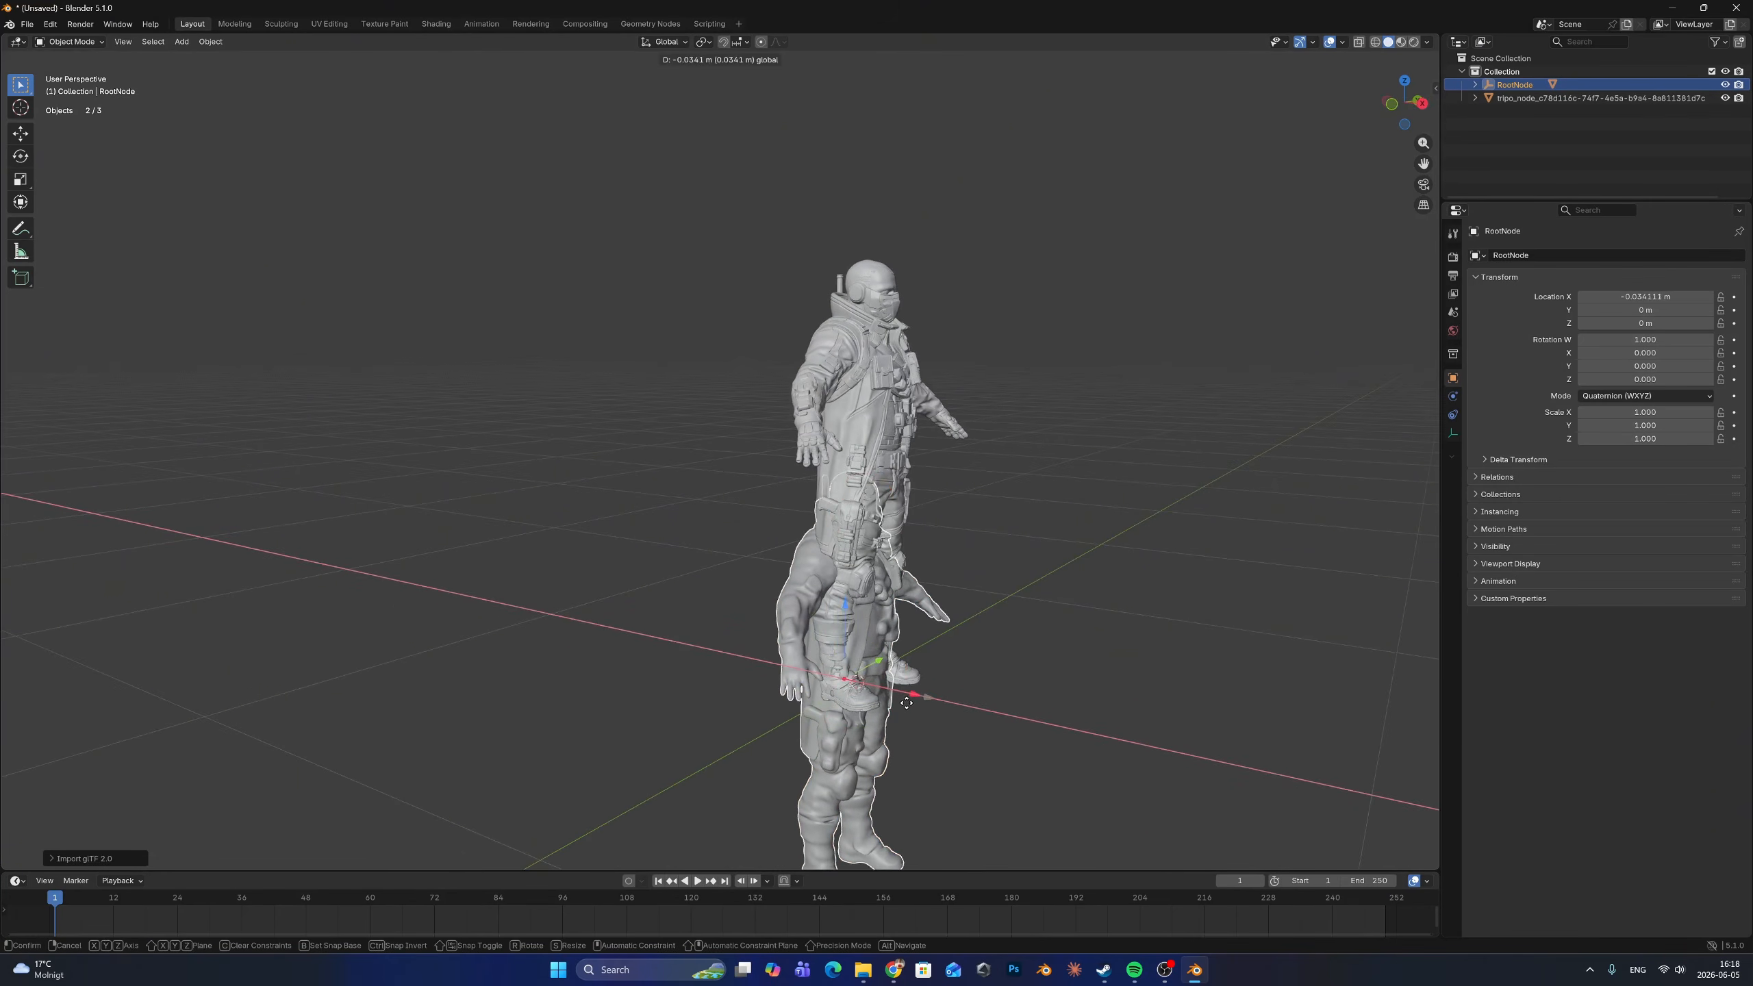
pyautogui.hotkey('shift', 'z')
pyautogui.click(752, 703)
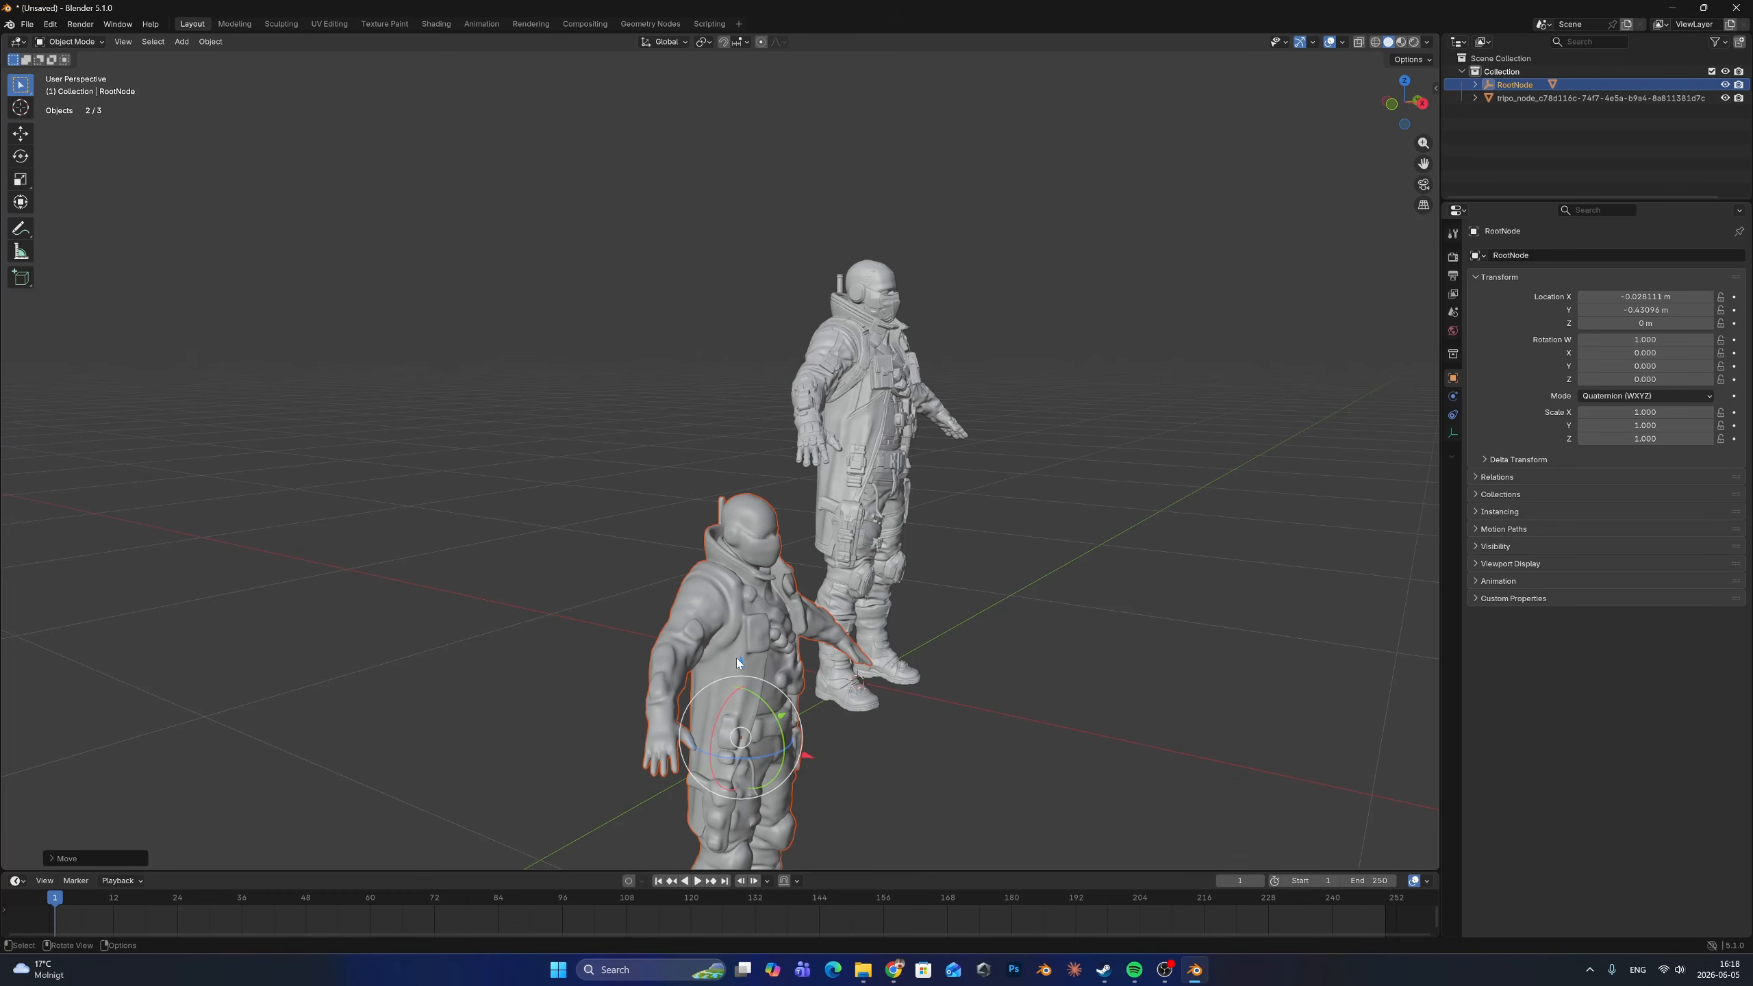
# Raise the imported soldier about 0.46 m to the high-poly model's level and shift it to about -0.74 m on Y
pyautogui.press('g')
pyautogui.press('z')
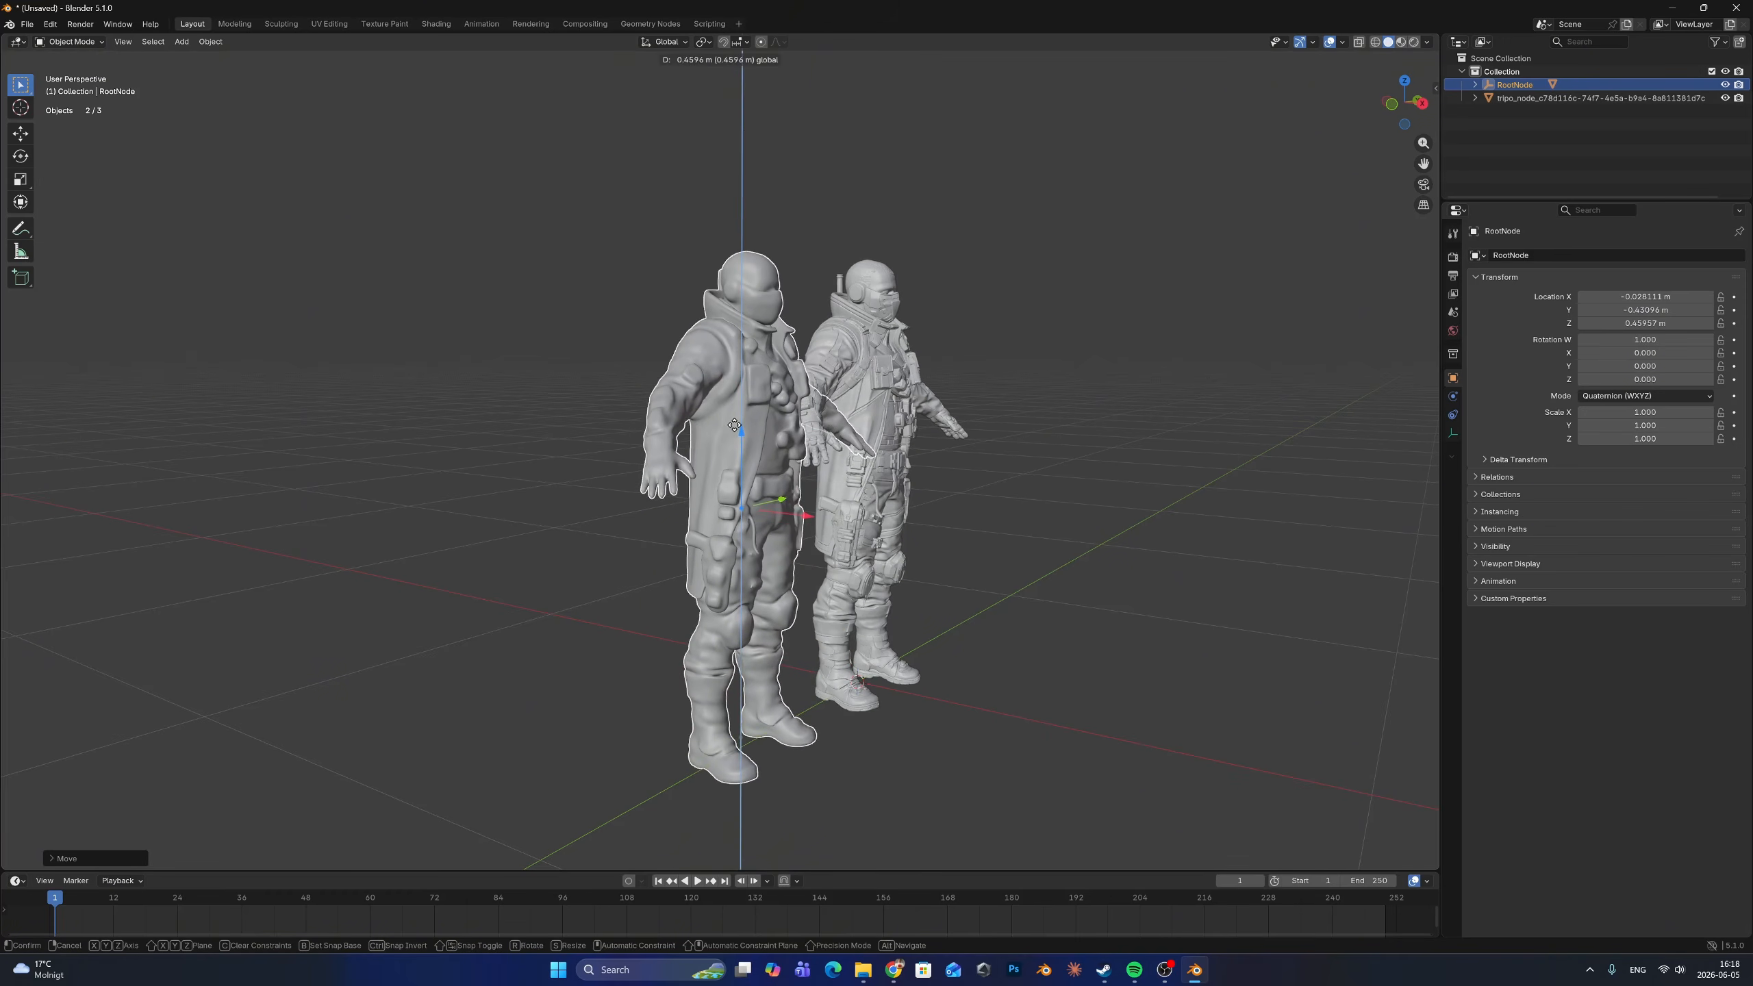
pyautogui.moveTo(734, 424); pyautogui.dragTo(734, 424)
pyautogui.moveTo(749, 442); pyautogui.dragTo(649, 434, button='middle')
pyautogui.moveTo(854, 525); pyautogui.dragTo(686, 528)
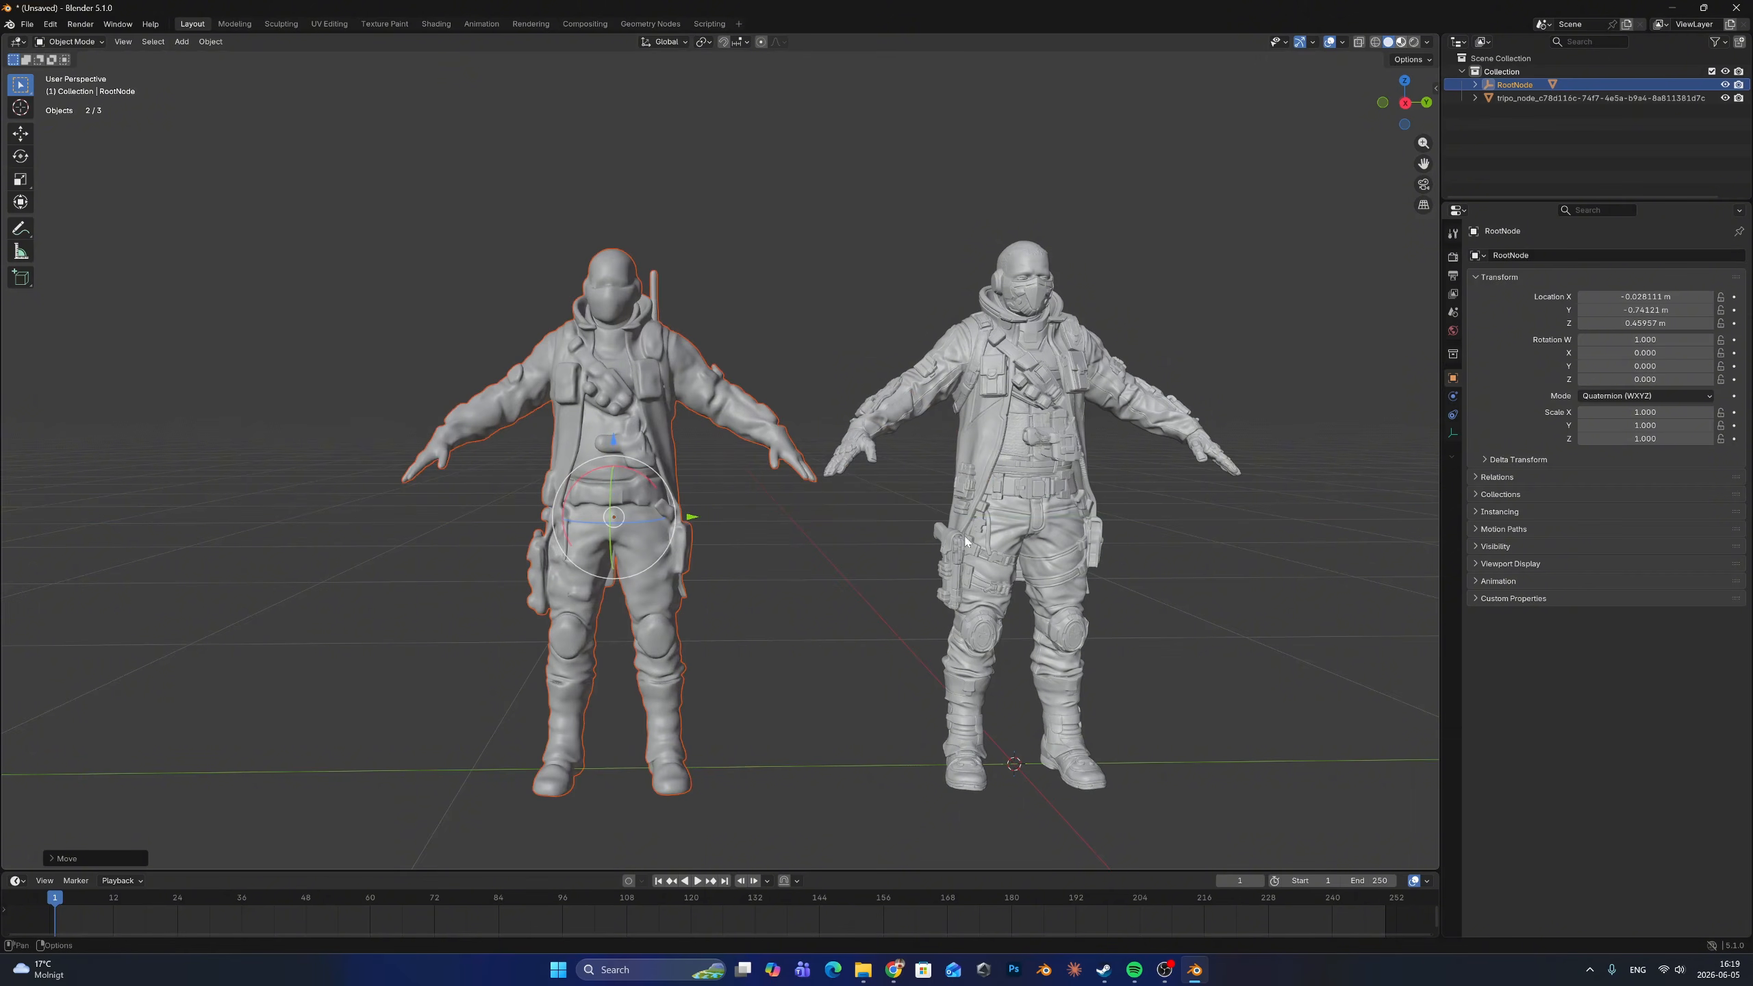
# Switch the viewport to Material Preview shading and view both soldiers side by side
pyautogui.press('z')
pyautogui.click(868, 620)
pyautogui.moveTo(783, 618); pyautogui.dragTo(680, 523, button='middle')
pyautogui.moveTo(732, 462); pyautogui.dragTo(828, 598, button='middle')
# Move the textured soldier mesh along Y to about -0.025 m, deselect it and compare the two models
pyautogui.click(627, 438)
pyautogui.press('g')
pyautogui.press('y')
pyautogui.click(711, 476)
pyautogui.click(735, 480)
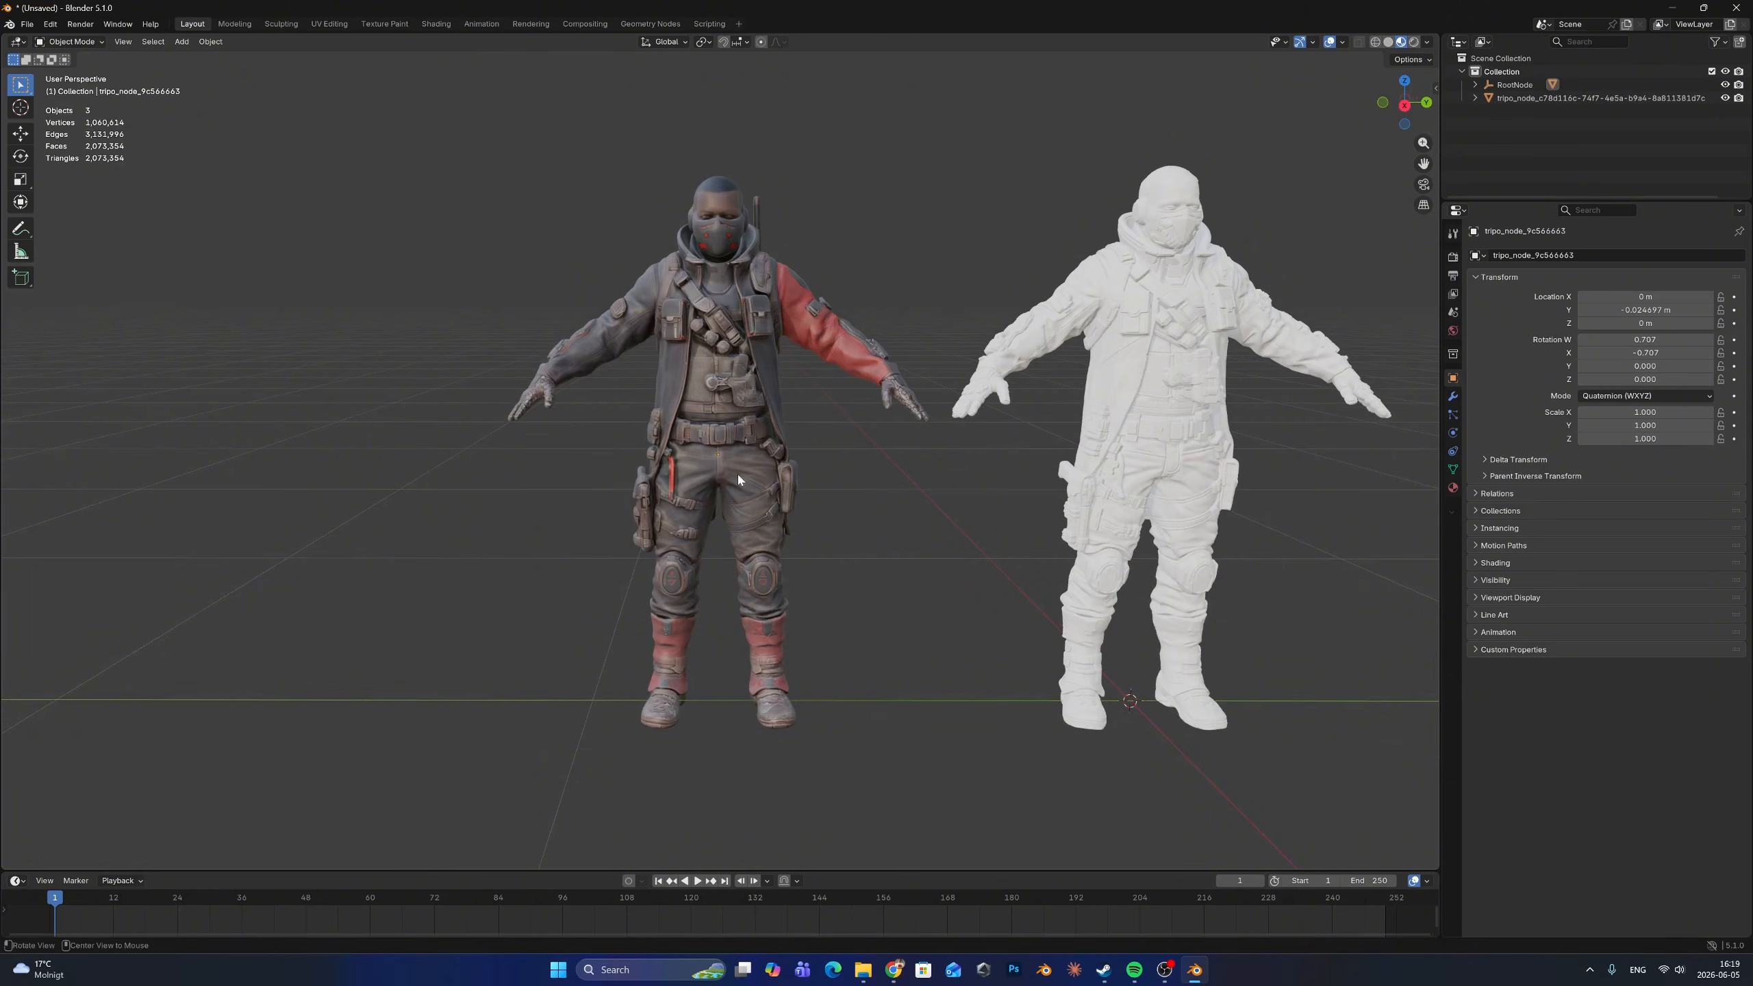
pyautogui.moveTo(740, 477); pyautogui.dragTo(705, 460, button='middle')
pyautogui.keyDown('shift'); pyautogui.moveTo(821, 464); pyautogui.dragTo(729, 445, button='middle'); pyautogui.keyUp('shift')
pyautogui.moveTo(729, 445); pyautogui.dragTo(749, 480, button='middle')
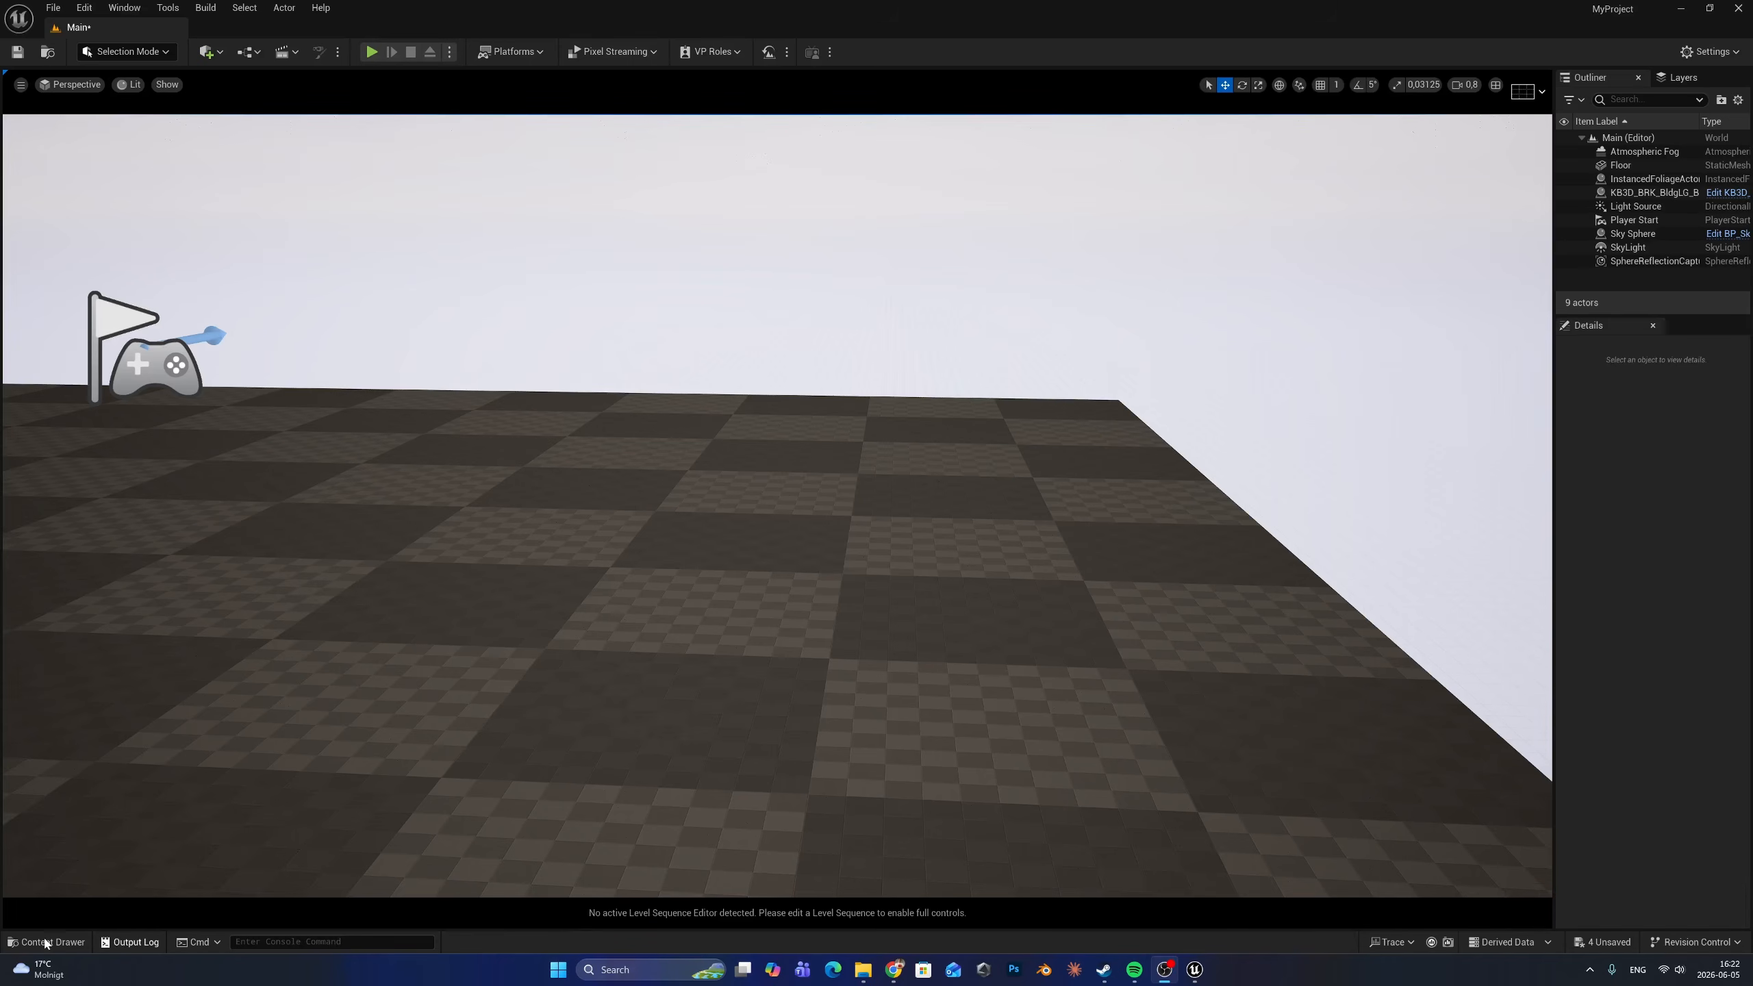
# Switch to Unreal Engine and place the tactical_combat_suit_3d_model__1_ static mesh on the level's floor
pyautogui.click(39, 943)
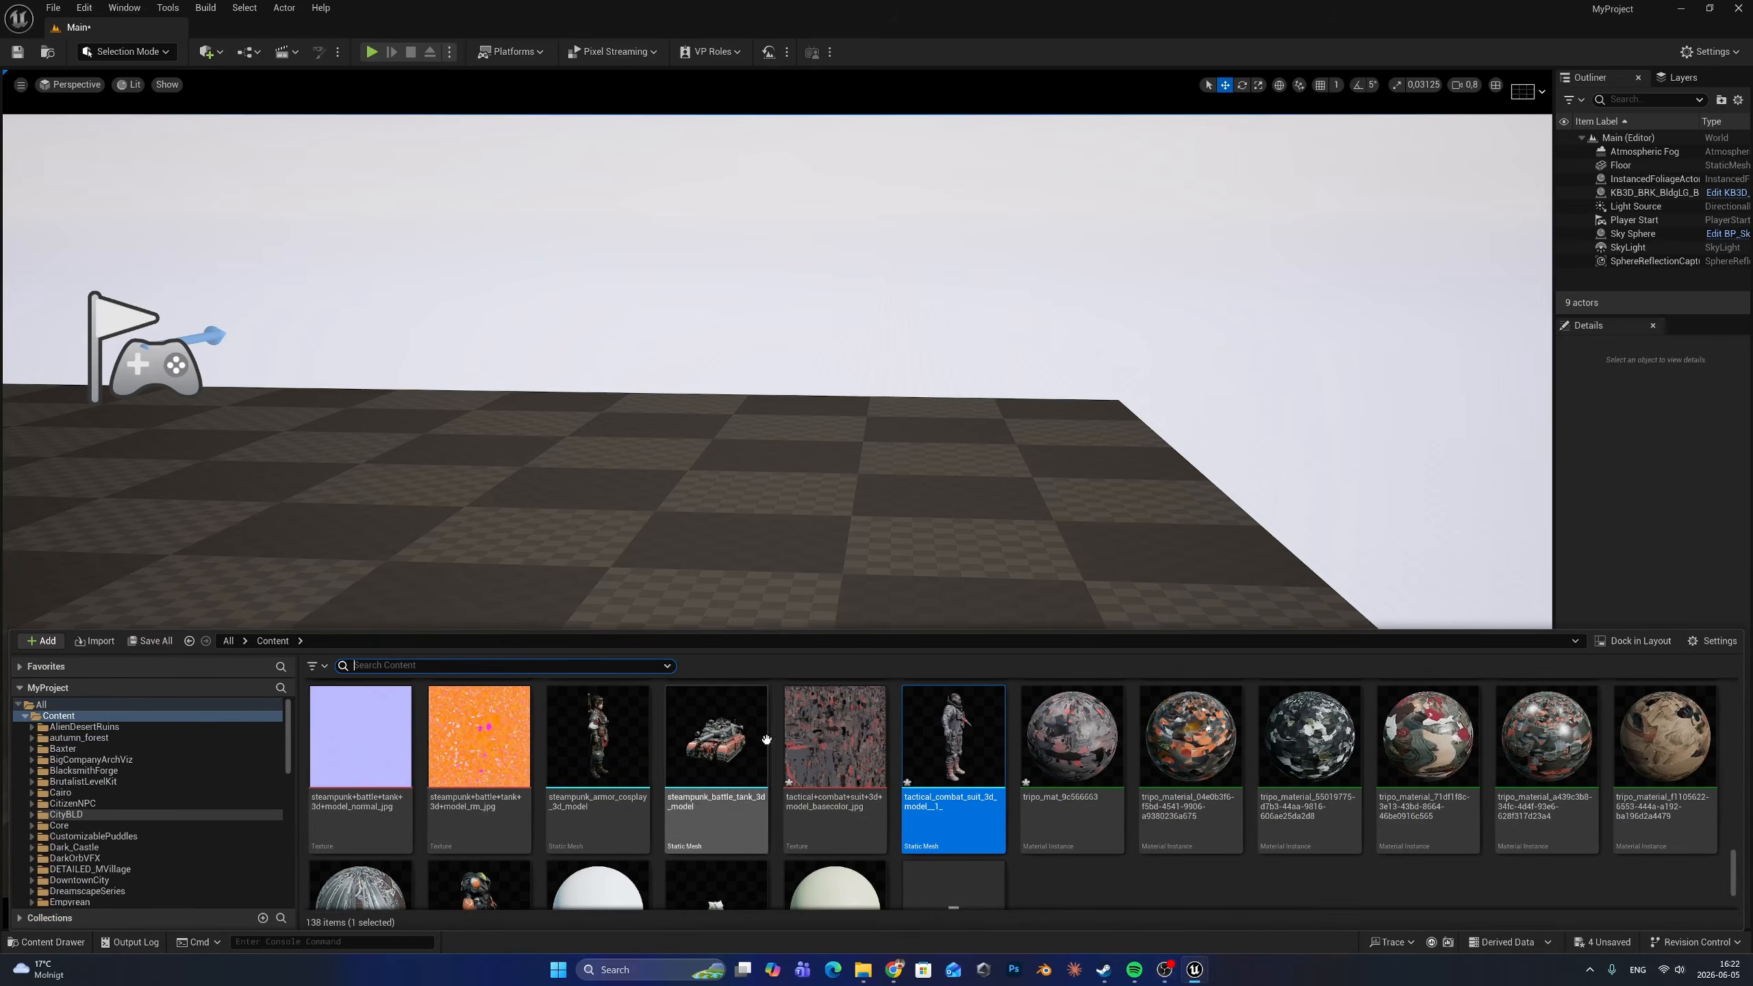
pyautogui.scroll(1, 989, 770)
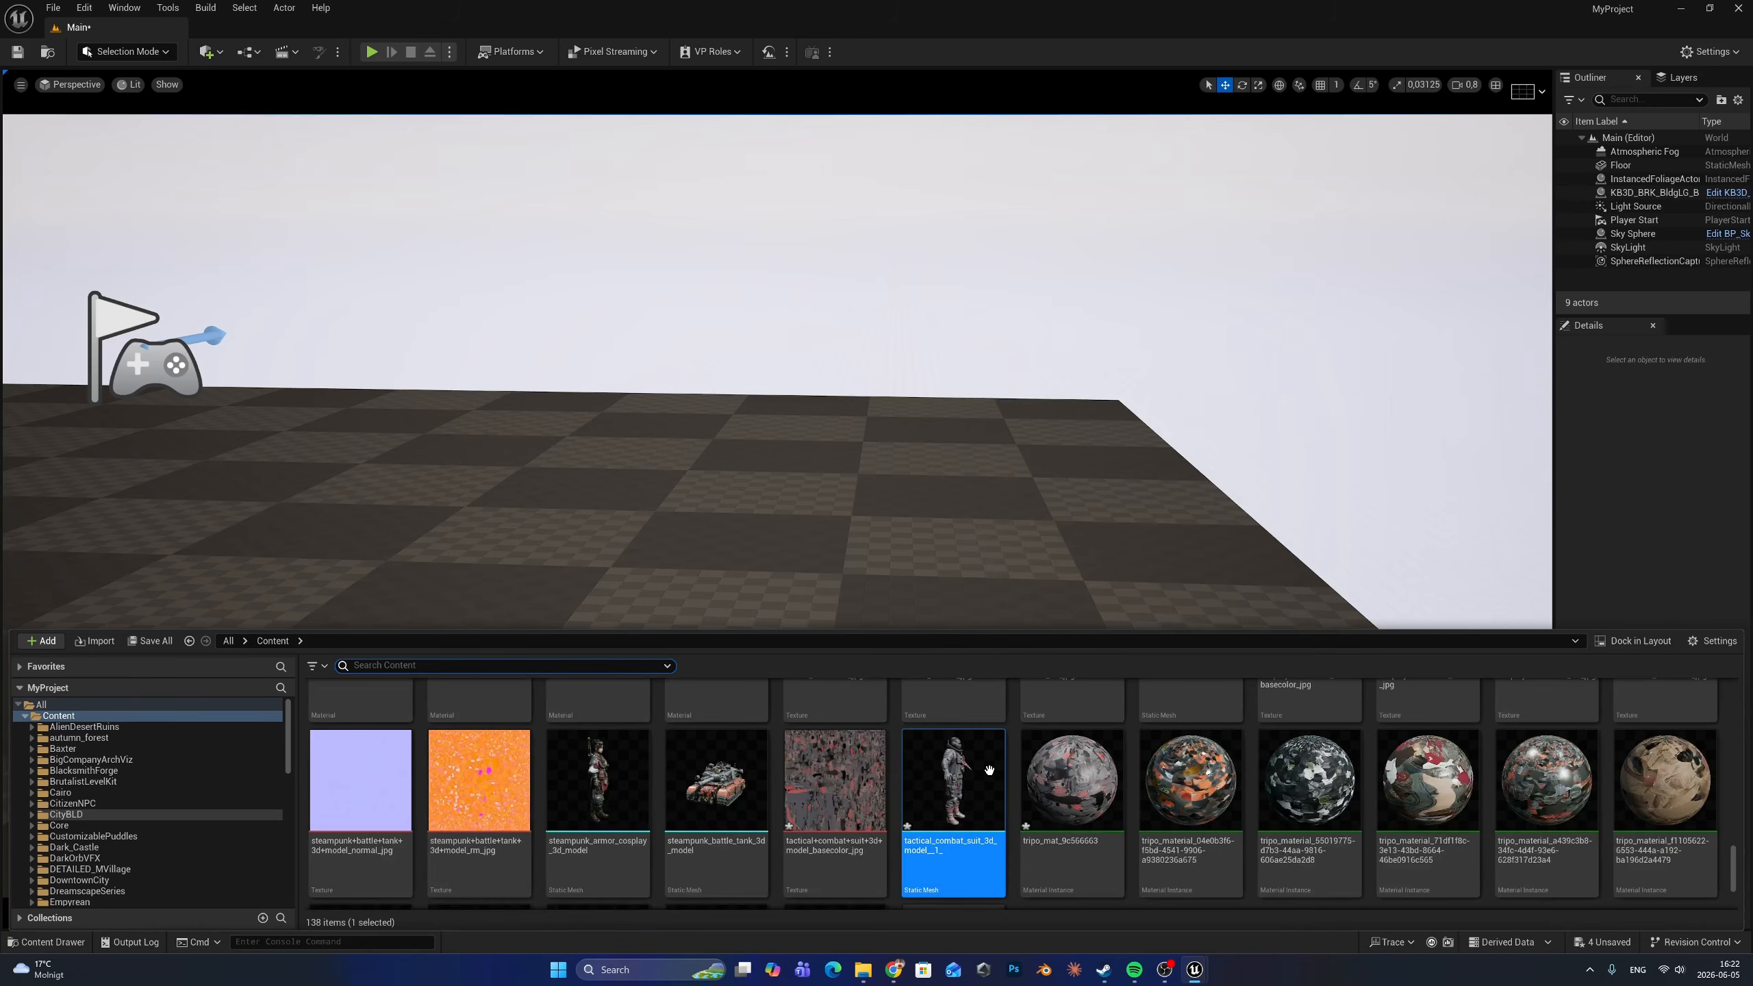
pyautogui.moveTo(984, 819)
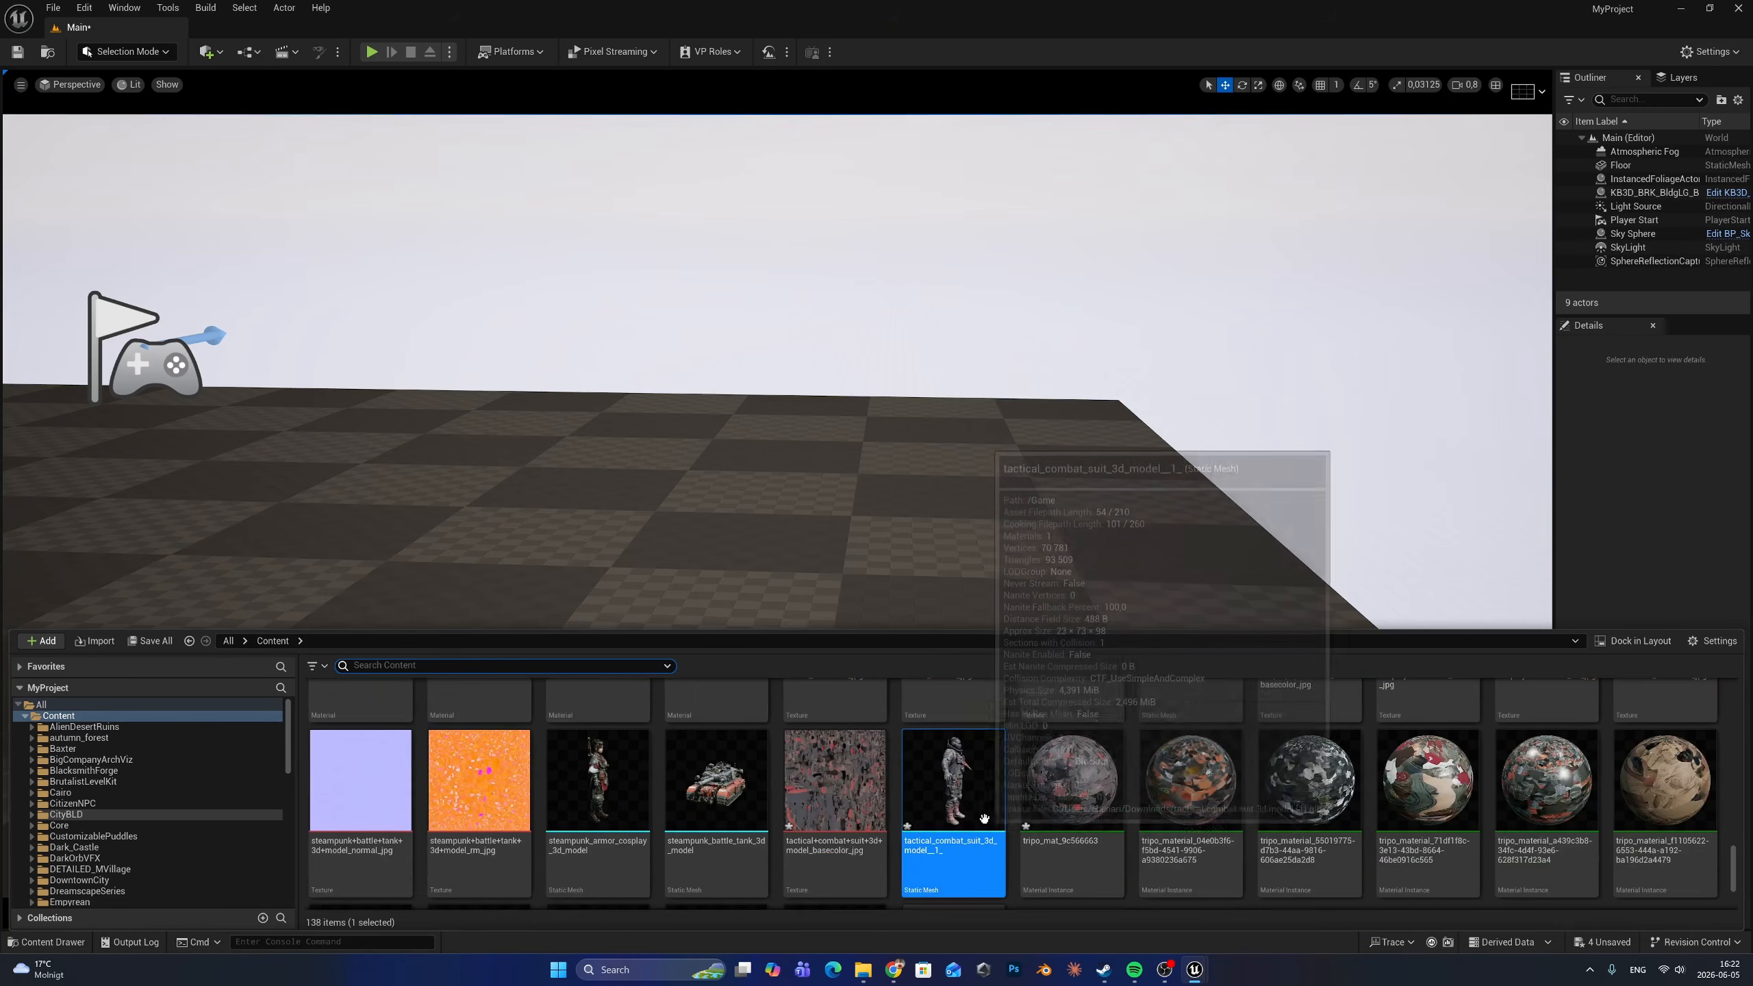
pyautogui.scroll(-1, 980, 815)
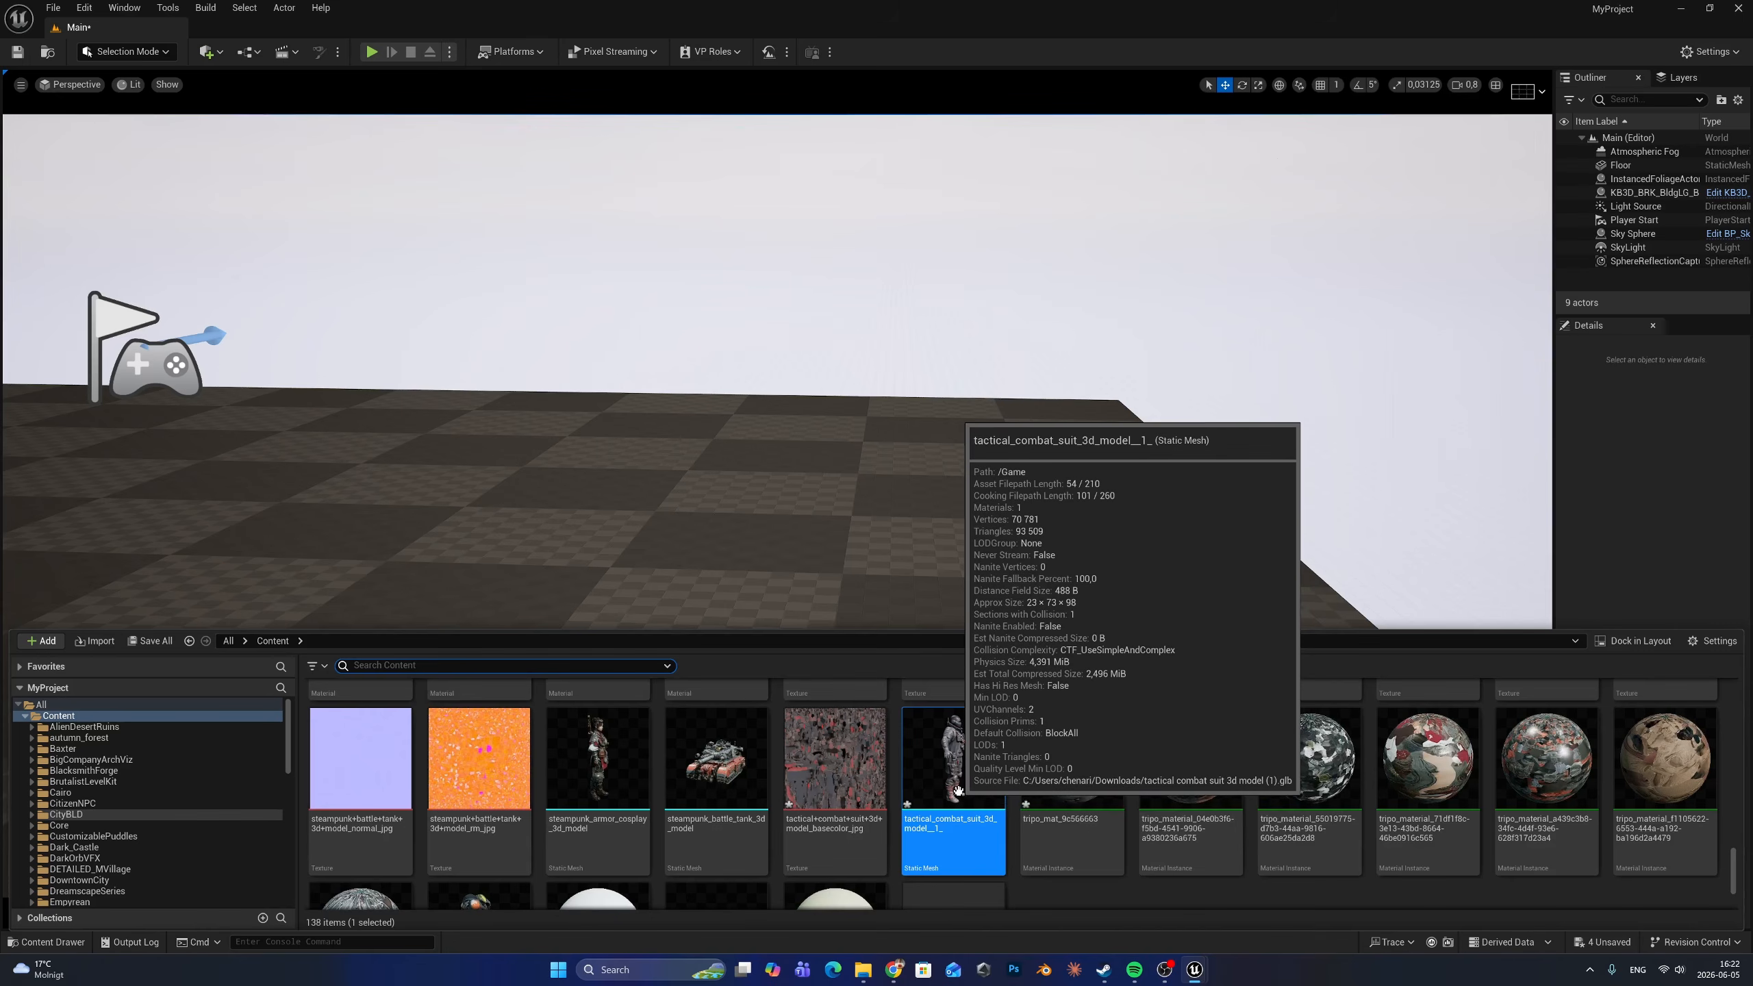
pyautogui.moveTo(958, 790); pyautogui.dragTo(837, 562)
pyautogui.press('w')
pyautogui.moveTo(838, 562); pyautogui.dragTo(859, 607, button='right')
pyautogui.press('s')
# Rotate the soldier about 177° around its vertical axis to face the camera and raise it until its feet stand on the floor
pyautogui.press('e')
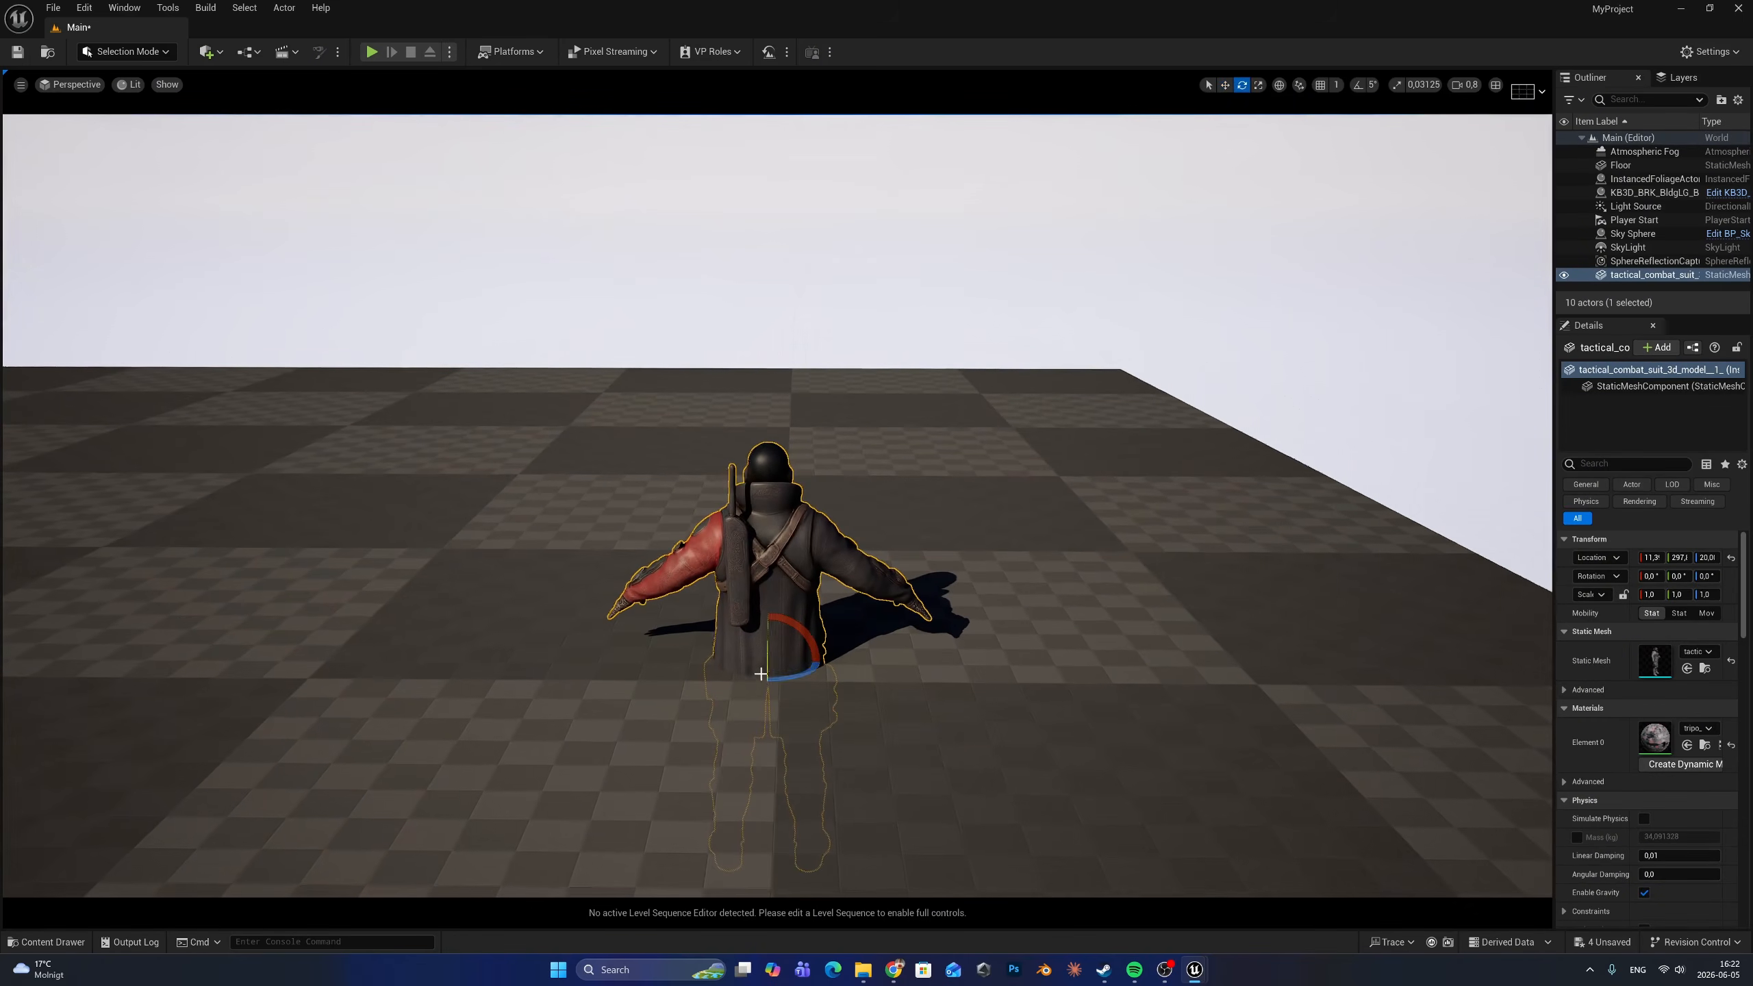
pyautogui.moveTo(813, 674); pyautogui.dragTo(929, 676)
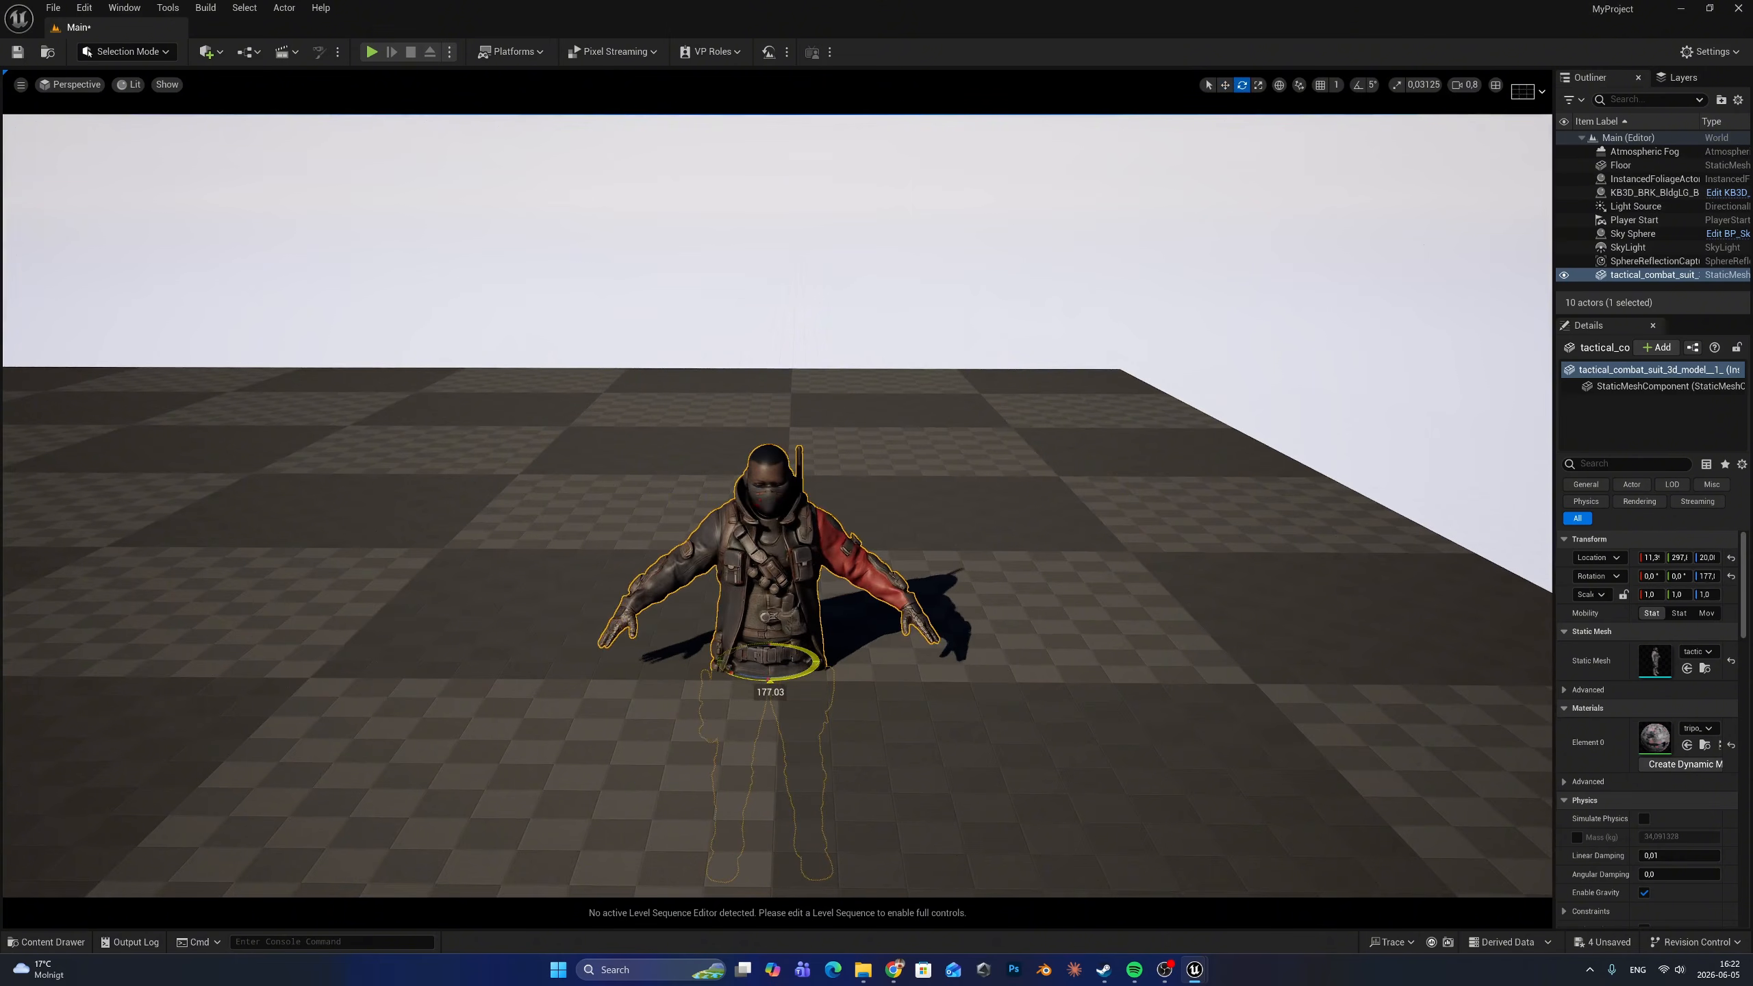
pyautogui.moveTo(774, 630); pyautogui.dragTo(785, 417)
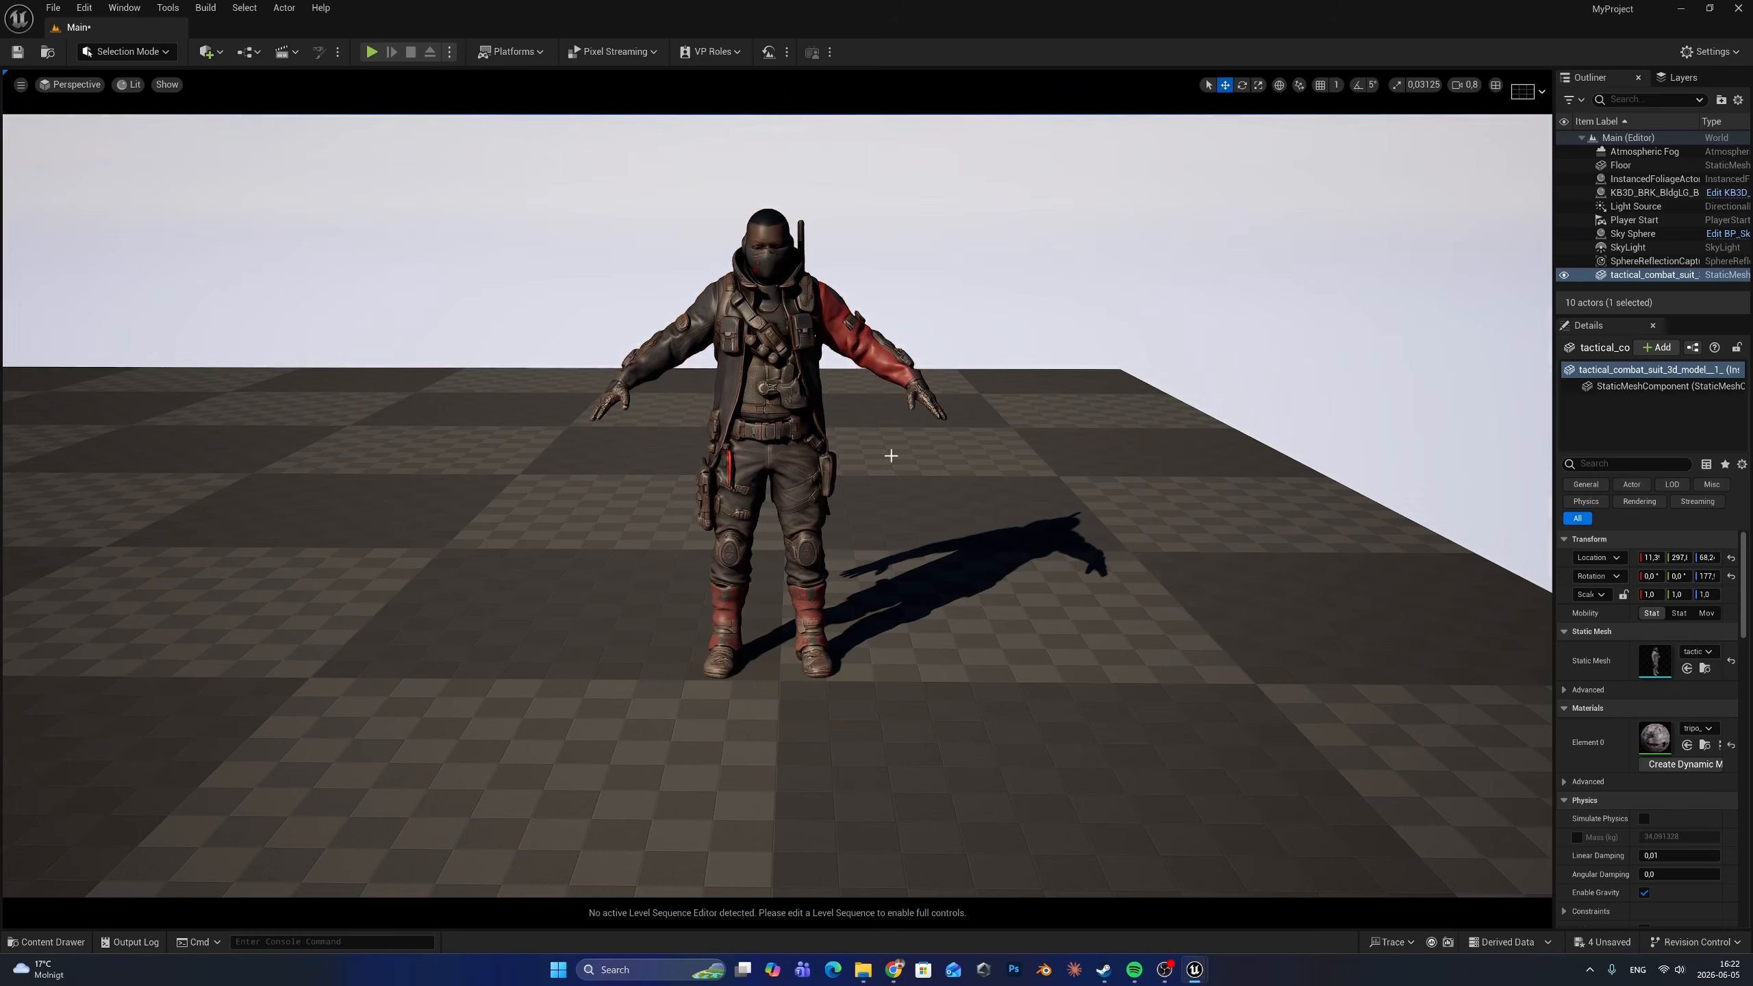
# Frame the whole soldier from a lower camera angle and enable a custom screen percentage override for the viewport
pyautogui.press('w')
pyautogui.moveTo(895, 469)
pyautogui.mouseDown(button='right')
pyautogui.moveTo(896, 428)
pyautogui.moveTo(911, 443)
pyautogui.moveTo(887, 441)
pyautogui.moveTo(911, 444)
pyautogui.mouseUp(button='right')
pyautogui.press('s')
pyautogui.press('w')
pyautogui.press('s')
pyautogui.scroll(-4, 911, 443)
pyautogui.press('a')
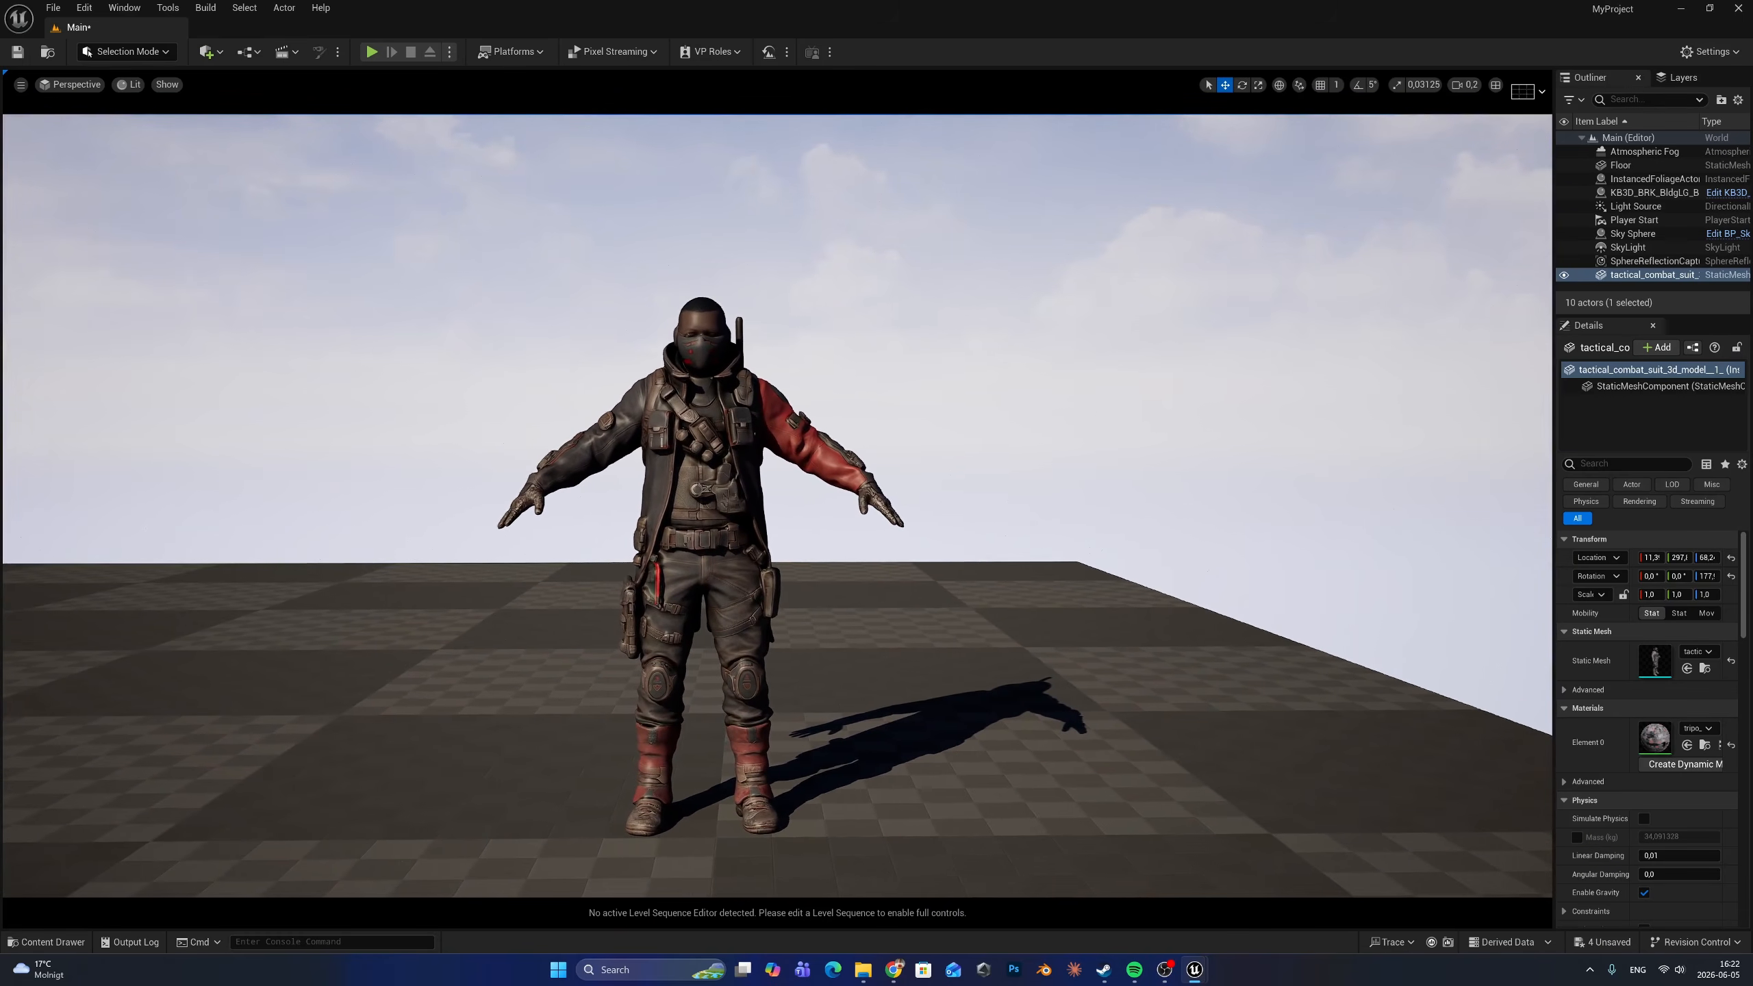
pyautogui.click(21, 85)
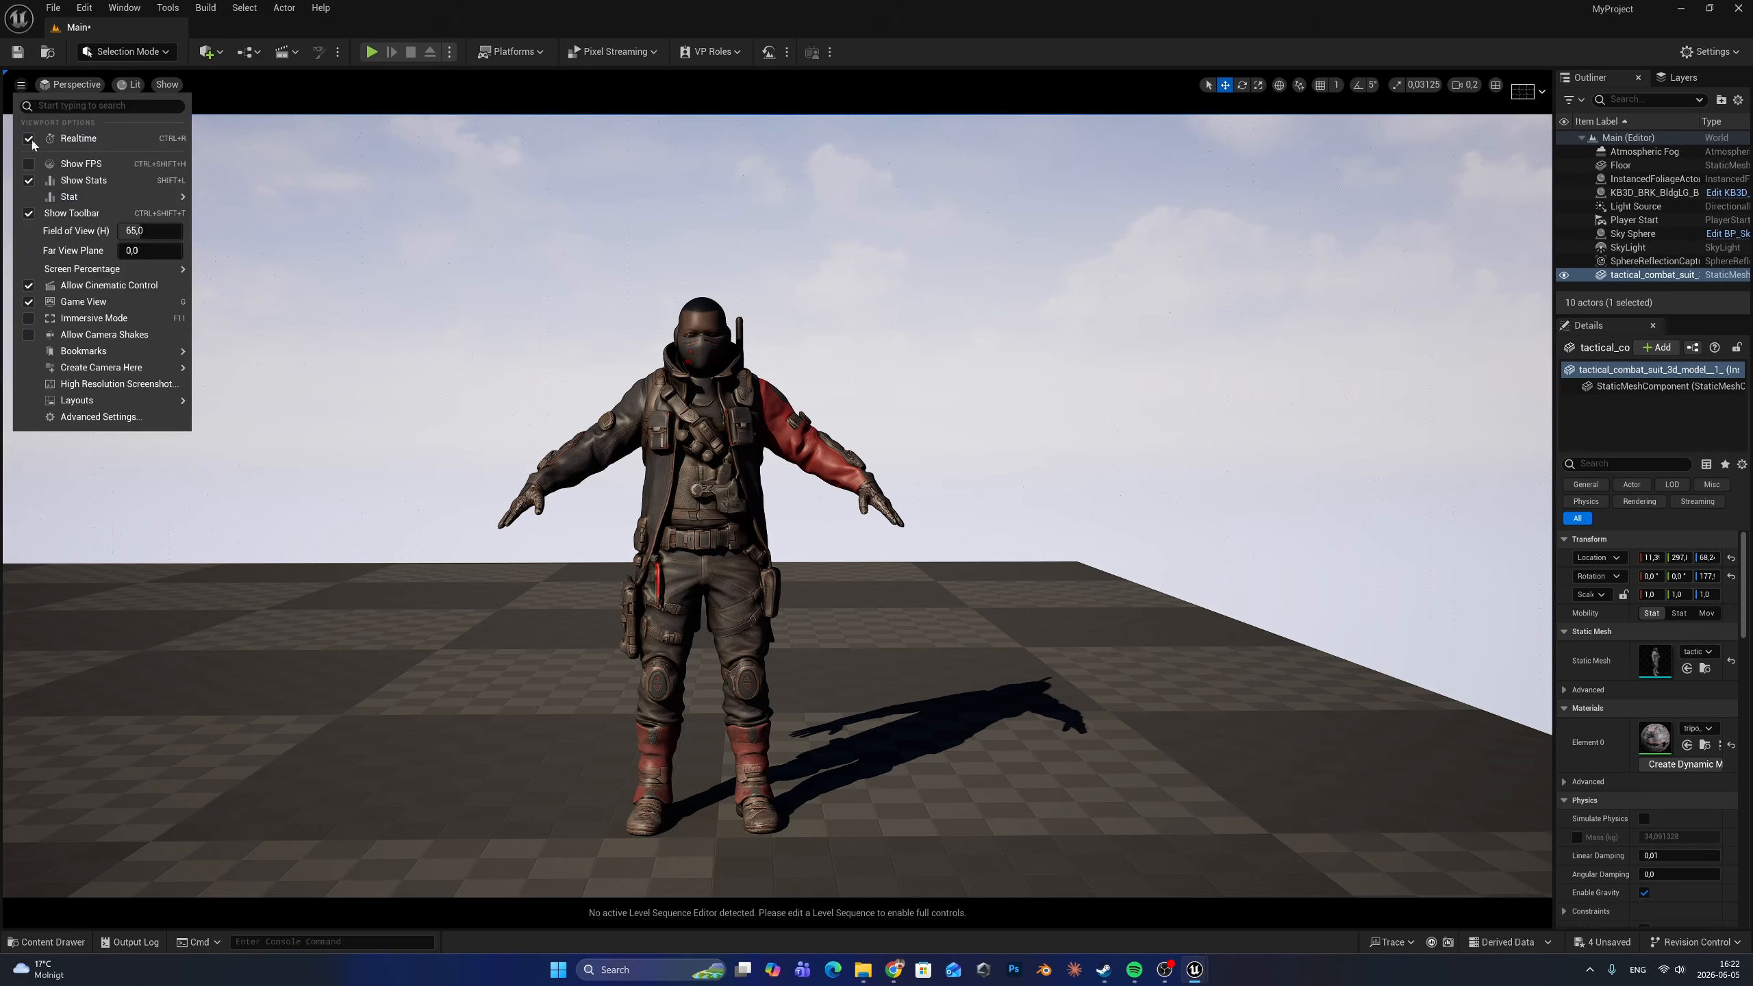
pyautogui.moveTo(95, 268)
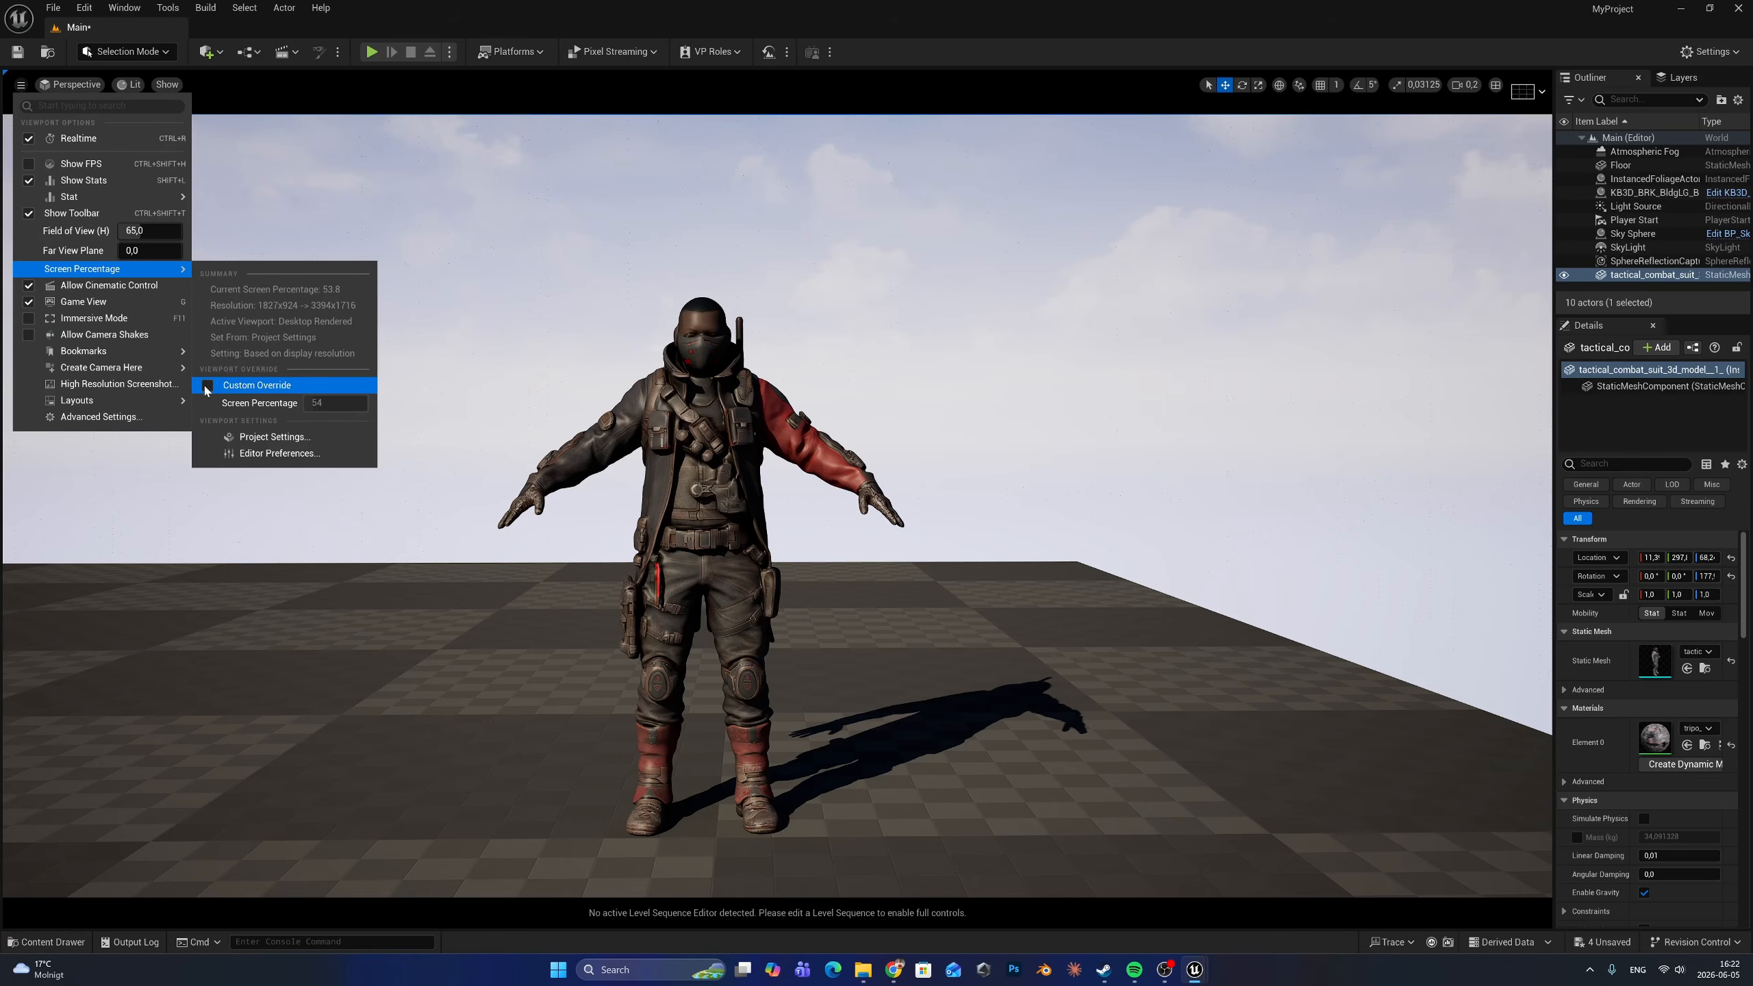
pyautogui.click(207, 387)
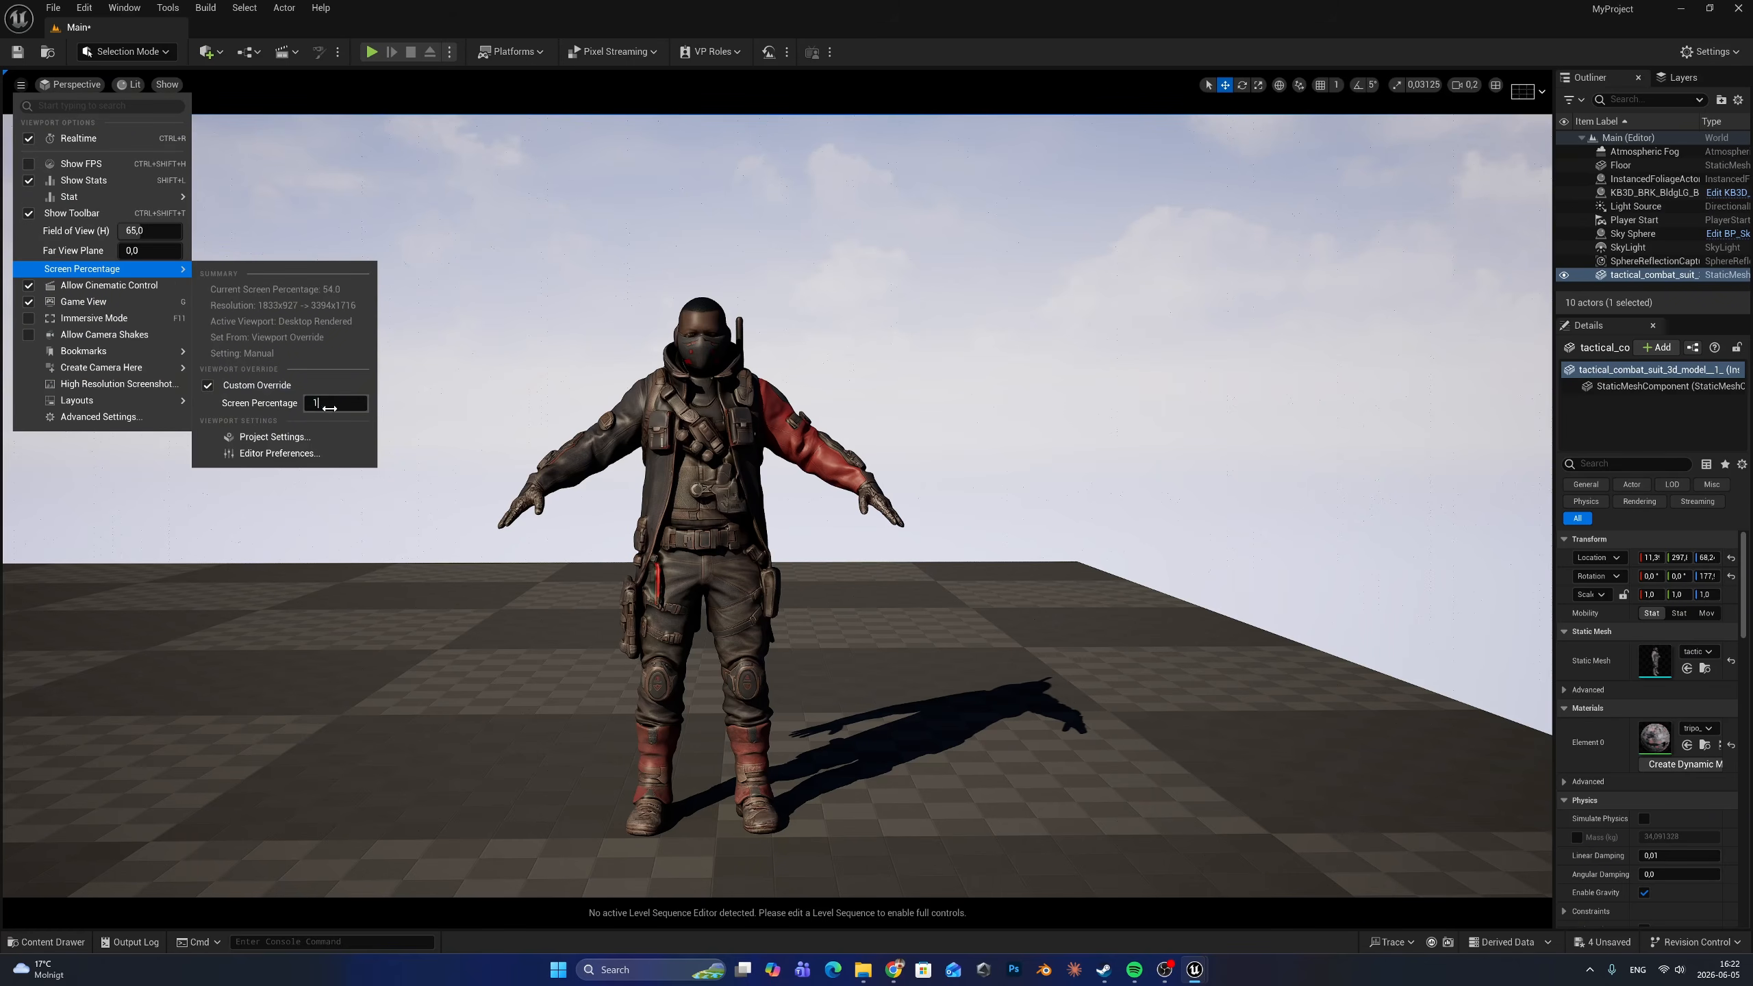
# Examine the soldier in the level from the front, the sides and up close, checking its texture and geometry detail
pyautogui.moveTo(707, 469); pyautogui.dragTo(1395, 394, button='right')
pyautogui.scroll(2, 707, 469)
pyautogui.press('a')
pyautogui.press('w')
pyautogui.scroll(1, 804, 481)
pyautogui.press('a')
pyautogui.press('a')
pyautogui.press('s')
pyautogui.scroll(-2, 1370, 518)
pyautogui.press('w')
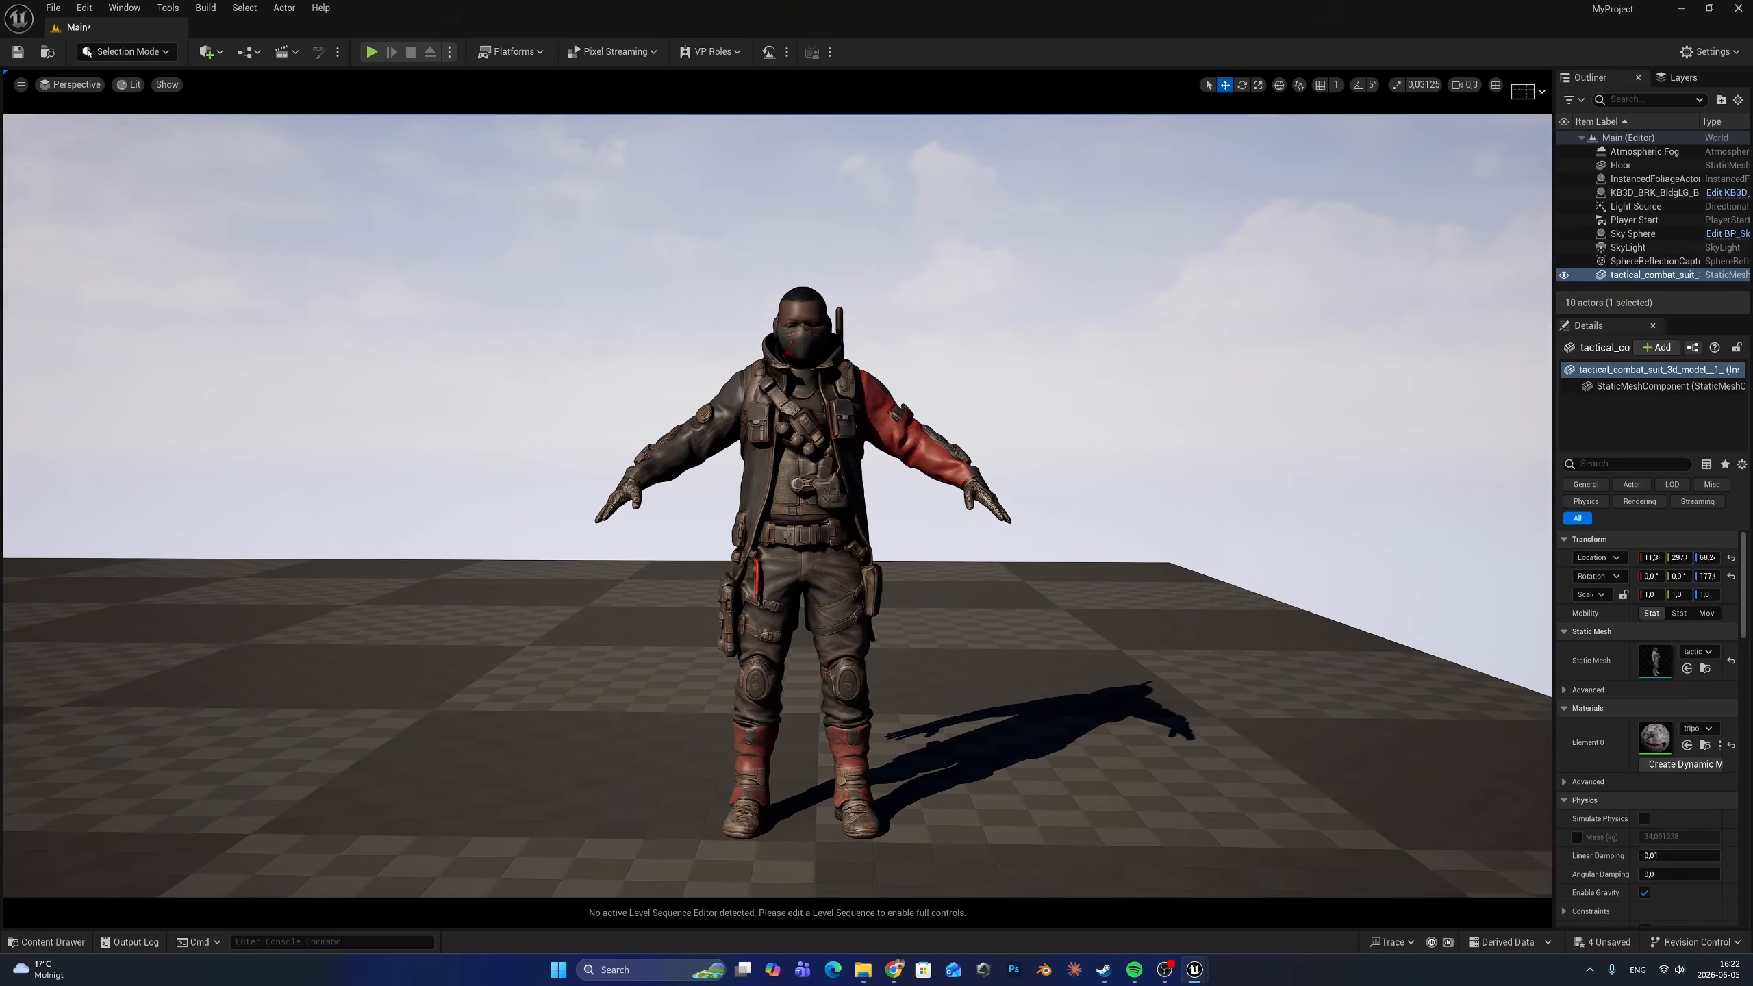
pyautogui.press('a')
pyautogui.moveTo(1394, 394); pyautogui.dragTo(1189, 399, button='right')
pyautogui.press('d')
pyautogui.press('a')
pyautogui.press('a')
pyautogui.press('d')
pyautogui.press('d')
pyautogui.press('w')
pyautogui.press('d')
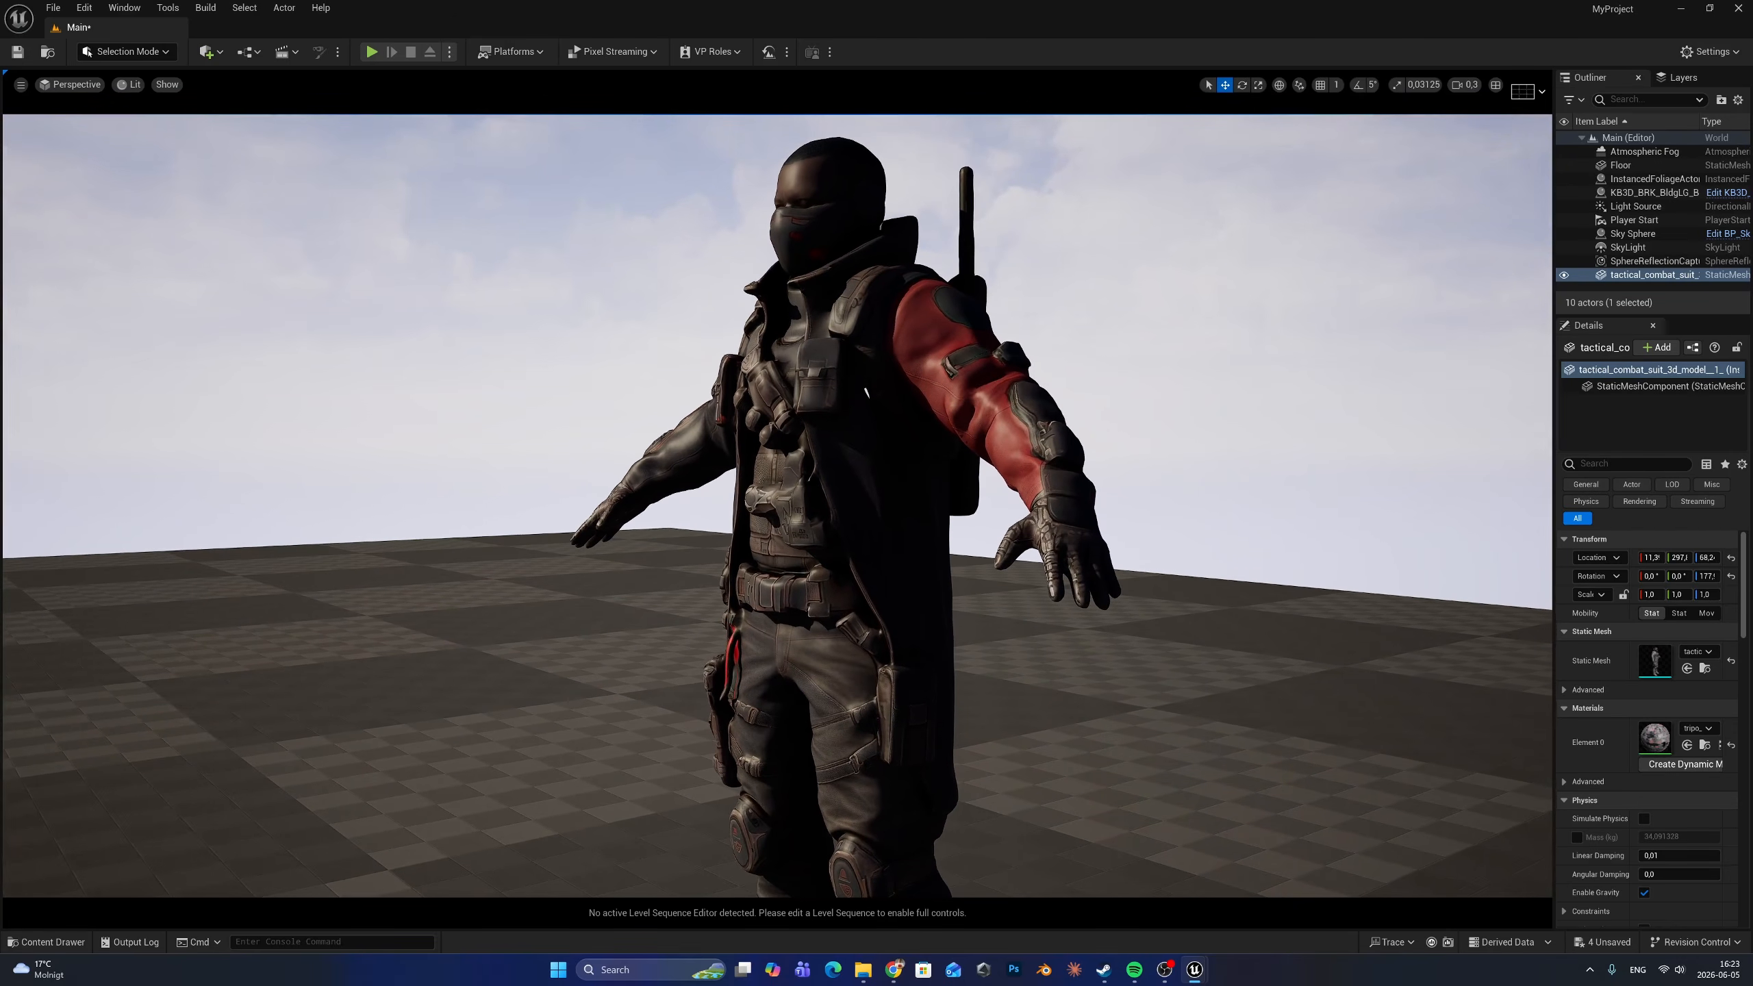
pyautogui.press('s')
pyautogui.press('a')
pyautogui.moveTo(778, 498); pyautogui.dragTo(960, 496, button='right')
pyautogui.press('s')
pyautogui.press('s')
pyautogui.moveTo(778, 497); pyautogui.dragTo(891, 494, button='right')
pyautogui.press('w')
pyautogui.press('a')
pyautogui.press('a')
pyautogui.press('s')
pyautogui.press('d')
pyautogui.press('d')
pyautogui.press('w')
pyautogui.press('a')
pyautogui.press('s')
pyautogui.press('d')
pyautogui.press('w')
pyautogui.press('s')
pyautogui.press('a')
pyautogui.press('w')
pyautogui.press('d')
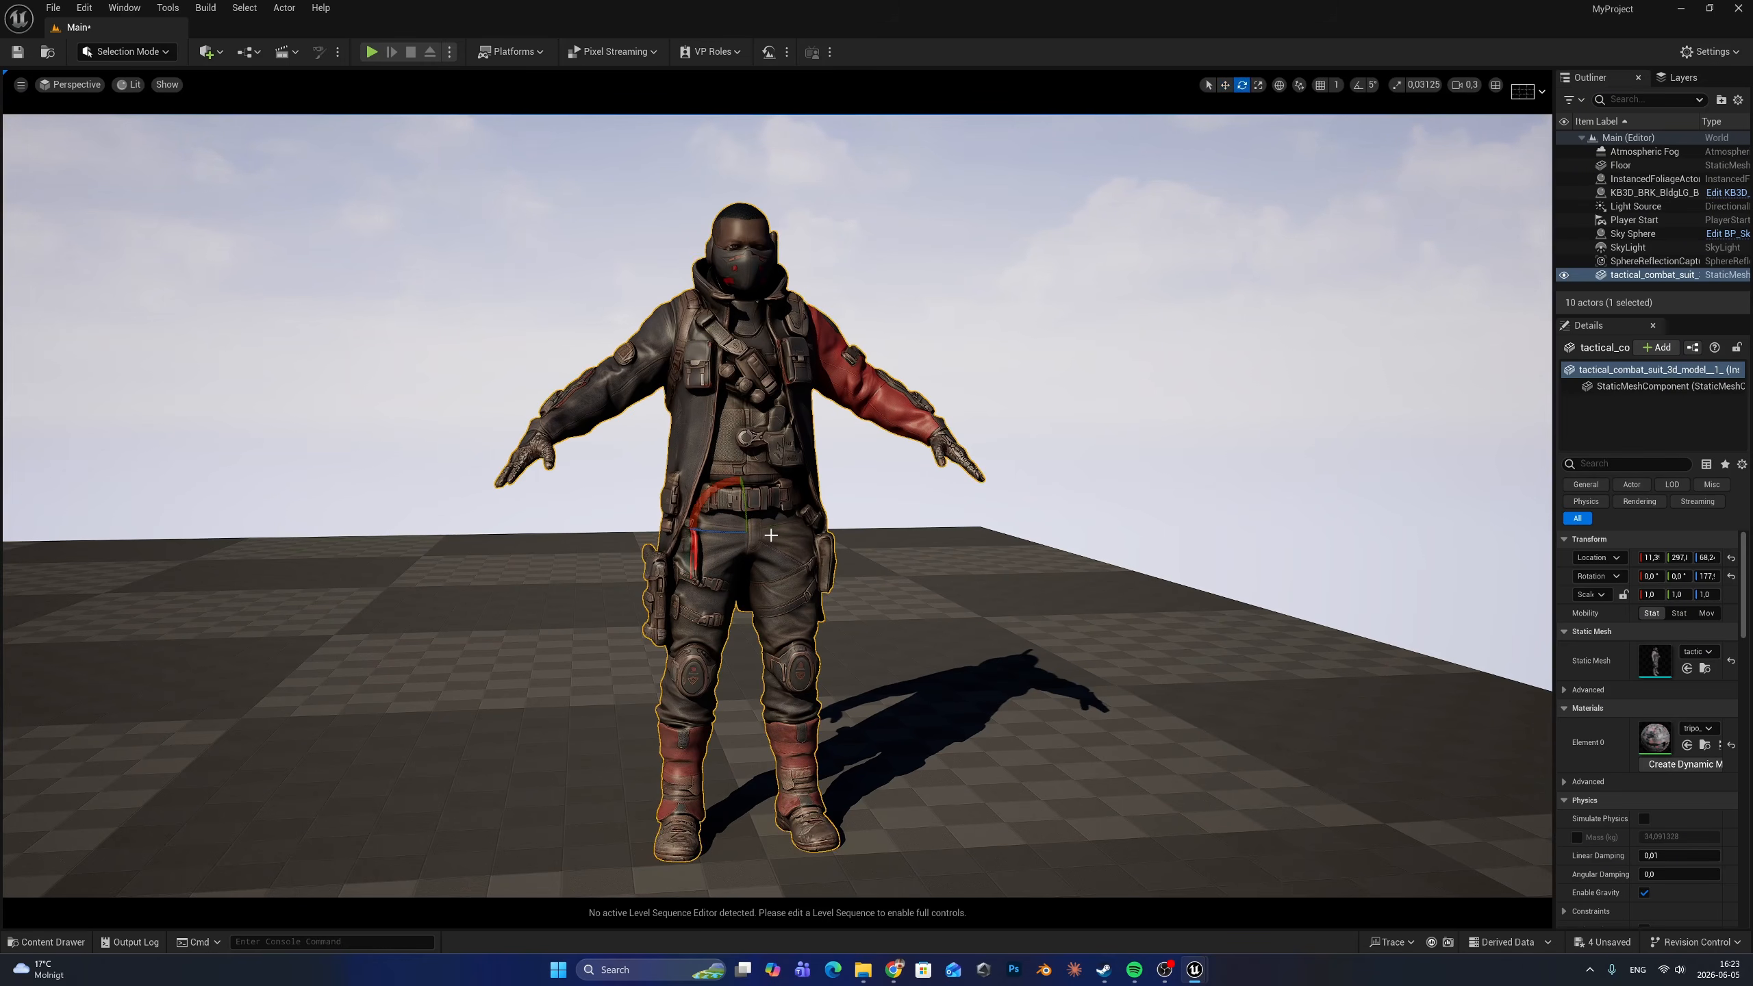
# Rotate the soldier around its vertical axis to about 225° and frame it from the front
pyautogui.moveTo(724, 532); pyautogui.dragTo(784, 532)
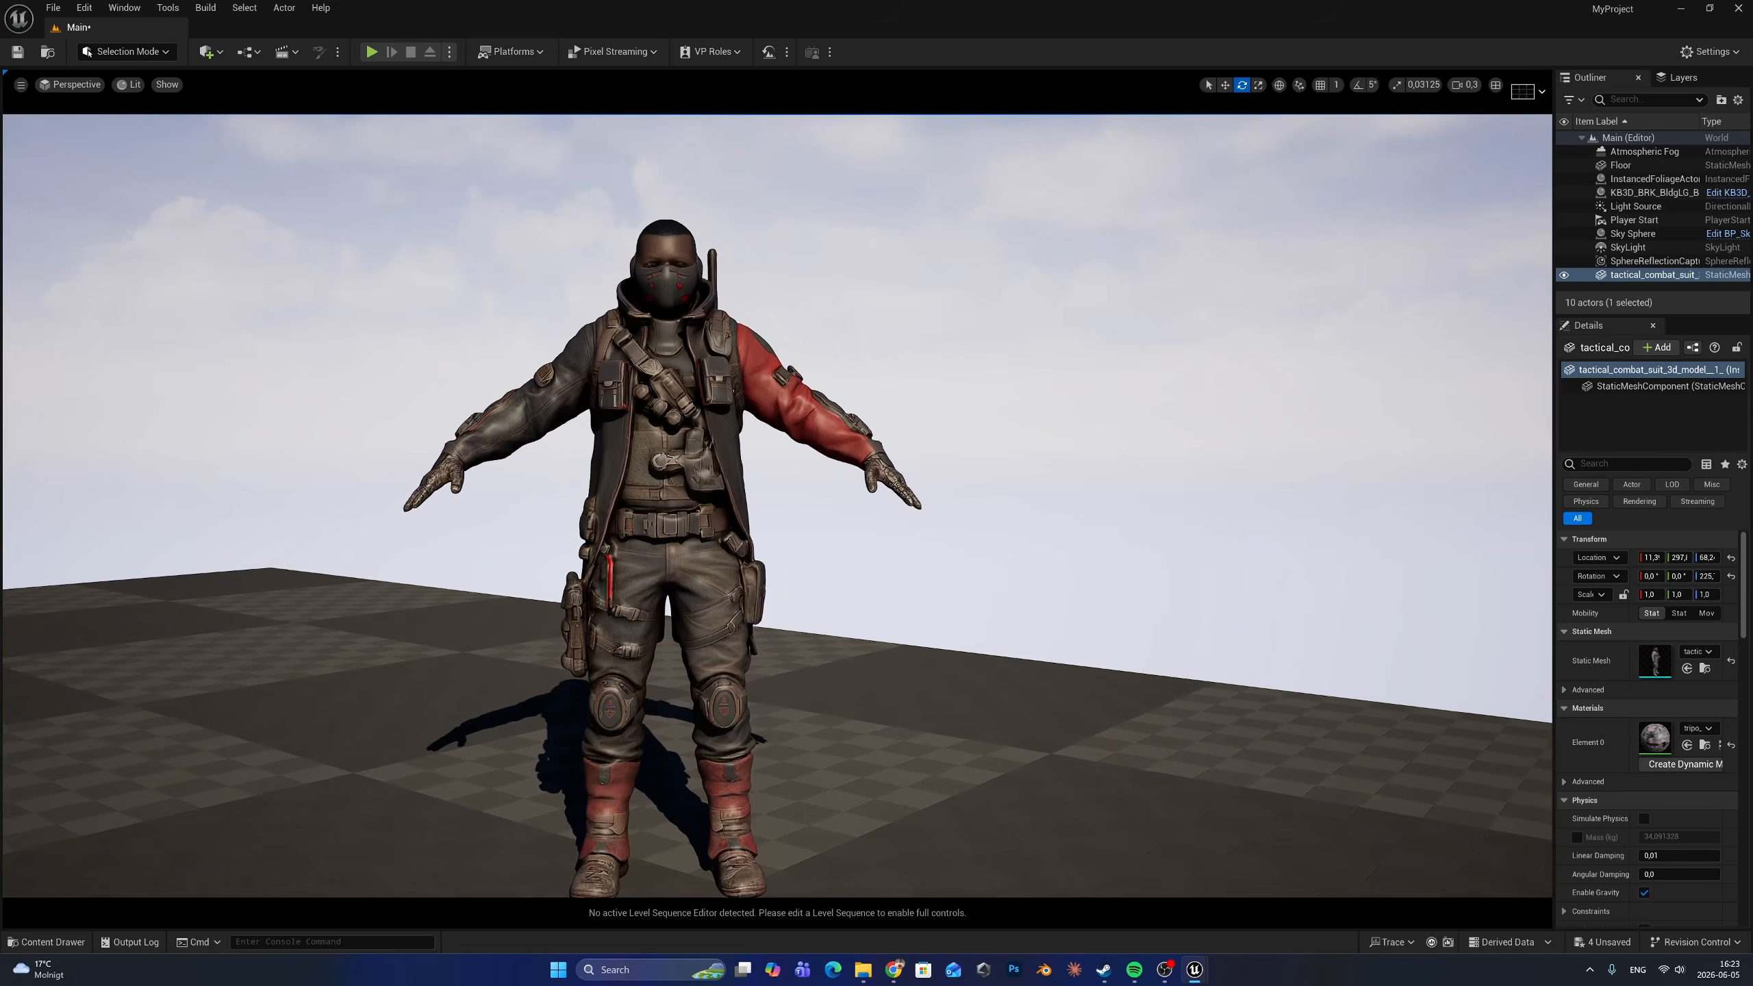
pyautogui.moveTo(777, 506); pyautogui.dragTo(888, 502, button='right')
pyautogui.scroll(-1, 778, 506)
pyautogui.press('s')
pyautogui.press('w')
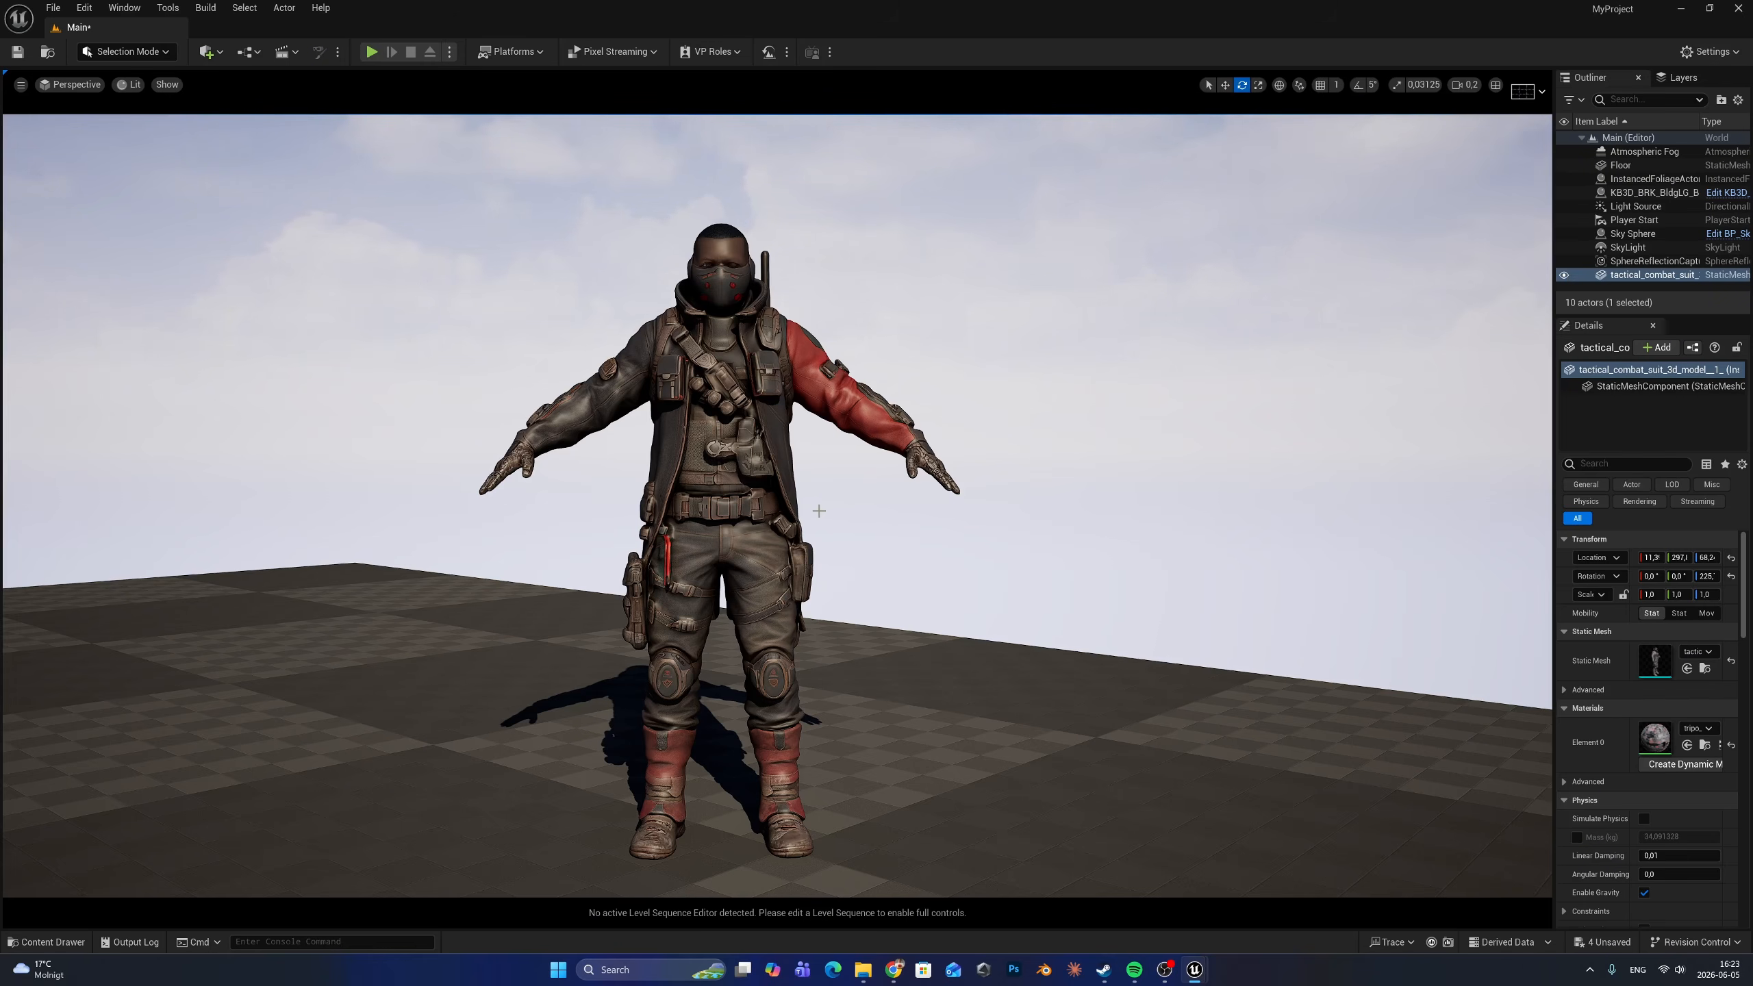
# Review the rotated soldier from the front at different distances, examining how the light falls on the face, gear and boots
pyautogui.moveTo(817, 510)
pyautogui.mouseDown(button='right')
pyautogui.moveTo(794, 512)
pyautogui.moveTo(811, 492)
pyautogui.moveTo(818, 511)
pyautogui.mouseUp(button='right')
pyautogui.press('w')
pyautogui.press('s')
pyautogui.press('w')
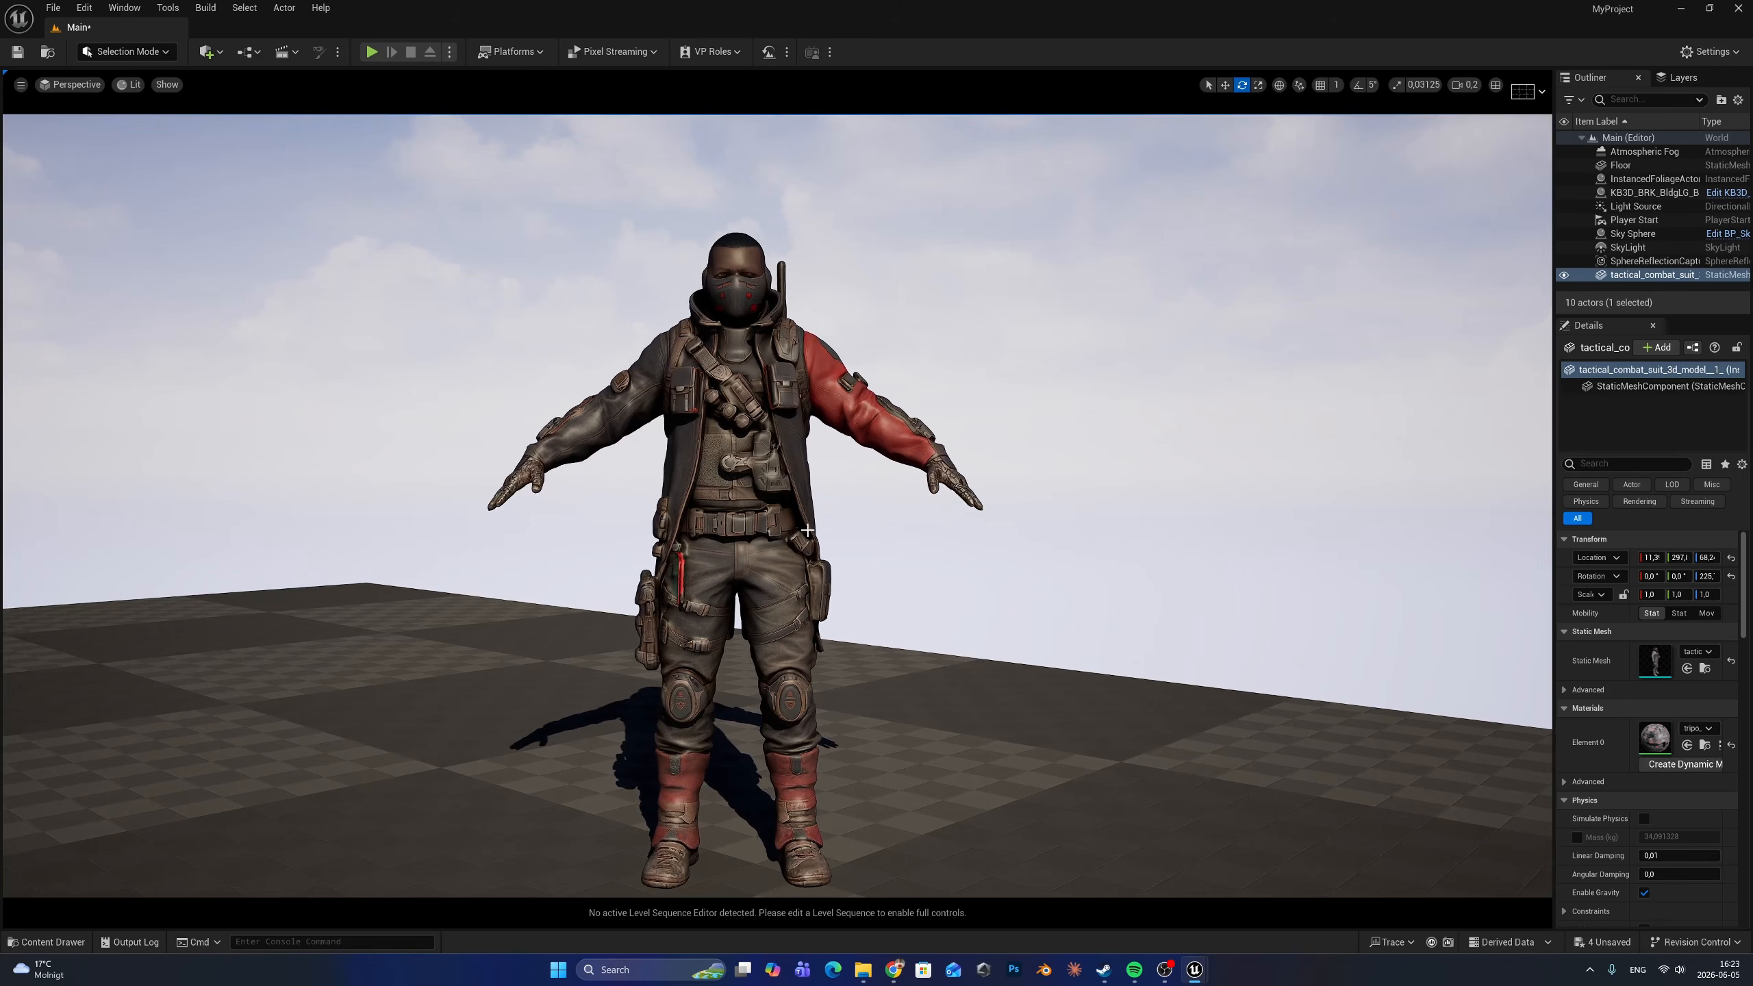
pyautogui.press('s')
pyautogui.press('w')
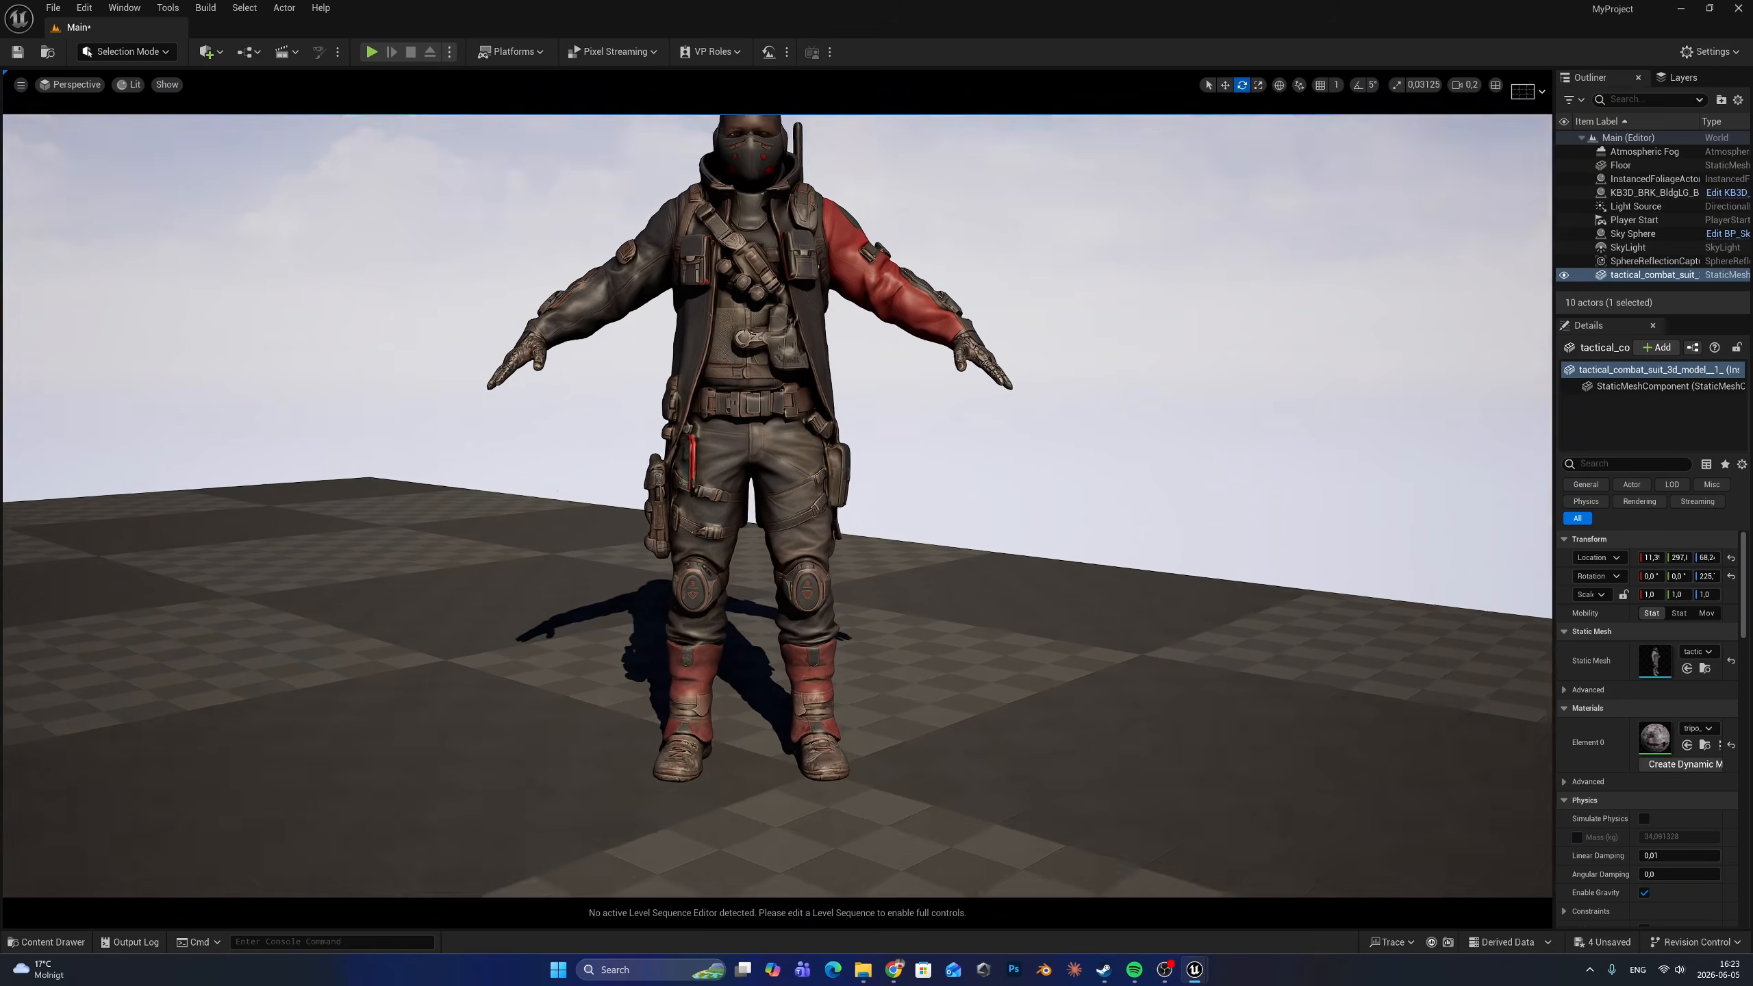
pyautogui.press('s')
pyautogui.press('w')
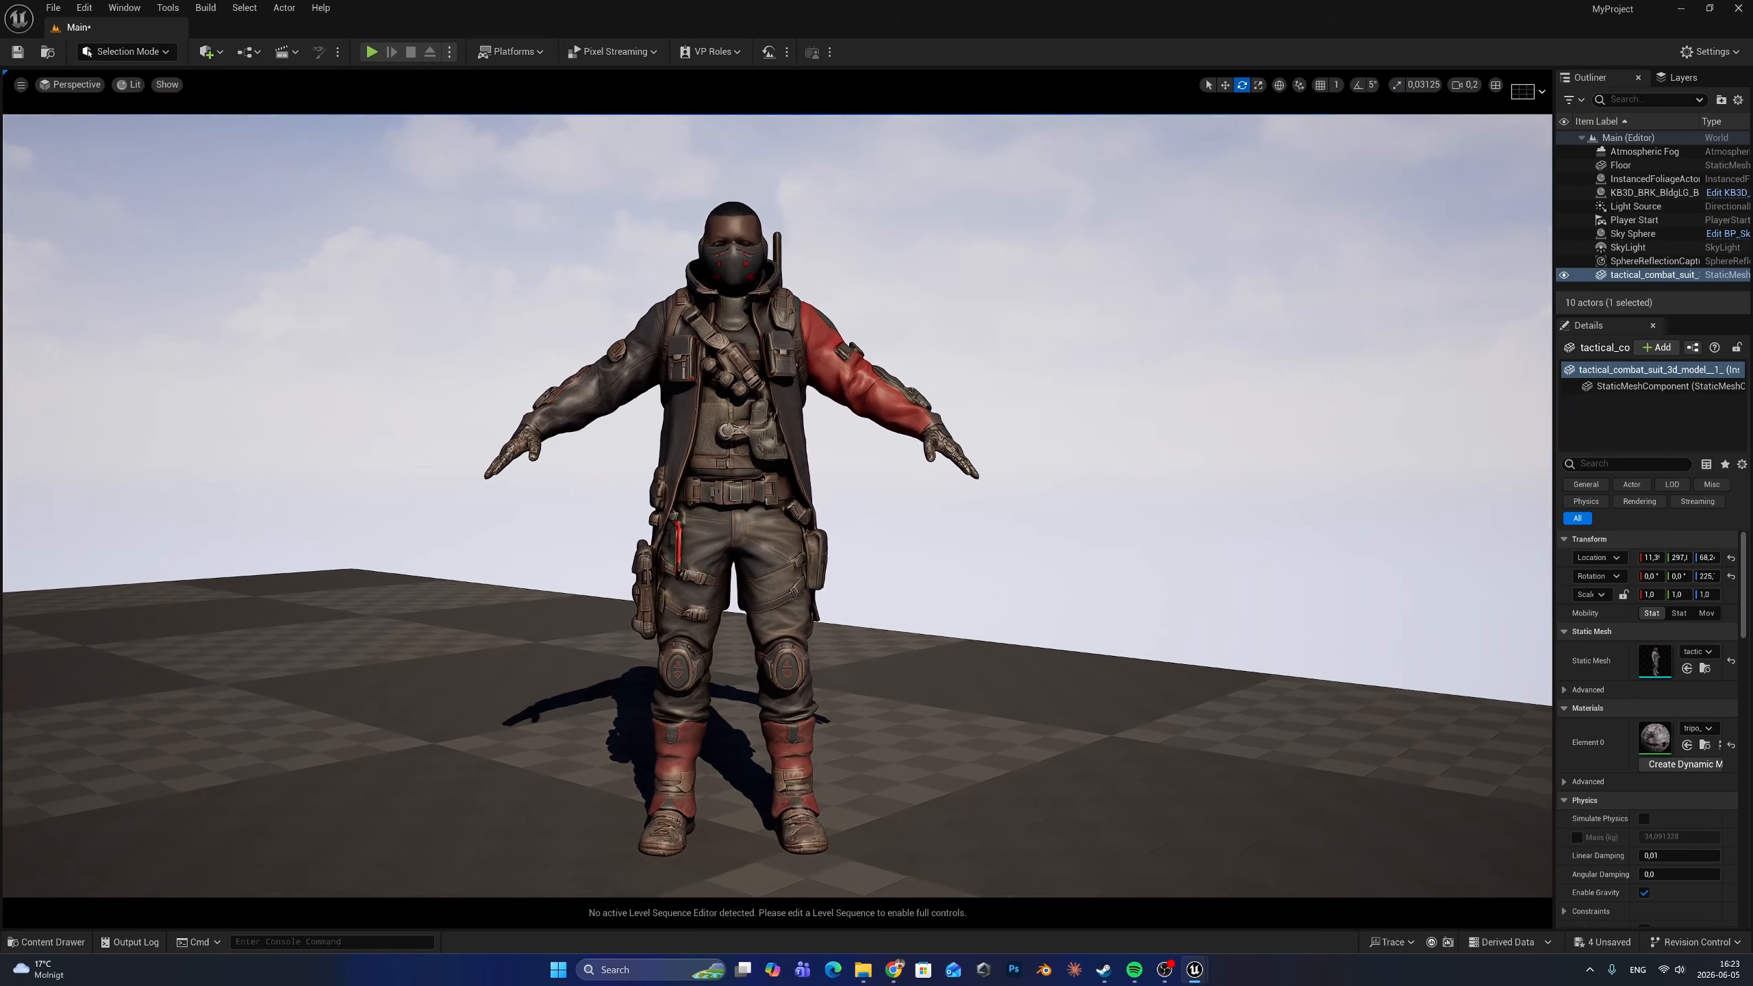